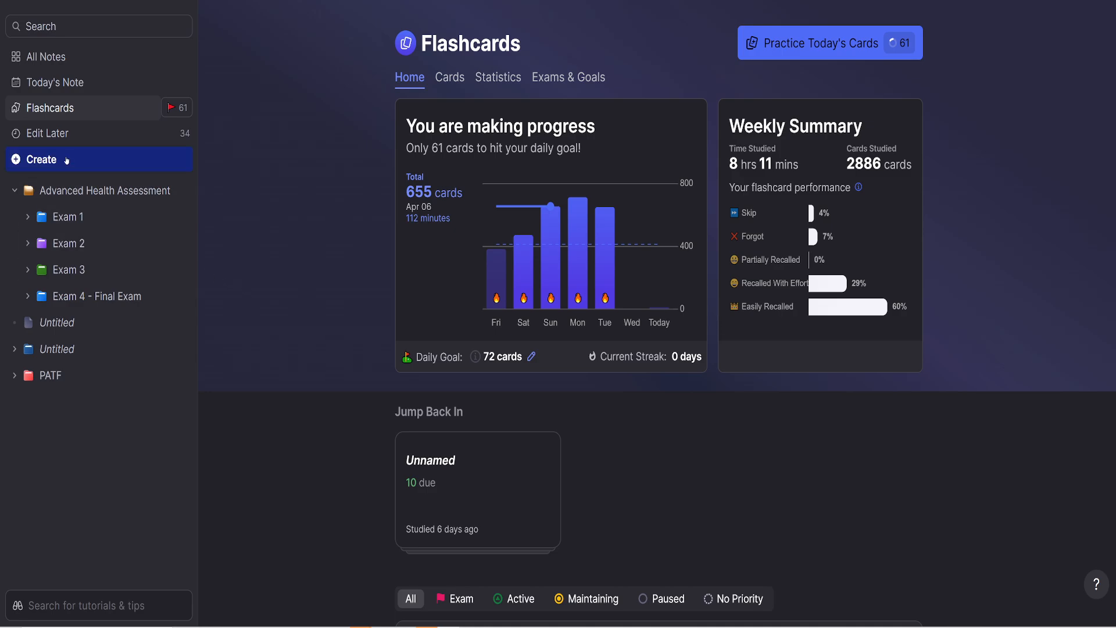
- Create a new top-level folder named "Advanced Health Assessment Demo", correcting the misspelled word in its title
click(66, 163)
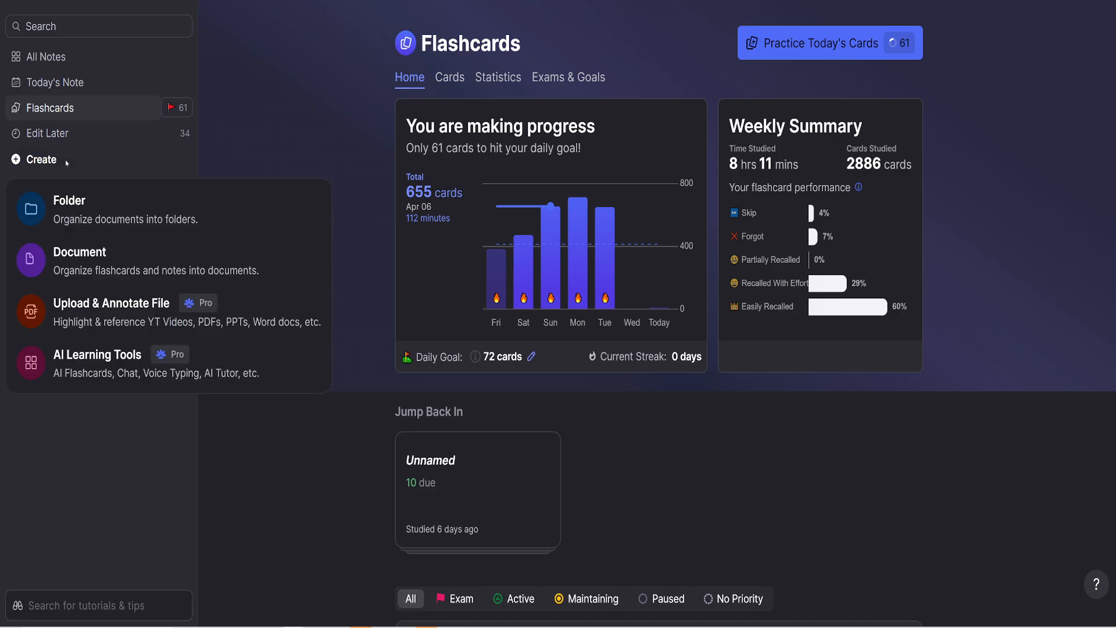
click(94, 217)
text(a)
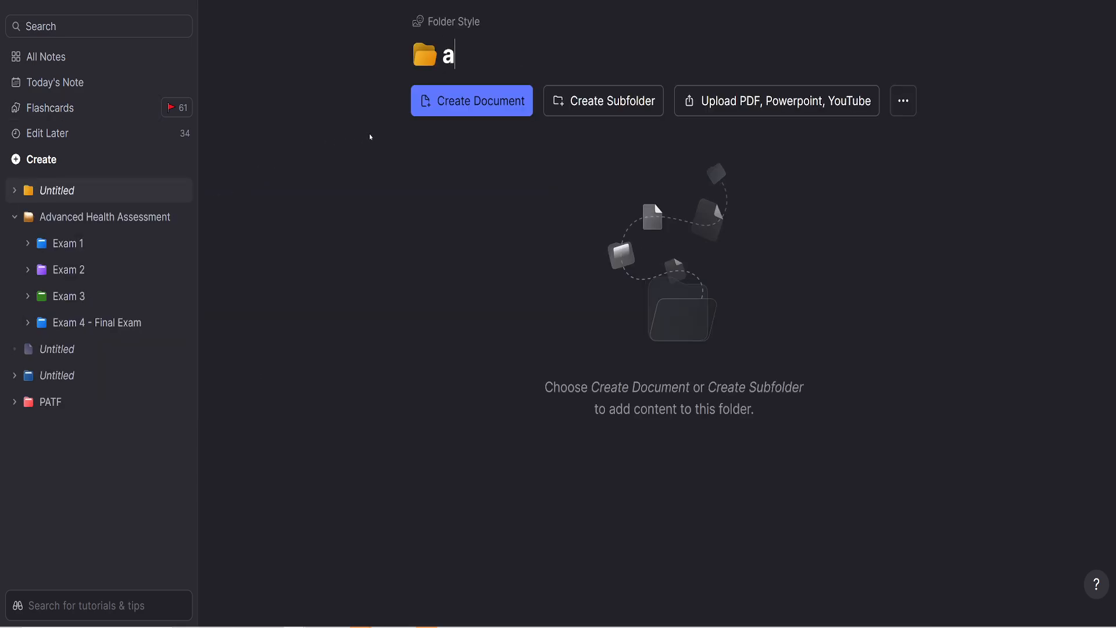
text(D)
key(BackSpace)
key(BackSpace)
text(Advance)
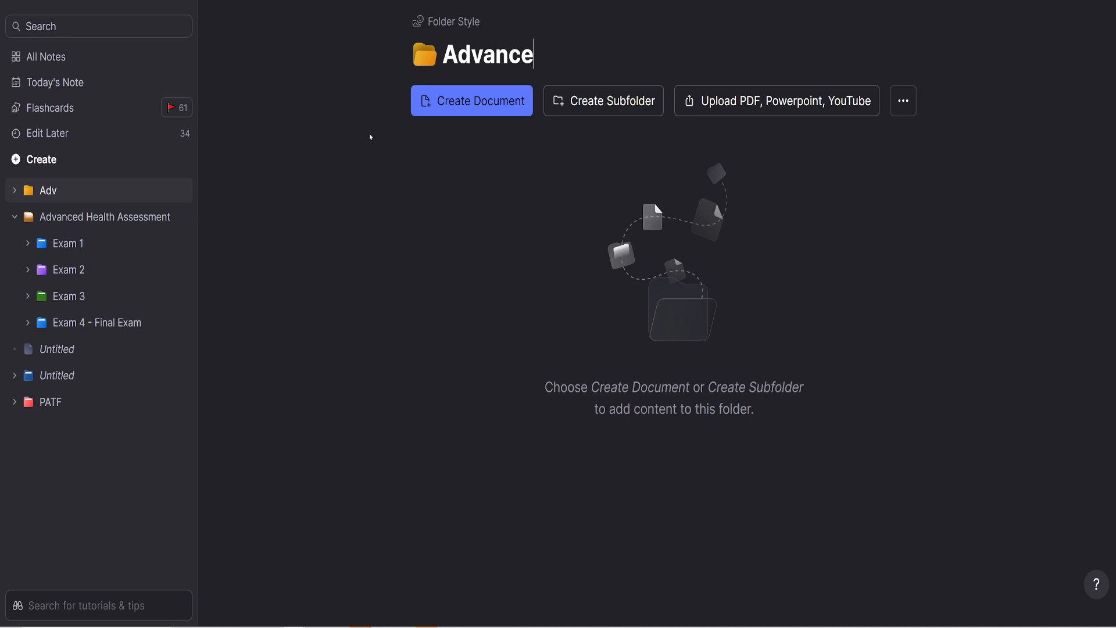
text(d Health ASsess)
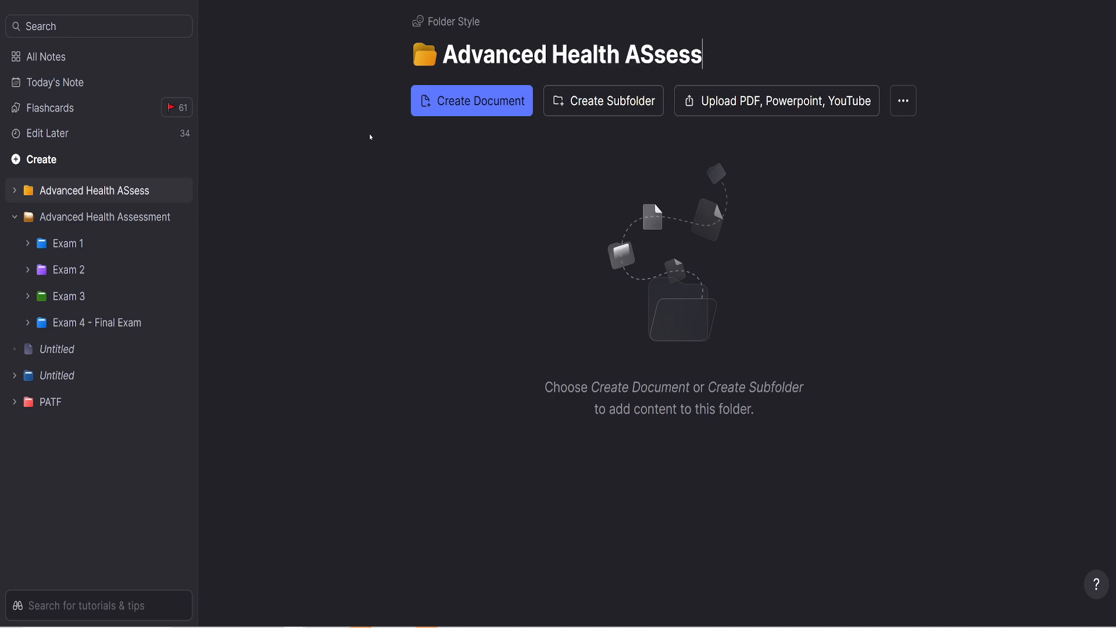
text(ement Demo)
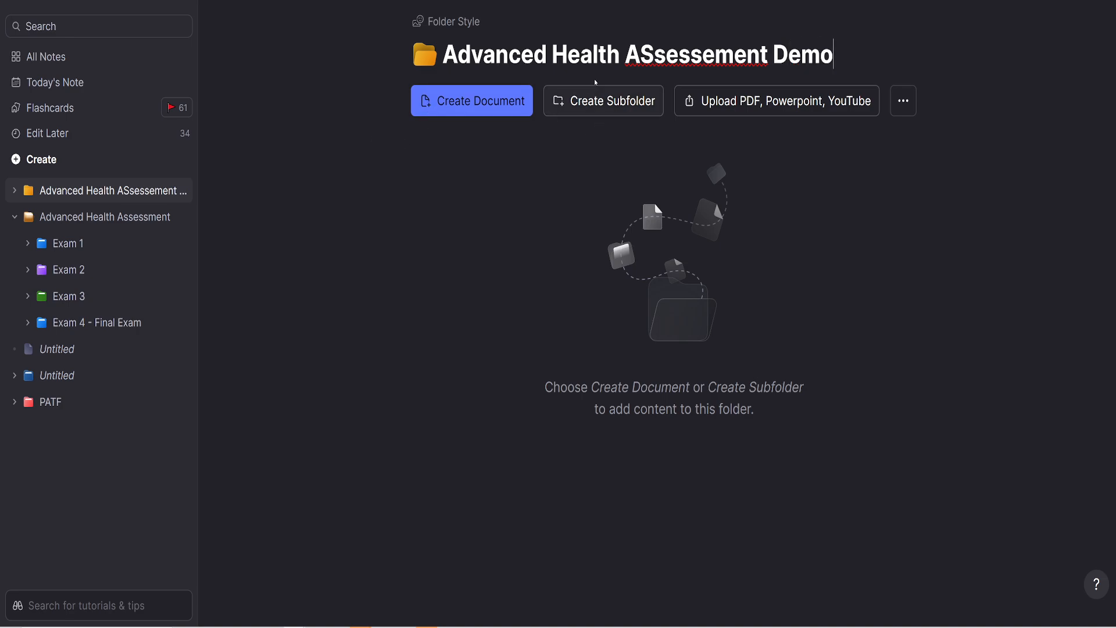
right_click(678, 58)
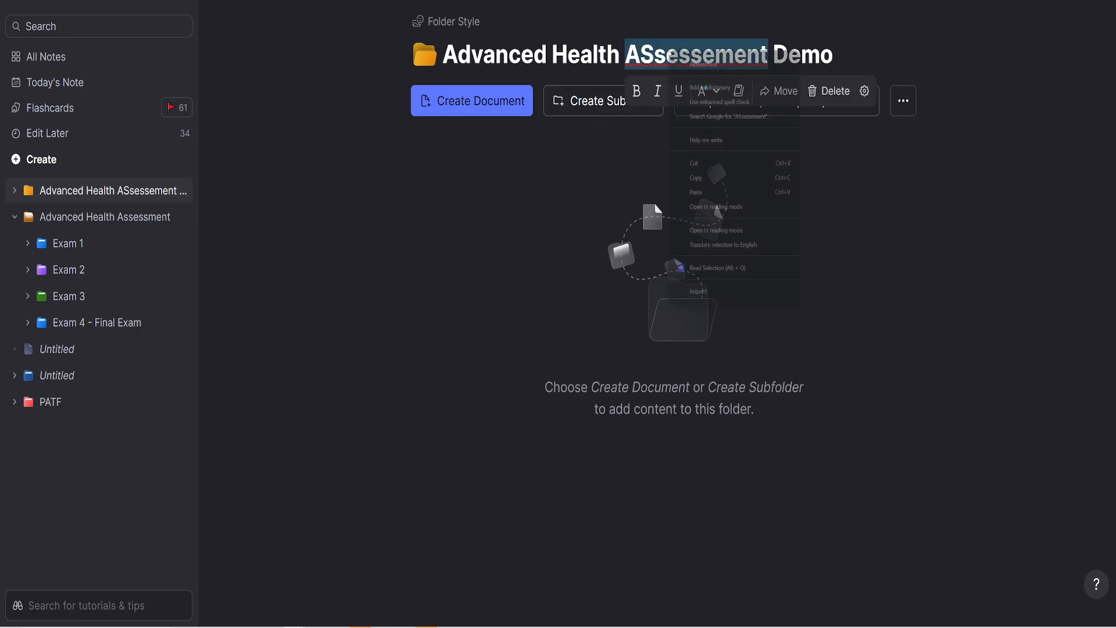
click(714, 69)
click(513, 154)
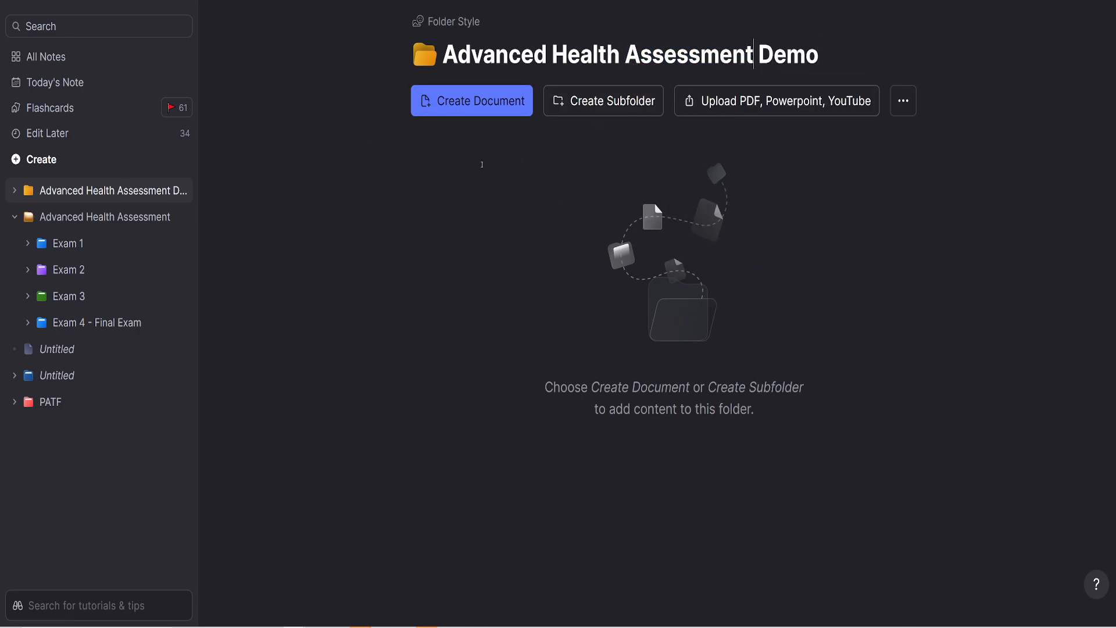
- Create another top-level folder without a name and return to the Advanced Health Assessment Demo folder
click(54, 154)
click(147, 217)
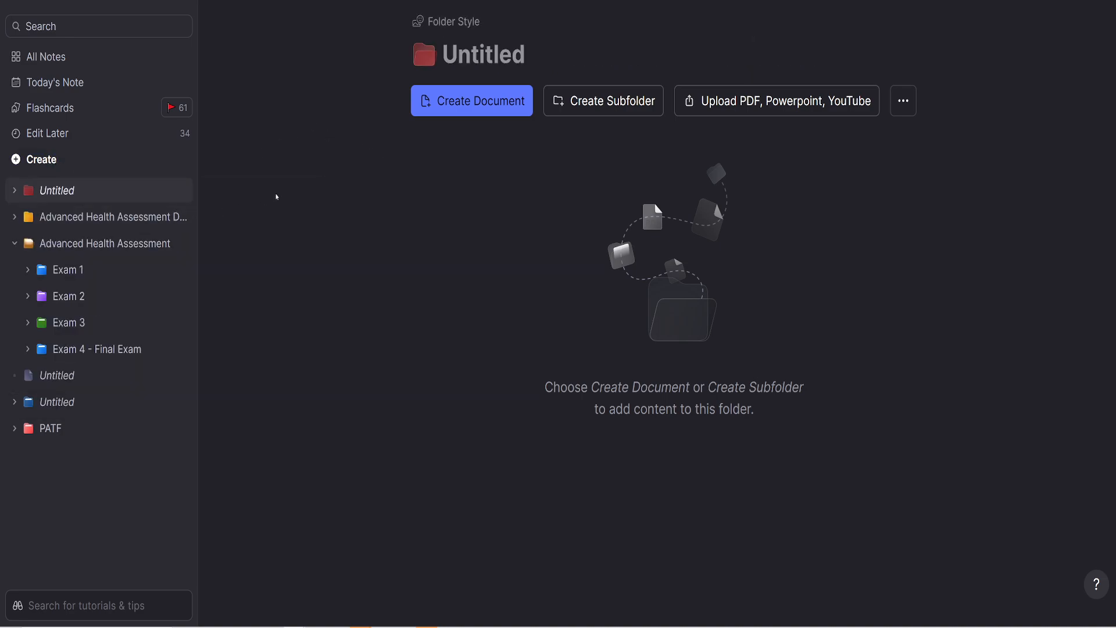
click(87, 217)
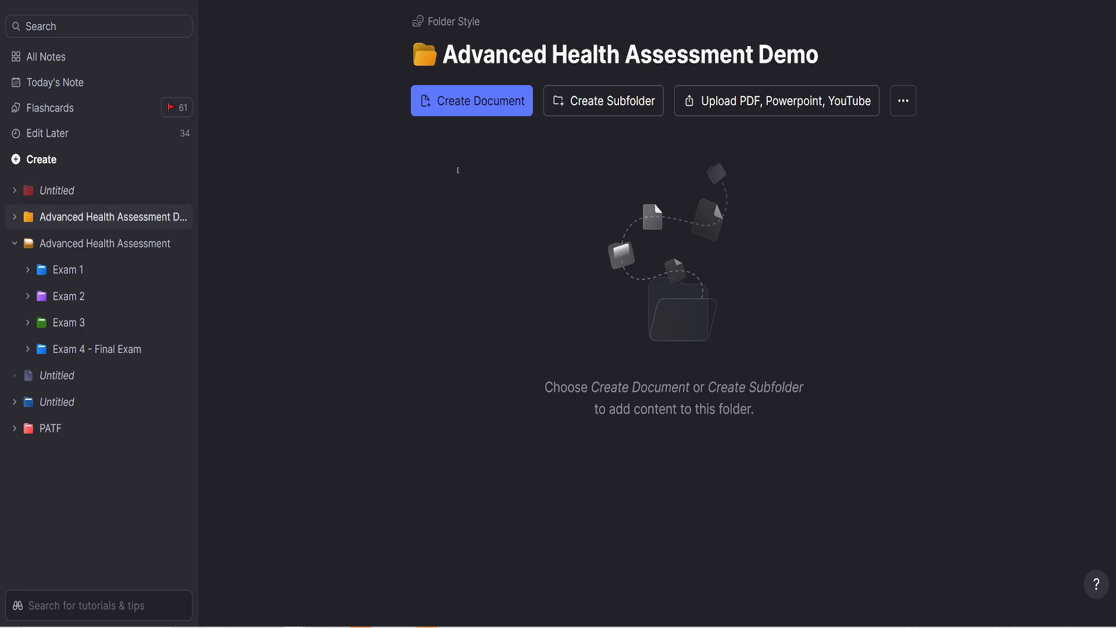
- Add subfolders Exam 1, Exam 2 and Exam 3 to the Advanced Health Assessment Demo folder and expand it in the folder tree
click(573, 101)
text(E)
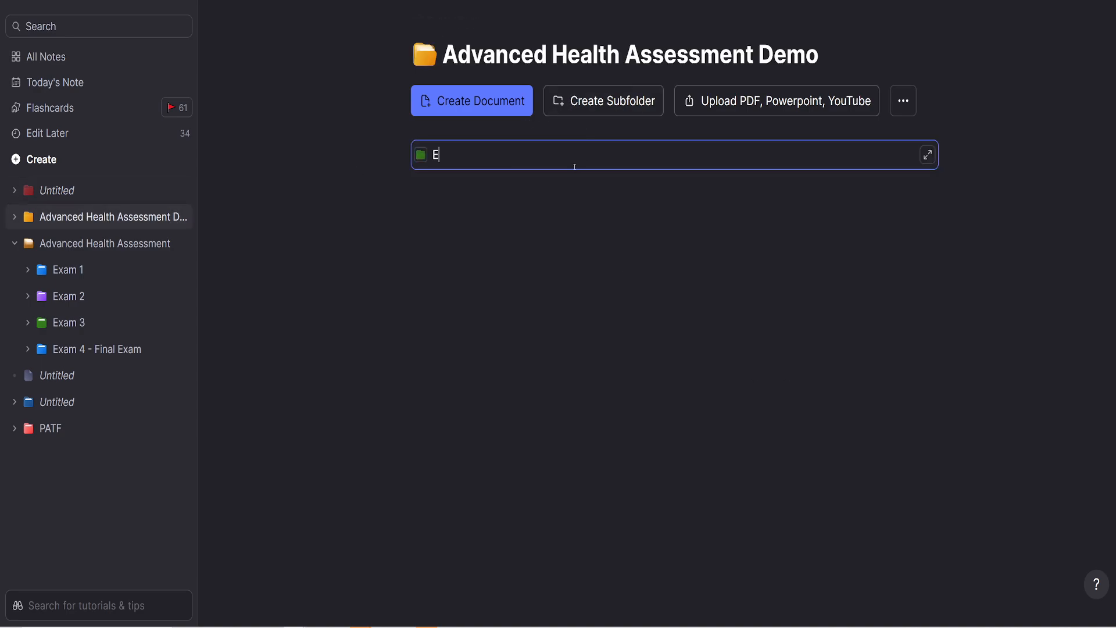
text(xam 1)
click(593, 112)
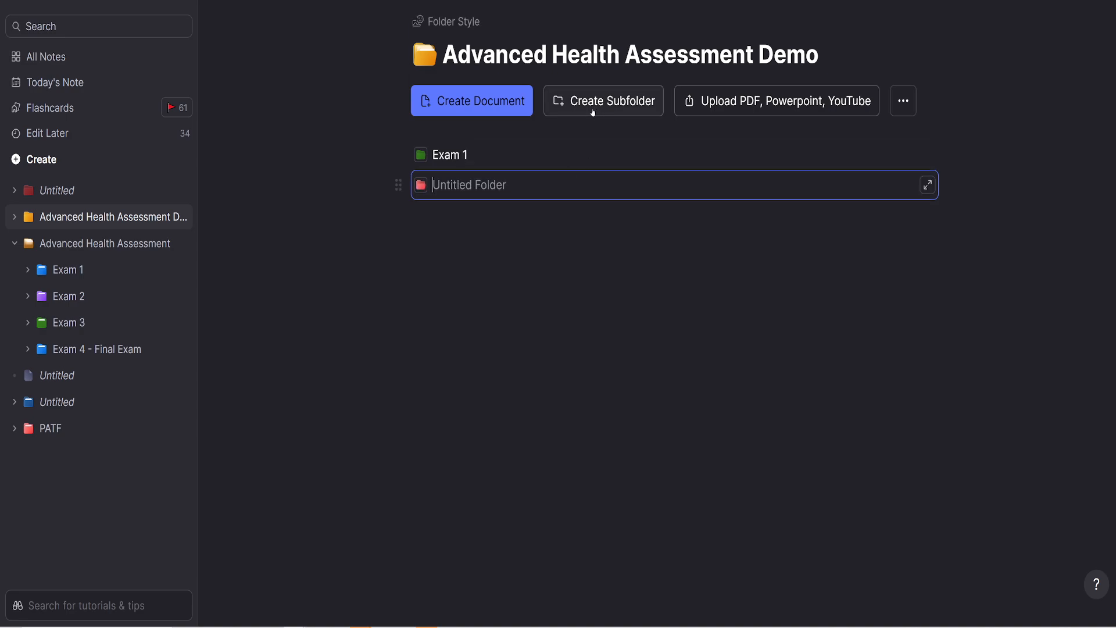
text(Exam 2)
click(592, 111)
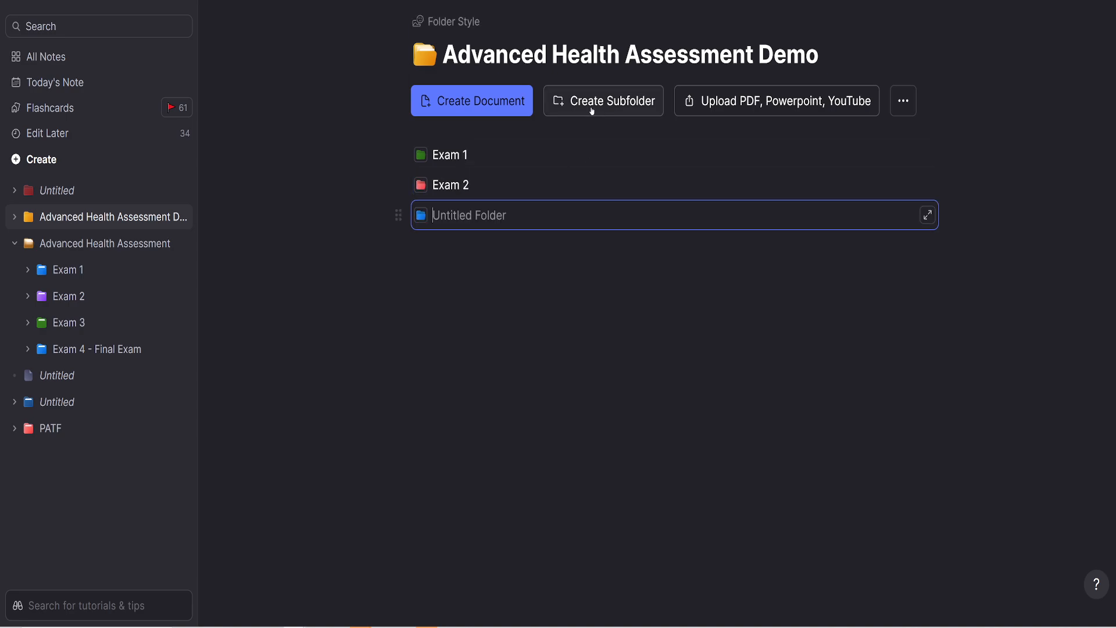
text(Exam 3)
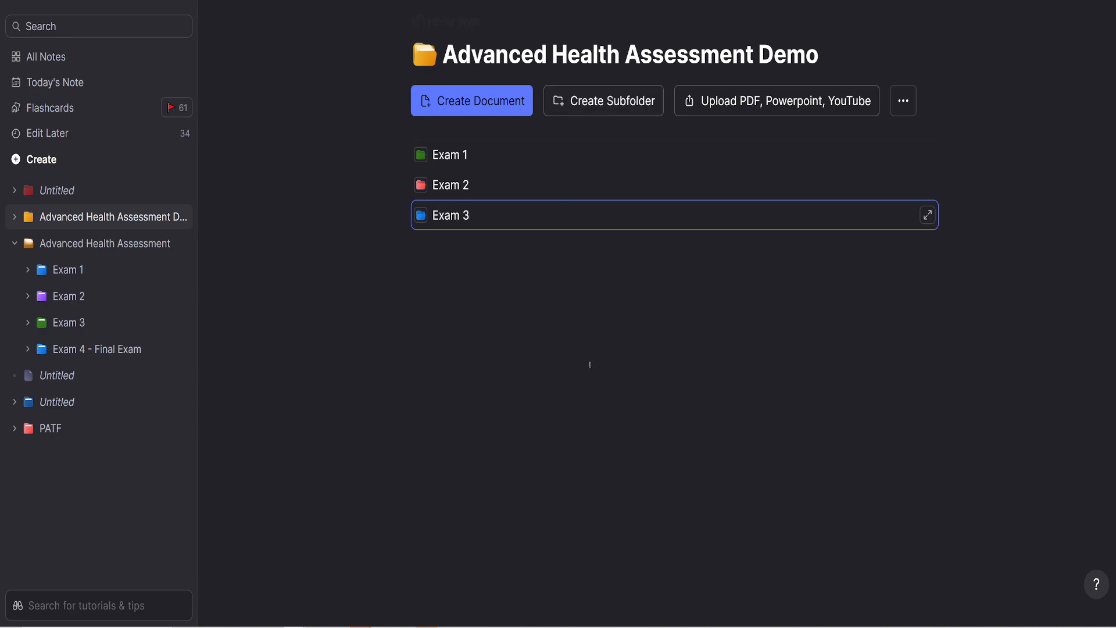
click(588, 364)
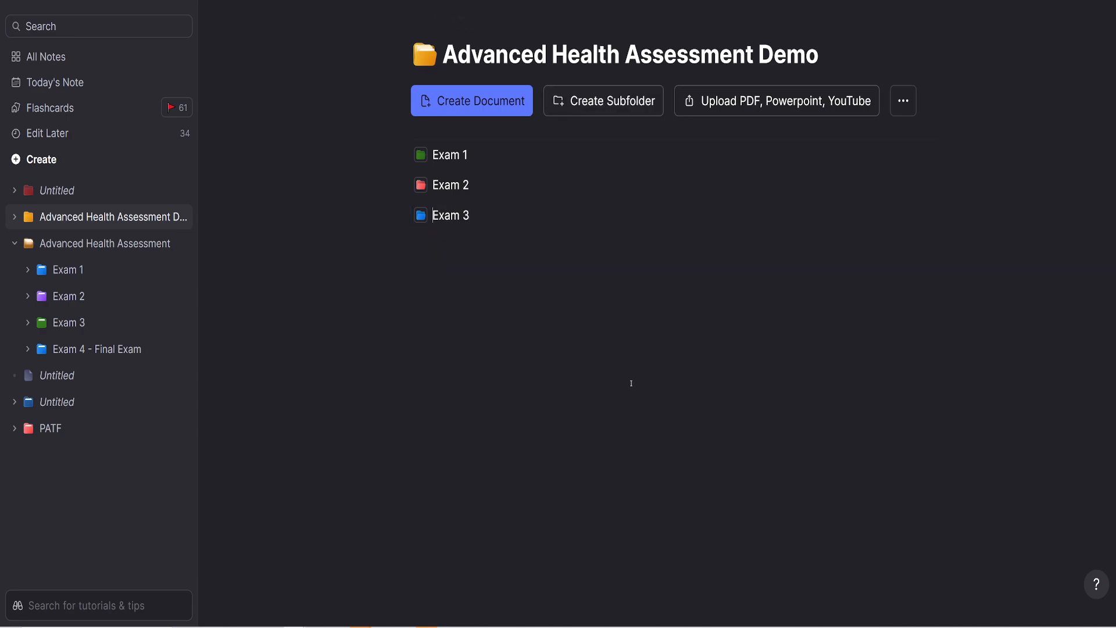
click(14, 217)
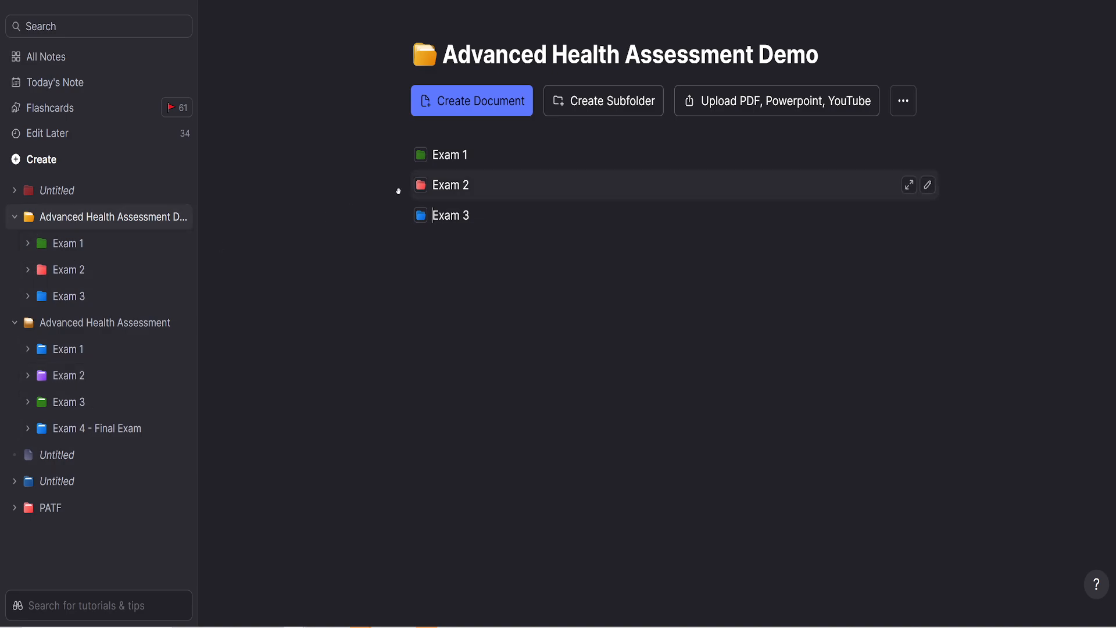
- Examine the contents of Advanced Health Assessment's Exam 1 folder and the Exam 1, Exam 2 and Exam 3 decks in the flashcards overview
click(75, 357)
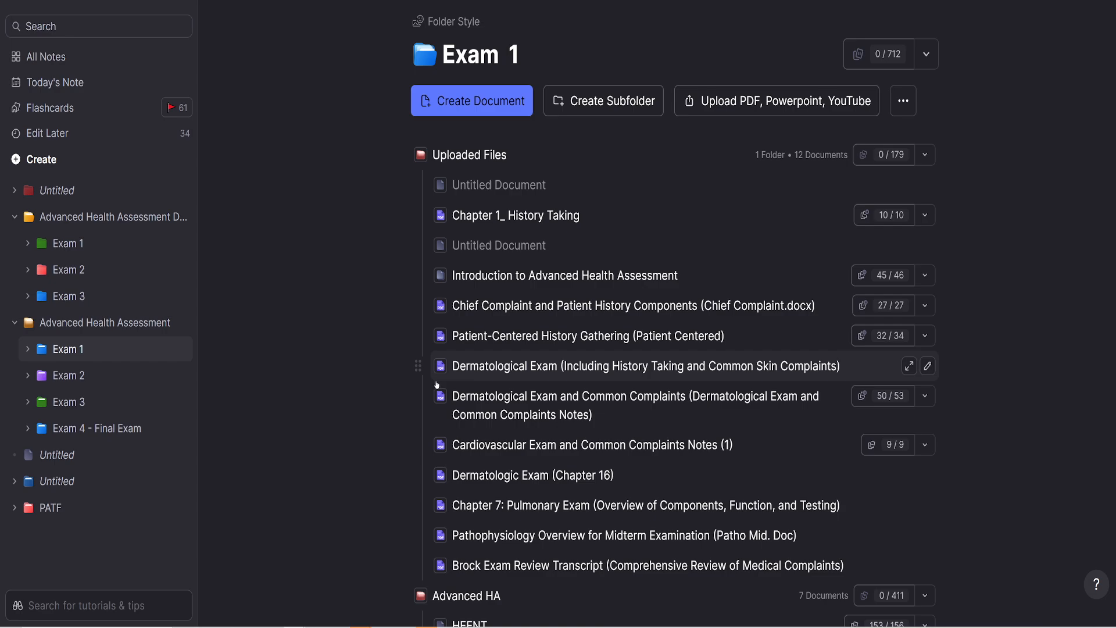
click(65, 112)
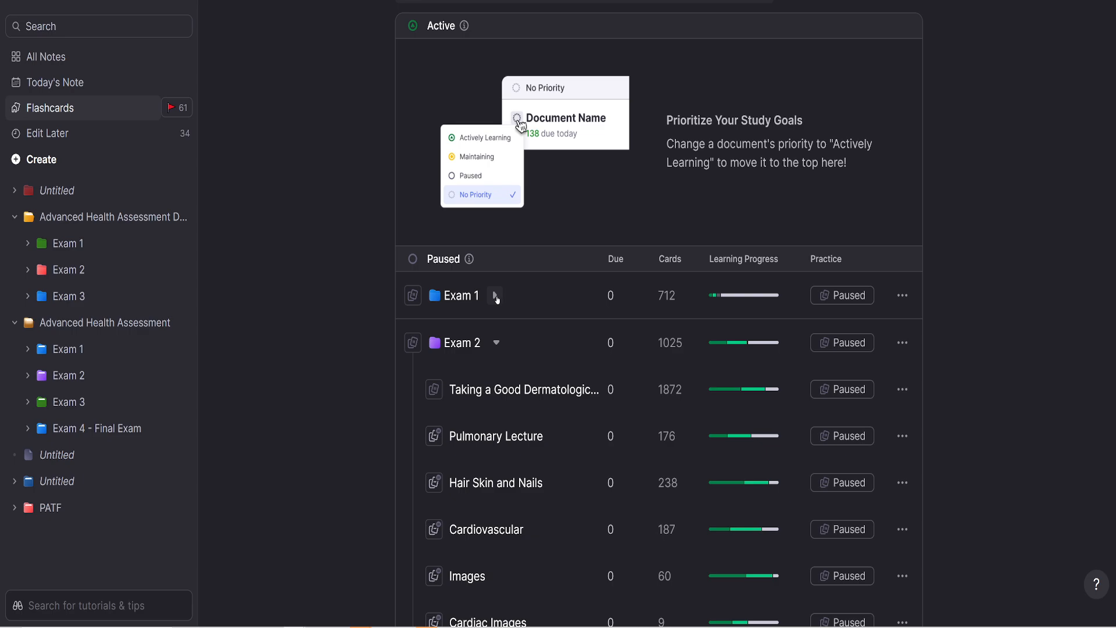
click(494, 294)
scroll(531, 379, down, 2)
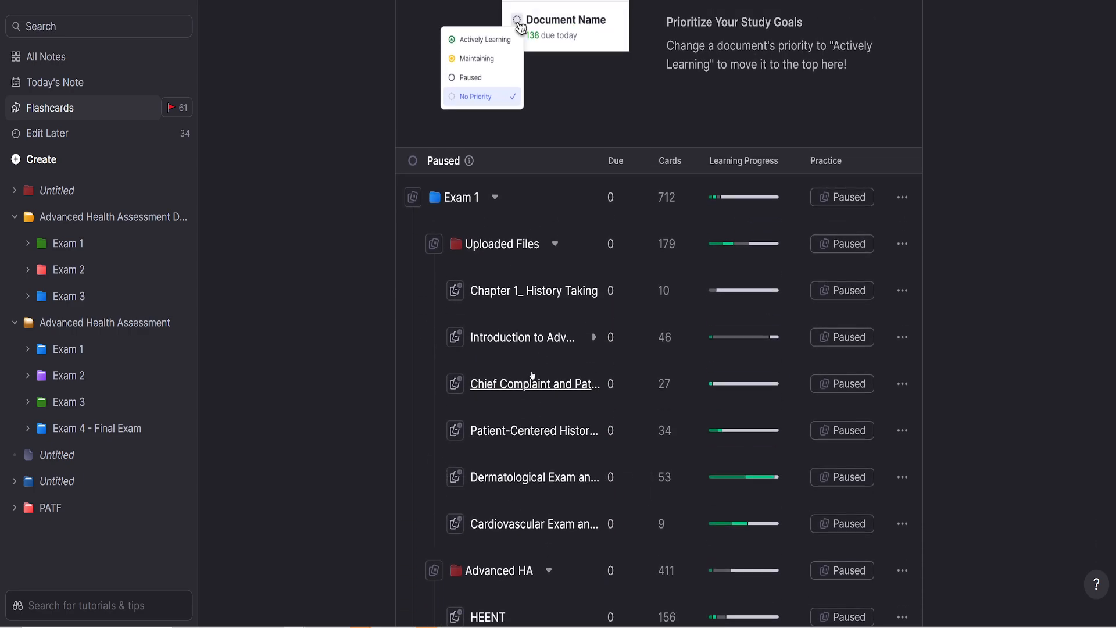
scroll(495, 244, up, 1)
click(495, 243)
scroll(522, 335, down, 4)
scroll(522, 336, up, 4)
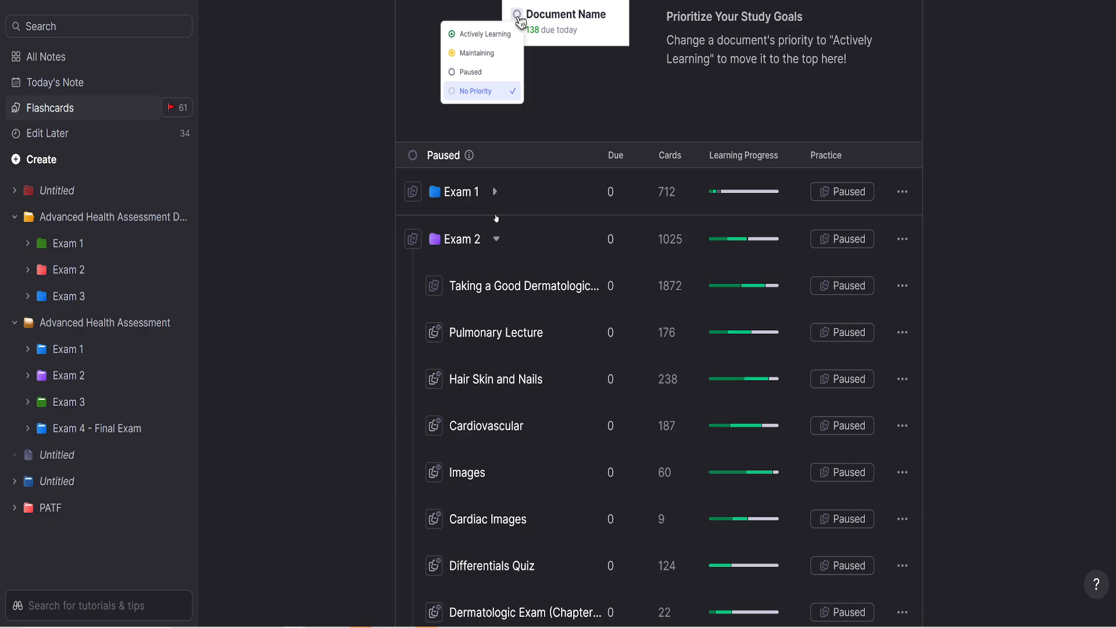
click(496, 238)
scroll(496, 237, down, 4)
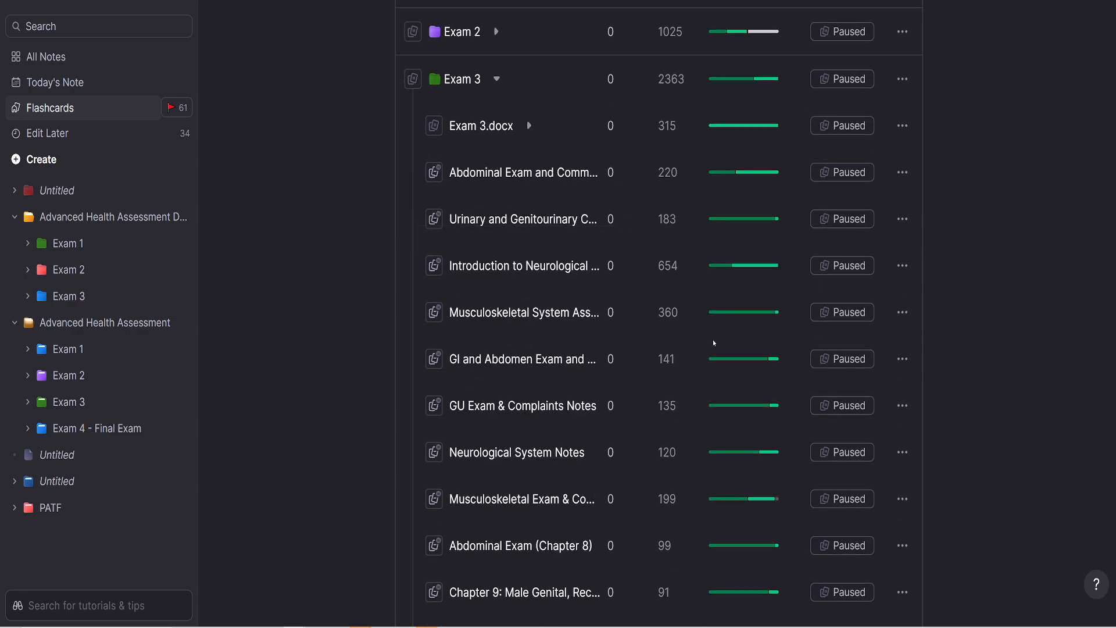
- Practice all flashcards in Exam 3.docx from where the last session stopped, exit the practice and collapse the Exam 3 deck
click(902, 126)
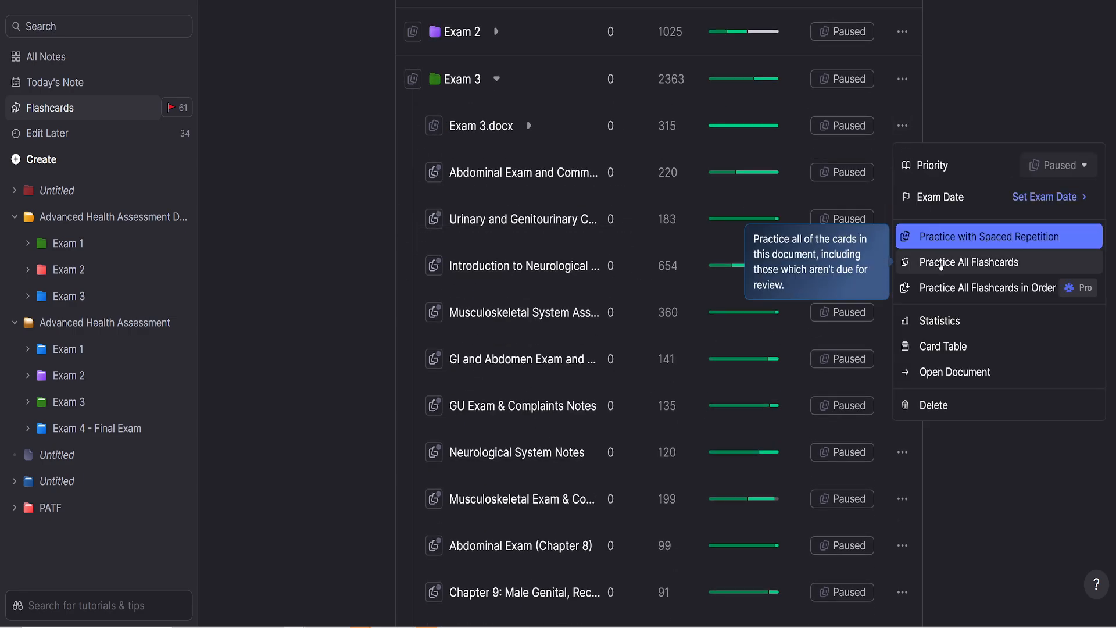
click(916, 268)
click(610, 330)
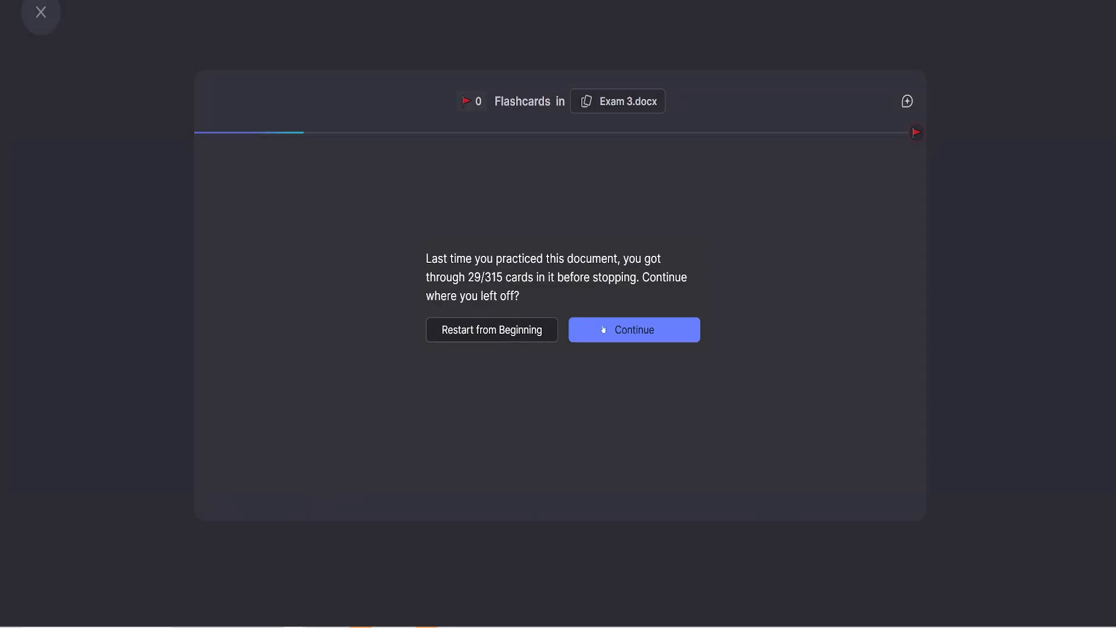
click(602, 329)
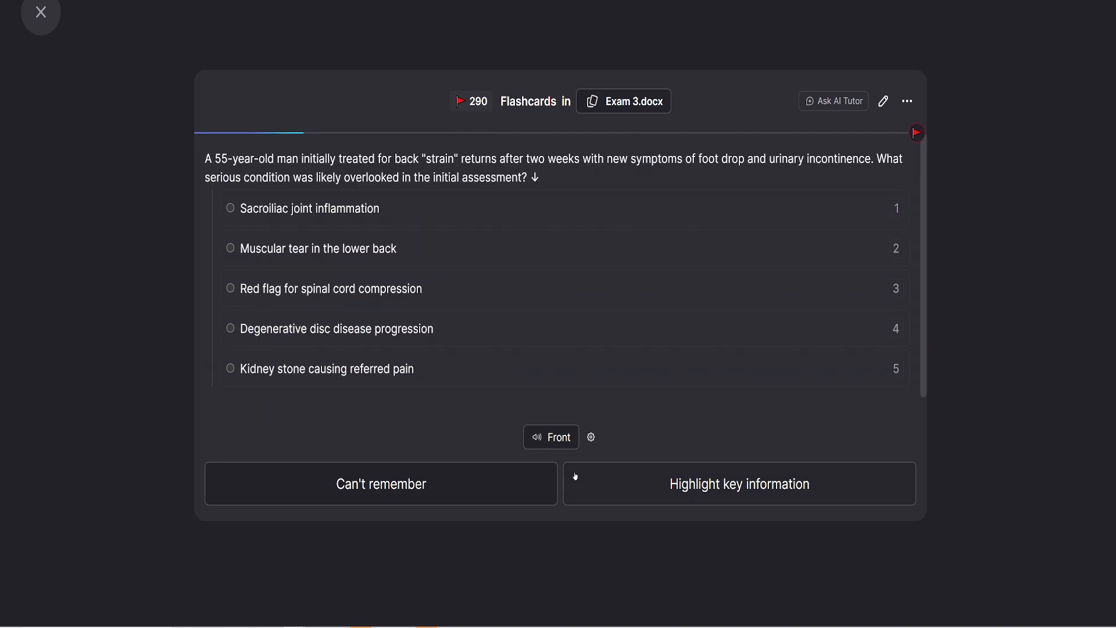
click(59, 26)
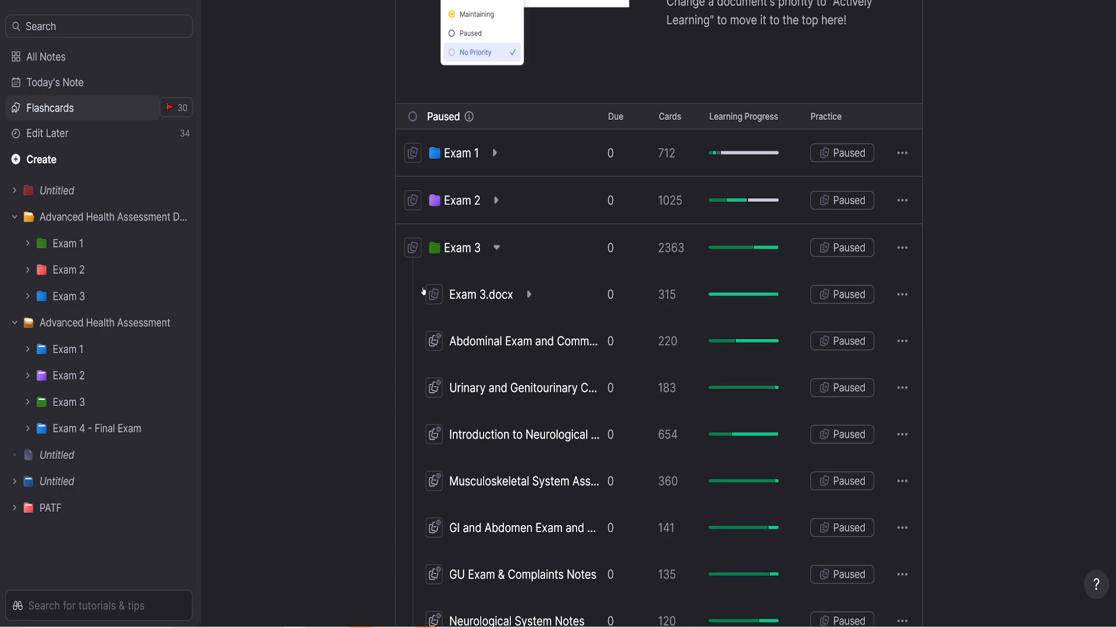
click(496, 247)
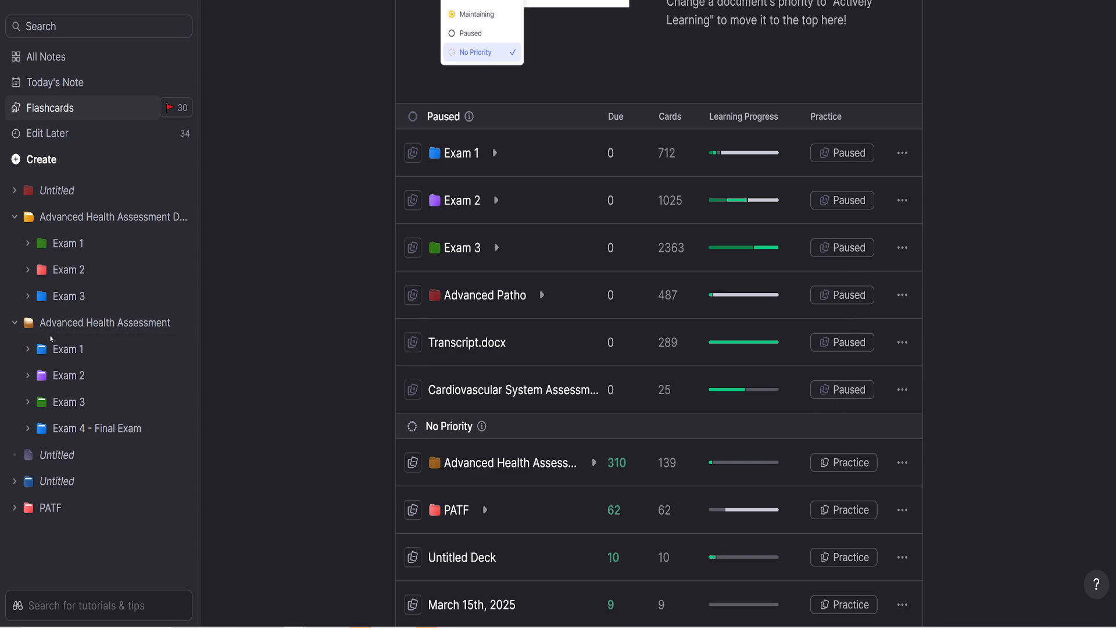
- Look through the four exam folders of Advanced Health Assessment and open Transcript (Lecture).txt from Exam 4 - Final Exam
click(67, 354)
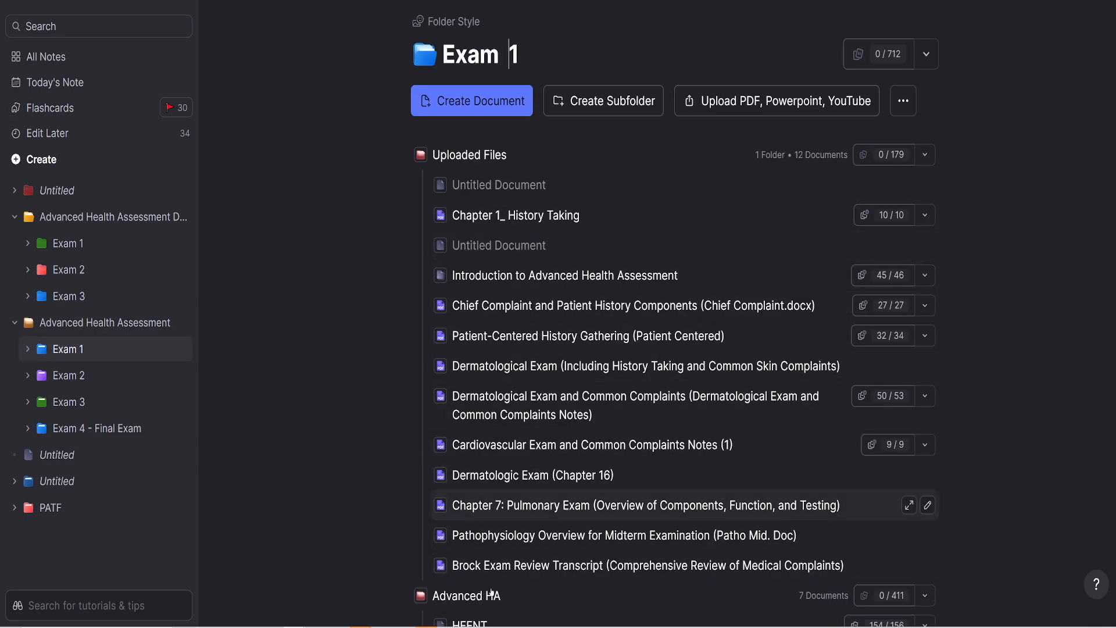
click(74, 378)
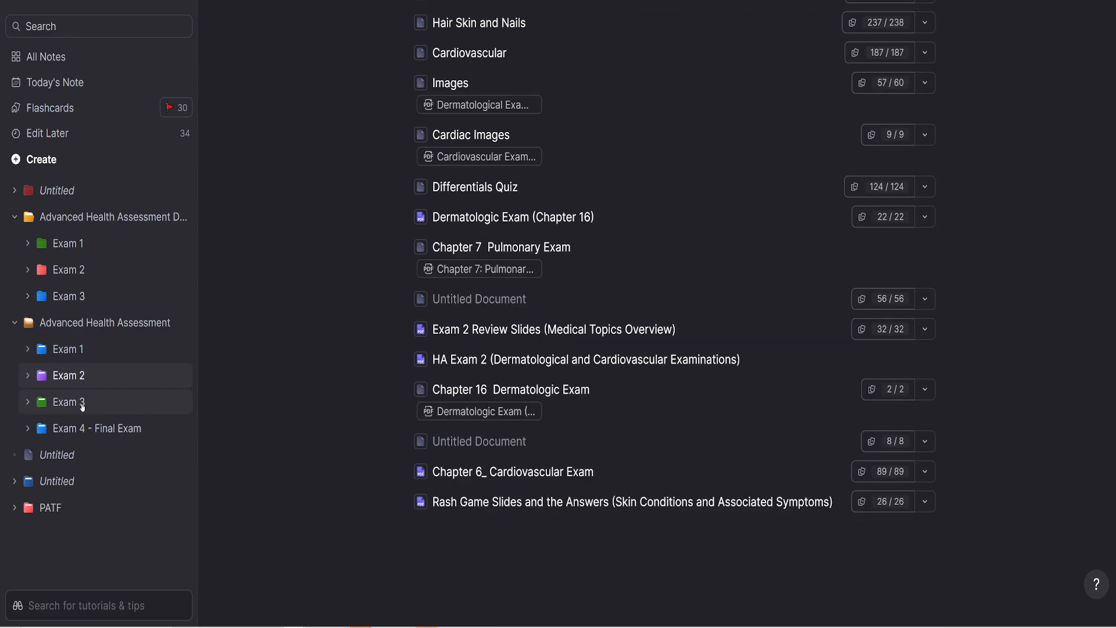
click(80, 403)
click(100, 428)
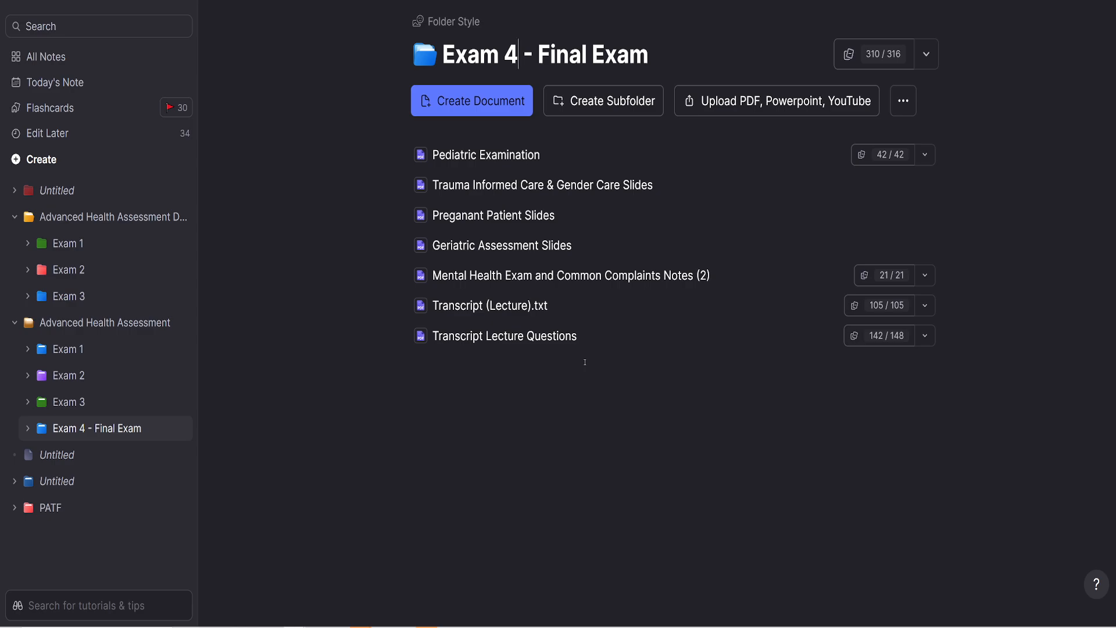
click(563, 305)
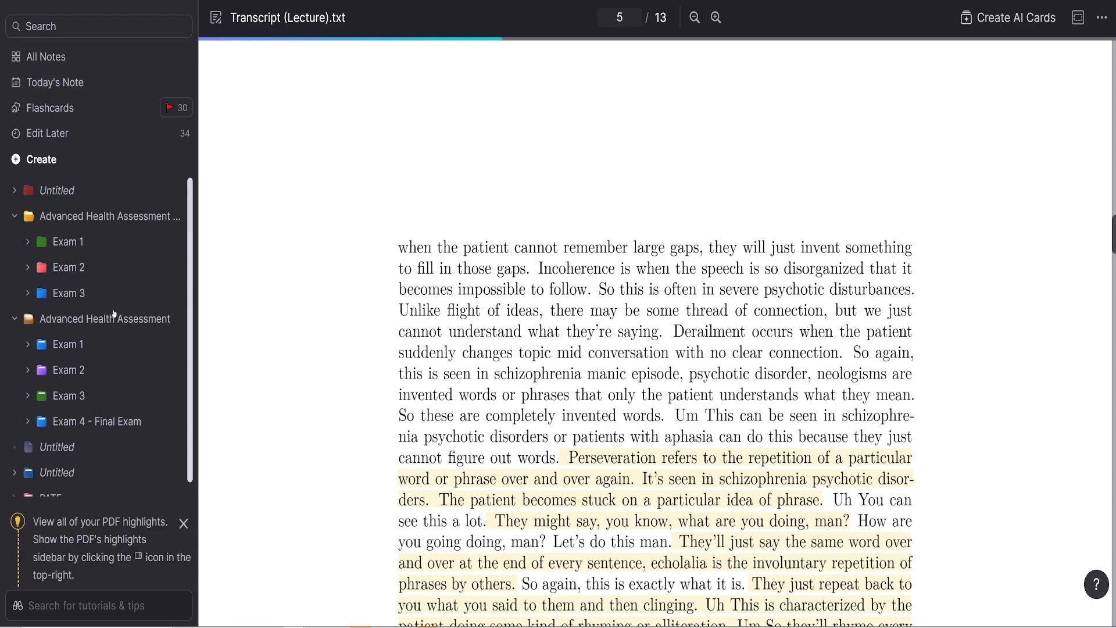
- In the Exam 4 - Final Exam folder, rename Transcript (Lecture).txt as "Transcript (Lecture). Active Learning"
click(123, 420)
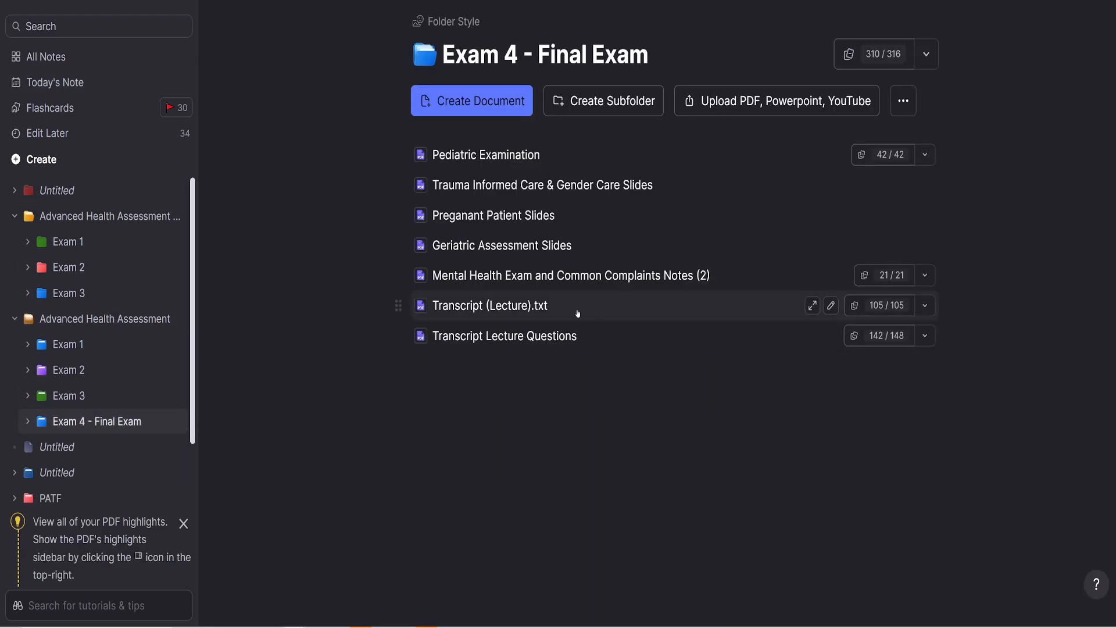
click(831, 305)
key(BackSpace)
key(BackSpace)
key(BackSpace)
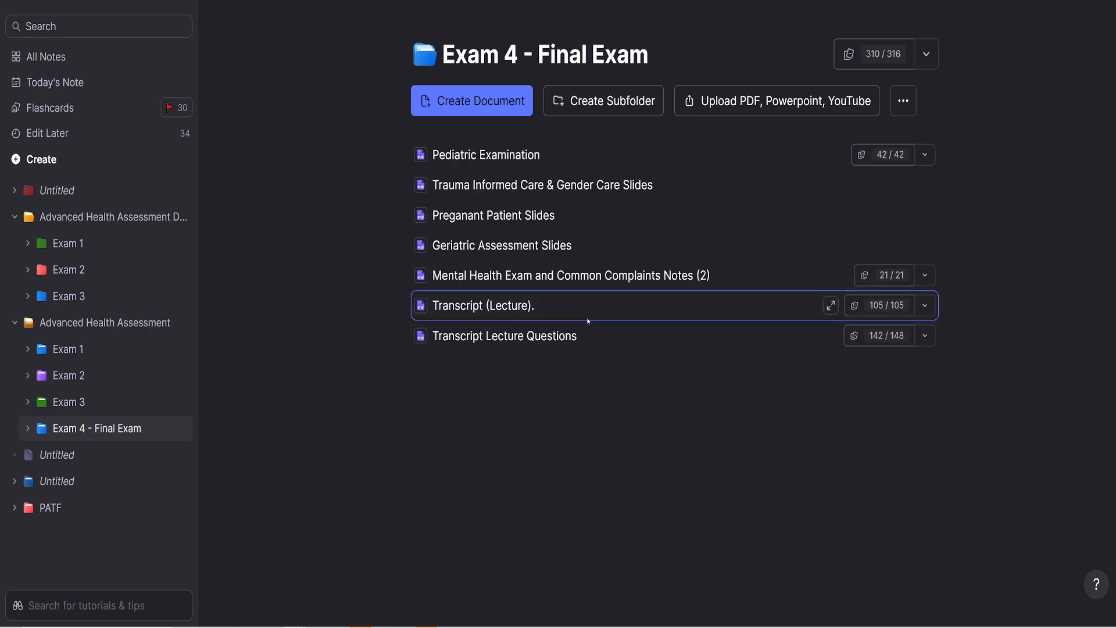
text(Active Learning)
click(616, 377)
- Open Transcript (Lecture). Active Learning and examine the highlighted passages and unhighlighted text on pages 5 and 6
click(631, 315)
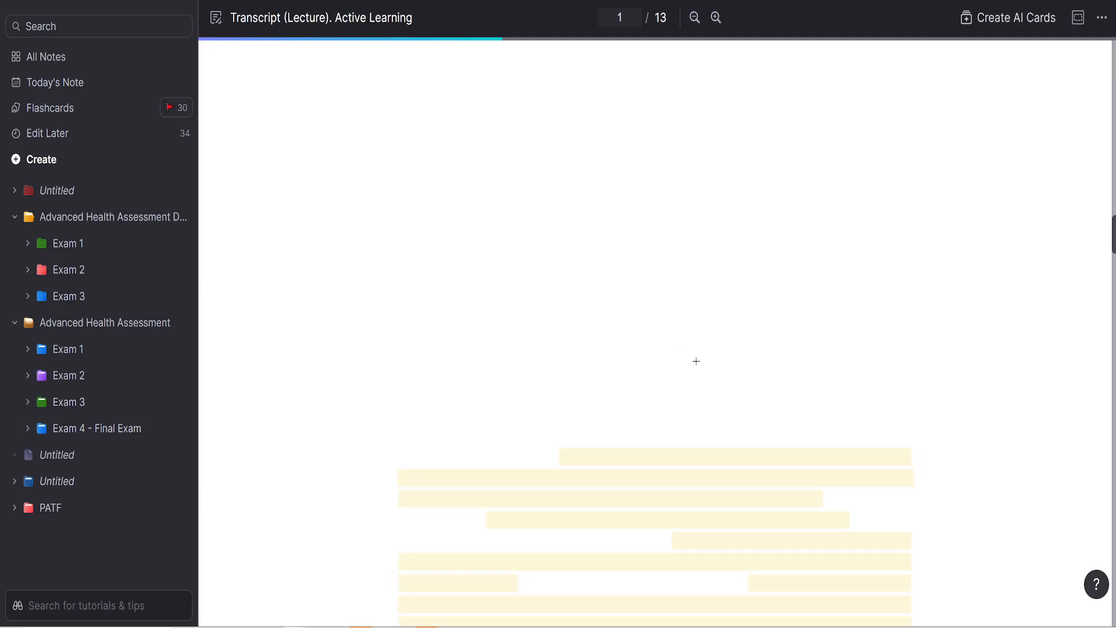
scroll(695, 361, down, 4)
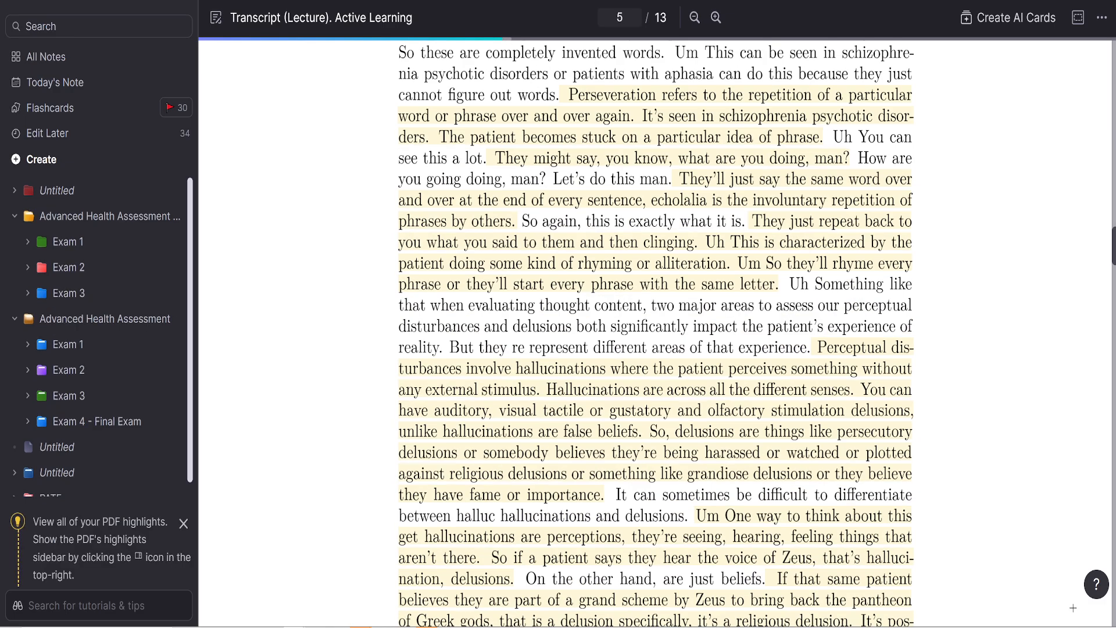
scroll(675, 340, down, 15)
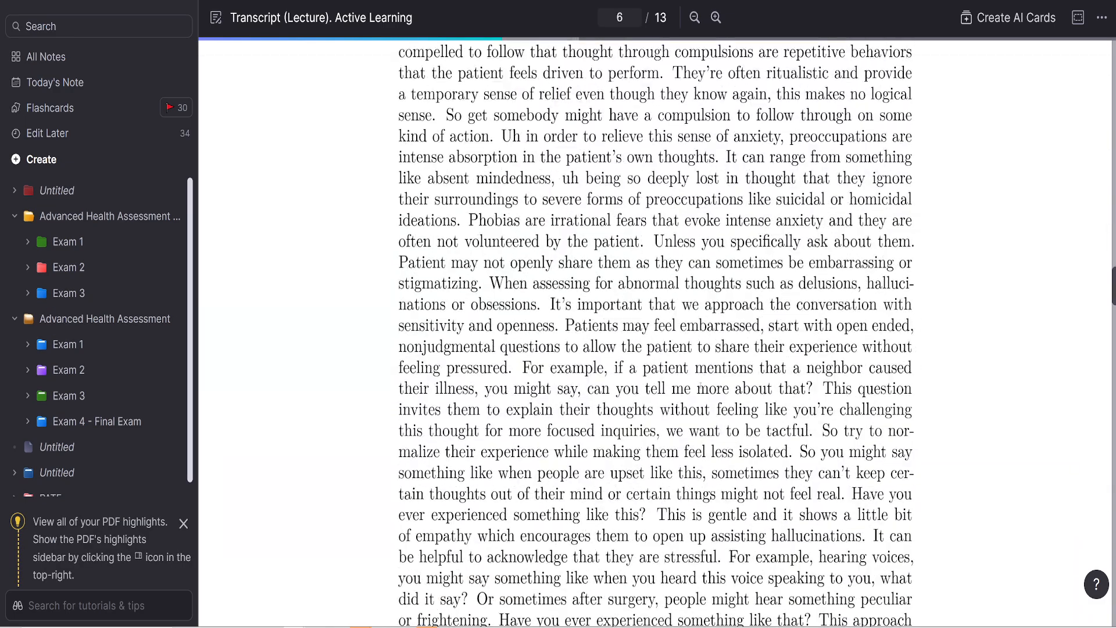
scroll(674, 340, up, 5)
scroll(697, 382, up, 10)
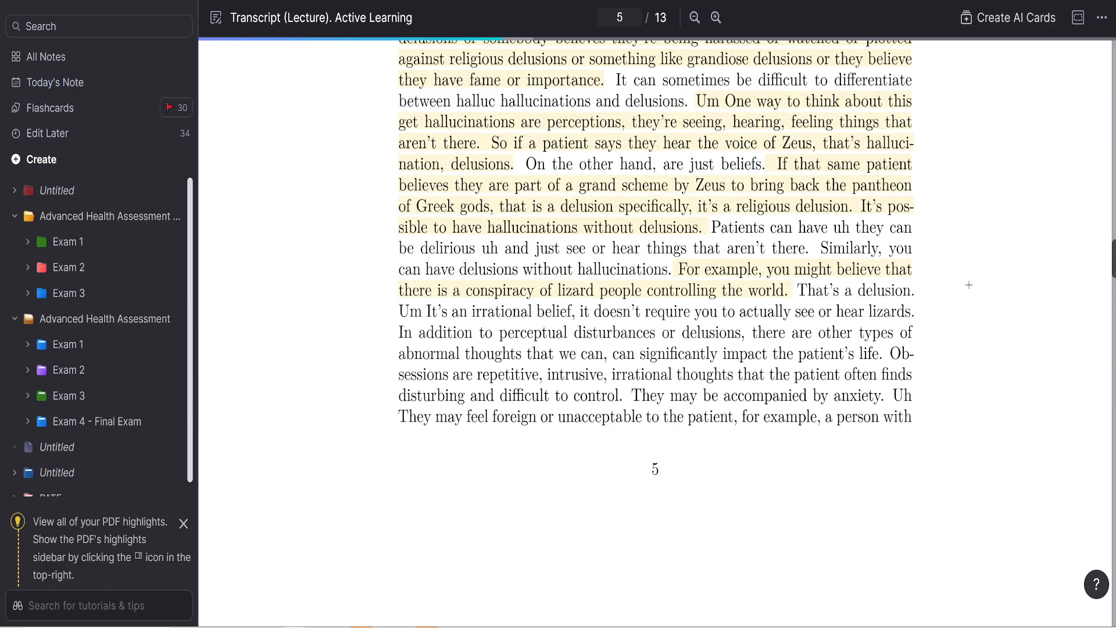
scroll(968, 285, down, 1)
drag(890, 301, 906, 371)
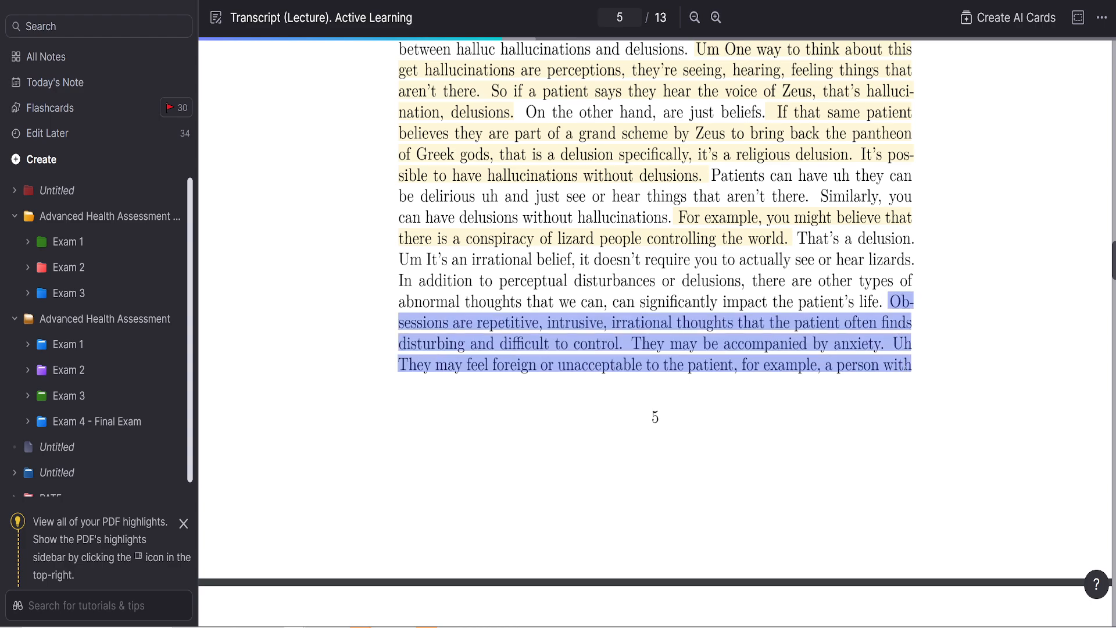
scroll(905, 375, down, 1)
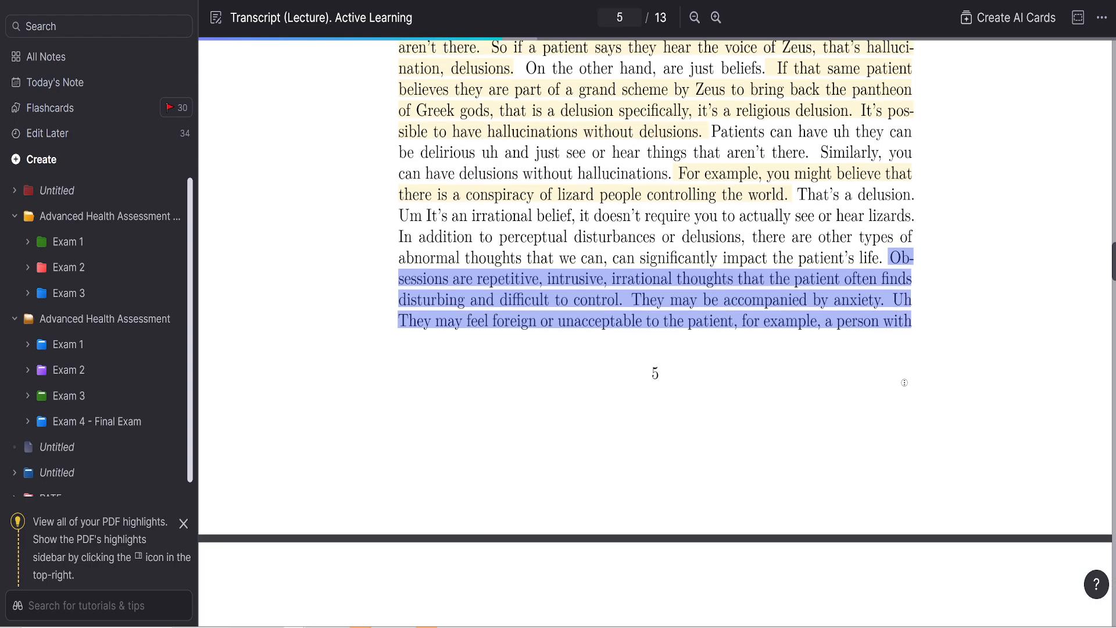
scroll(901, 367, down, 6)
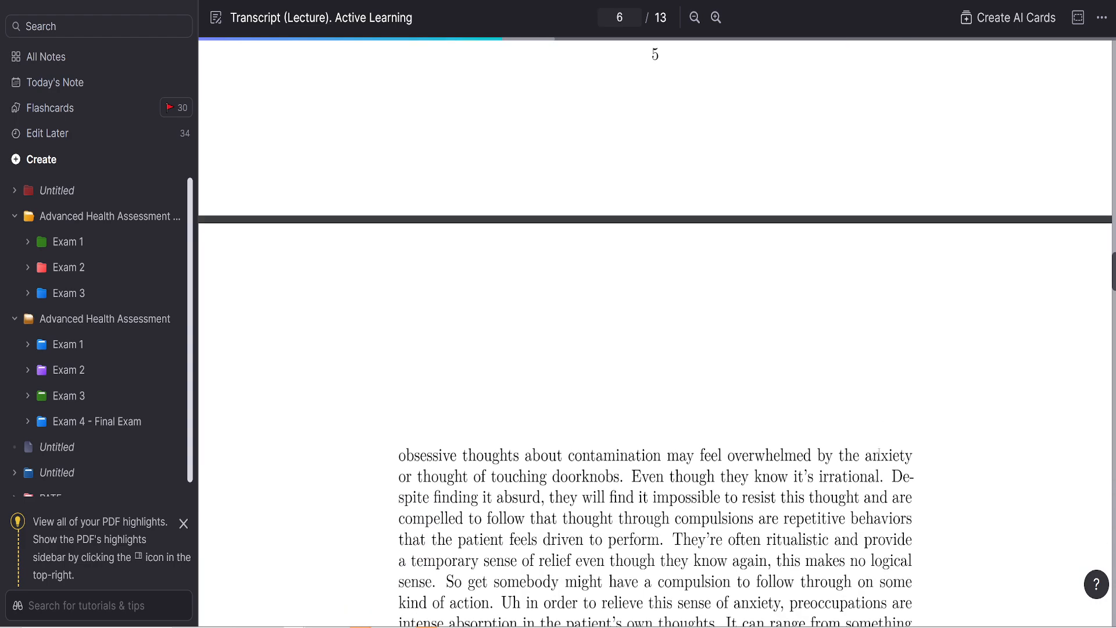
scroll(907, 302, up, 6)
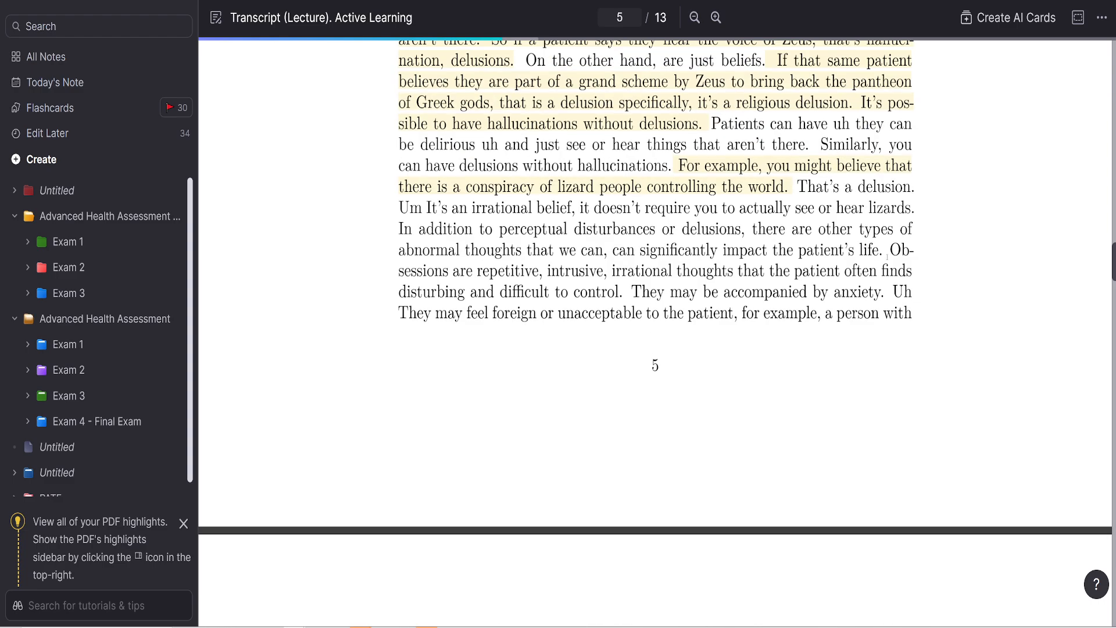
- Select the transcript passage from "Obsessions are repetitive" on page 5 through "suicidal or homicidal ideations" on page 6
drag(889, 250, 663, 333)
scroll(907, 390, down, 1)
scroll(907, 390, down, 6)
scroll(719, 488, down, 3)
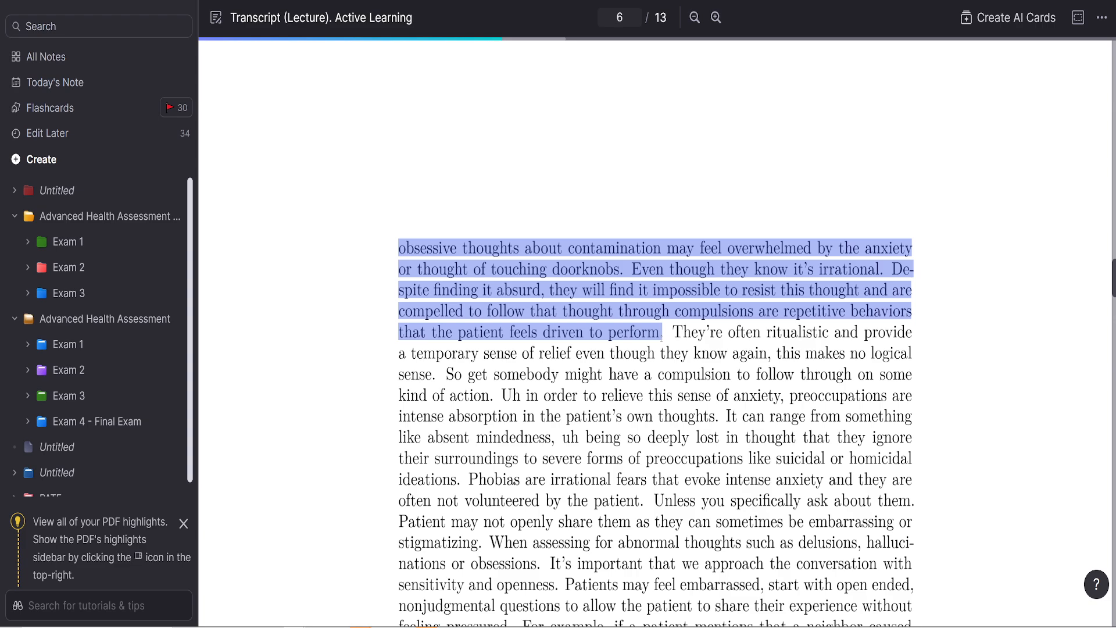
drag(663, 339, 560, 376)
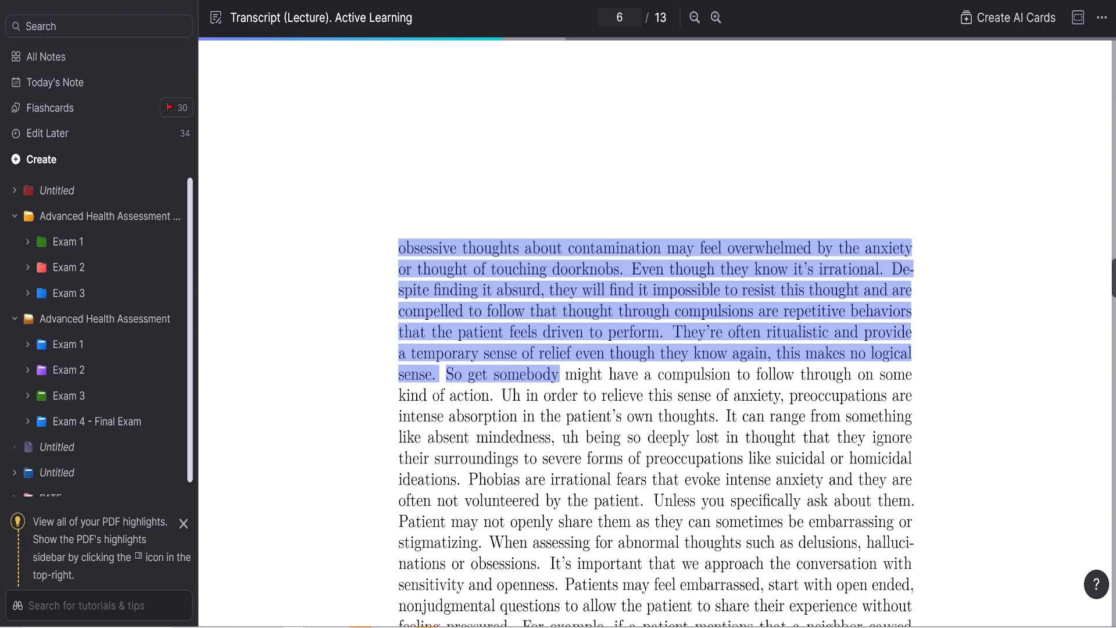
drag(560, 376, 462, 376)
scroll(591, 384, down, 2)
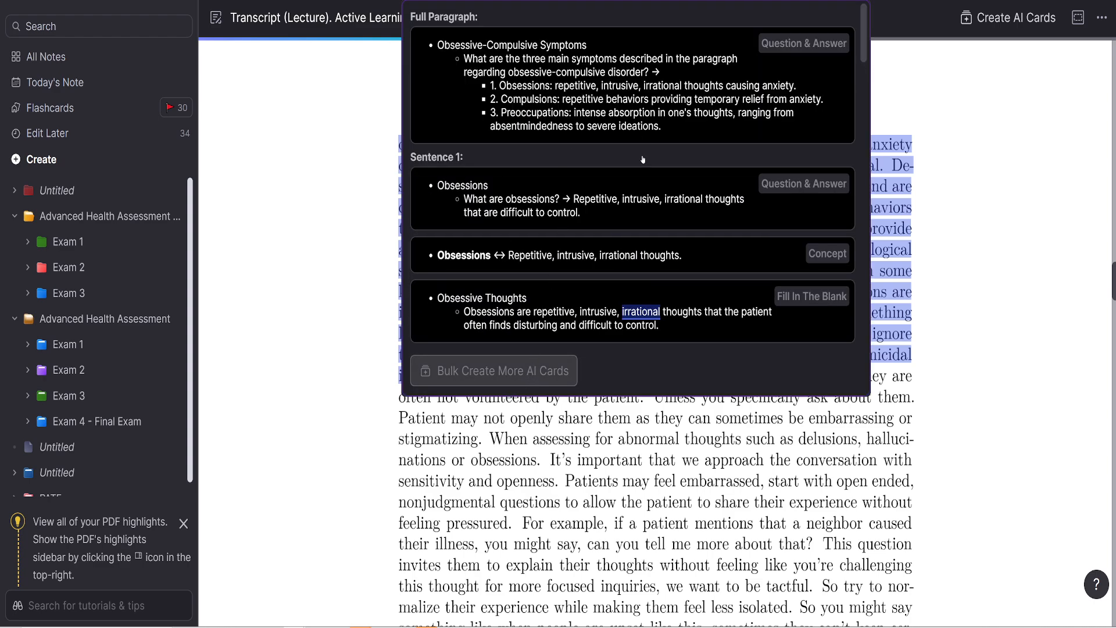
- Check the suggested AI cards, bulk-create cloze flashcards from the selected passage and view the AI models available in the advanced settings
scroll(666, 171, down, 10)
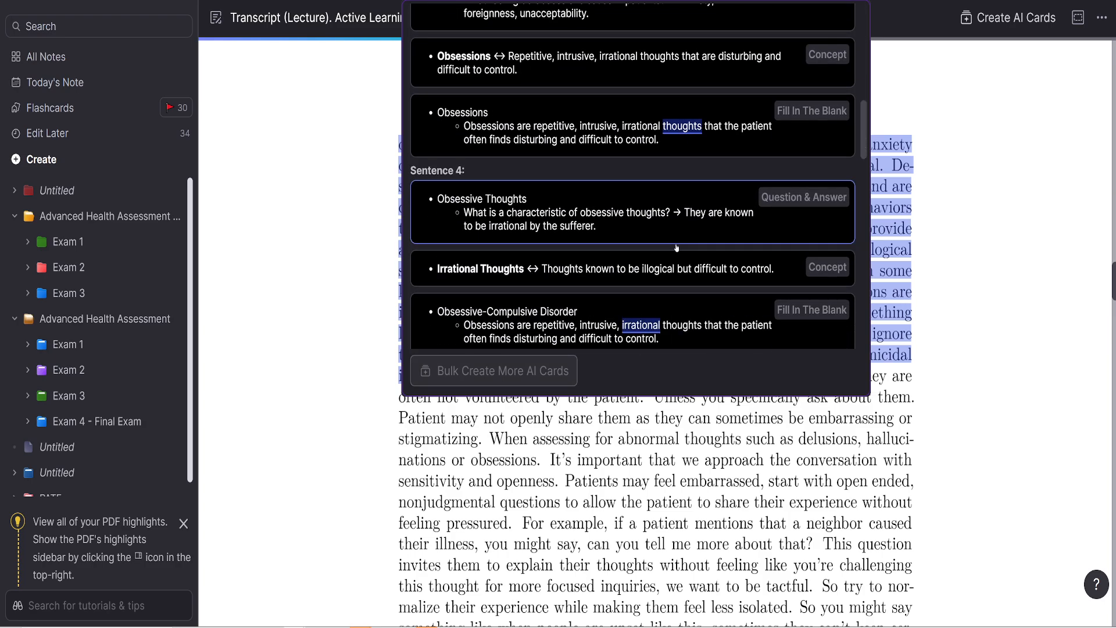
scroll(675, 233, up, 10)
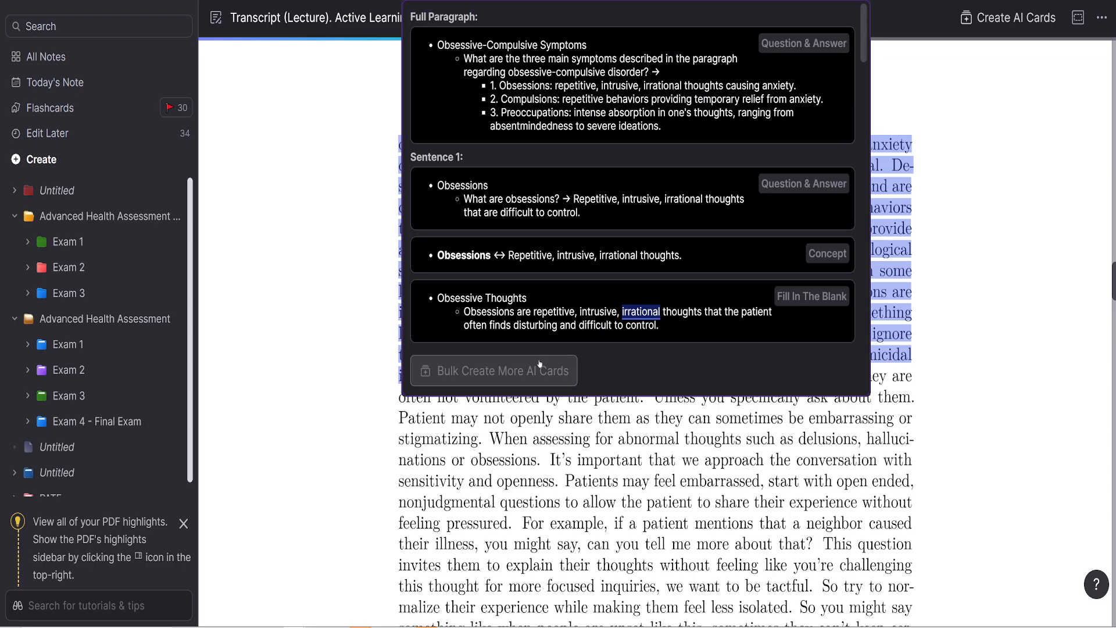
click(503, 370)
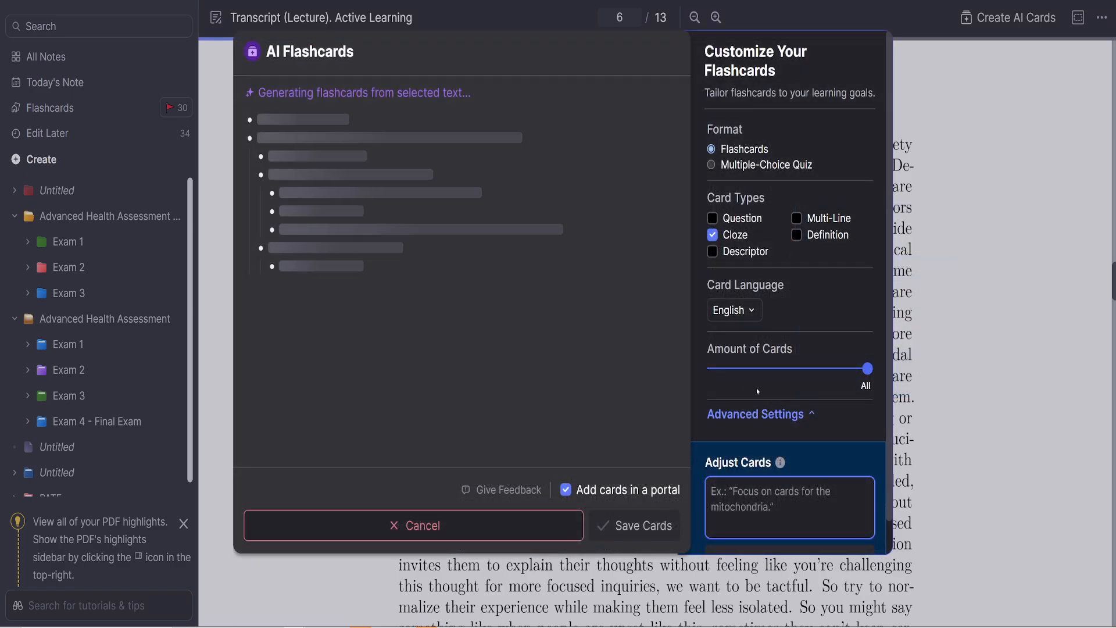
click(805, 414)
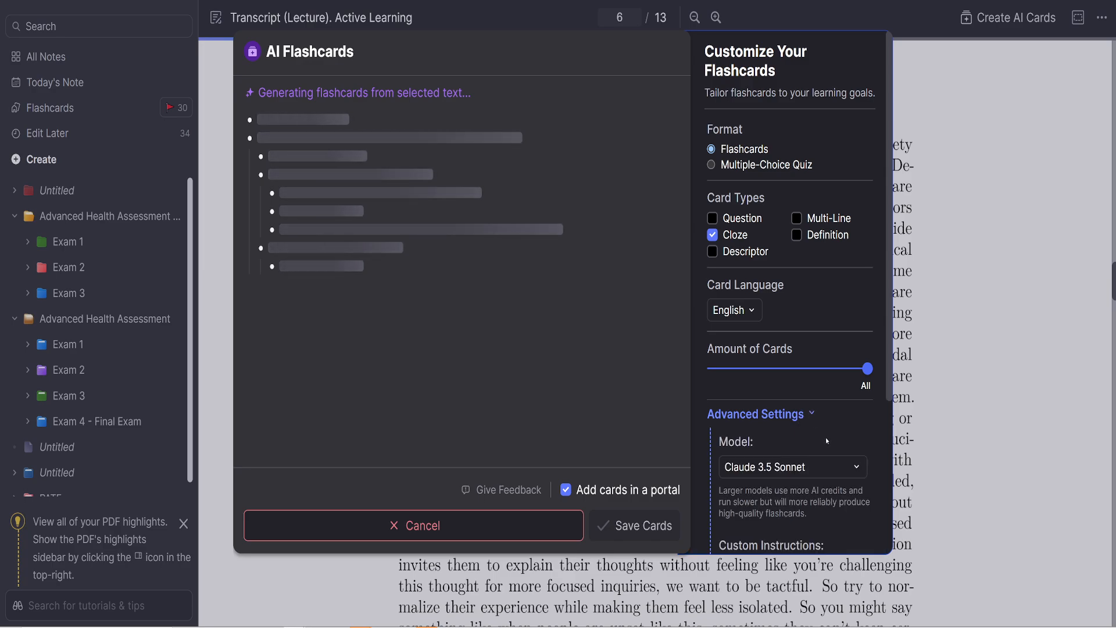
scroll(831, 419, down, 1)
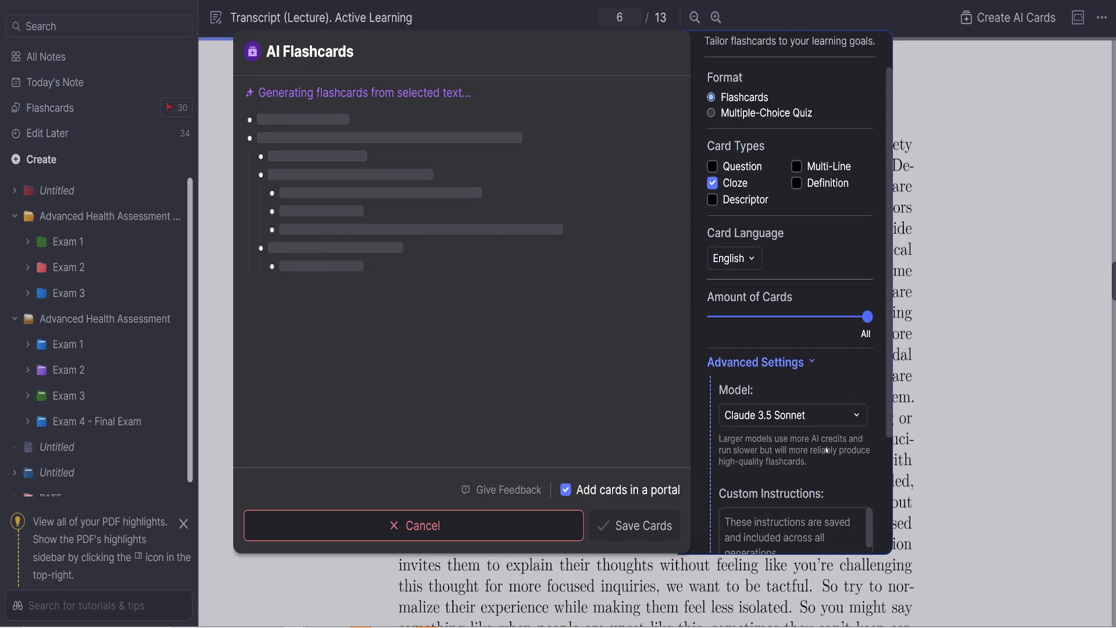
click(858, 416)
click(858, 417)
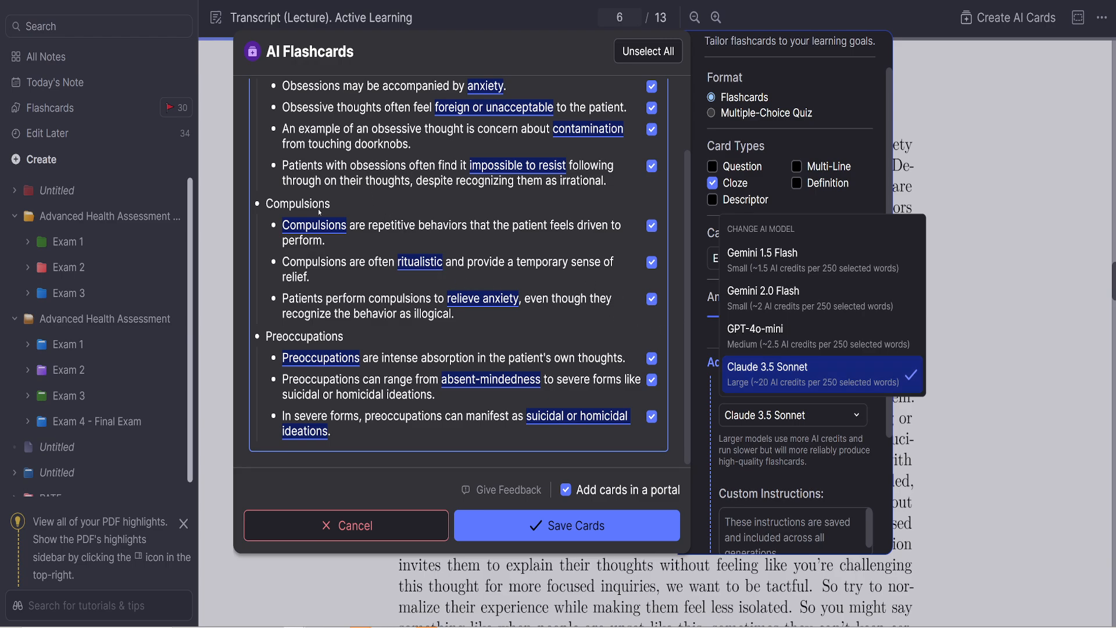
click(322, 249)
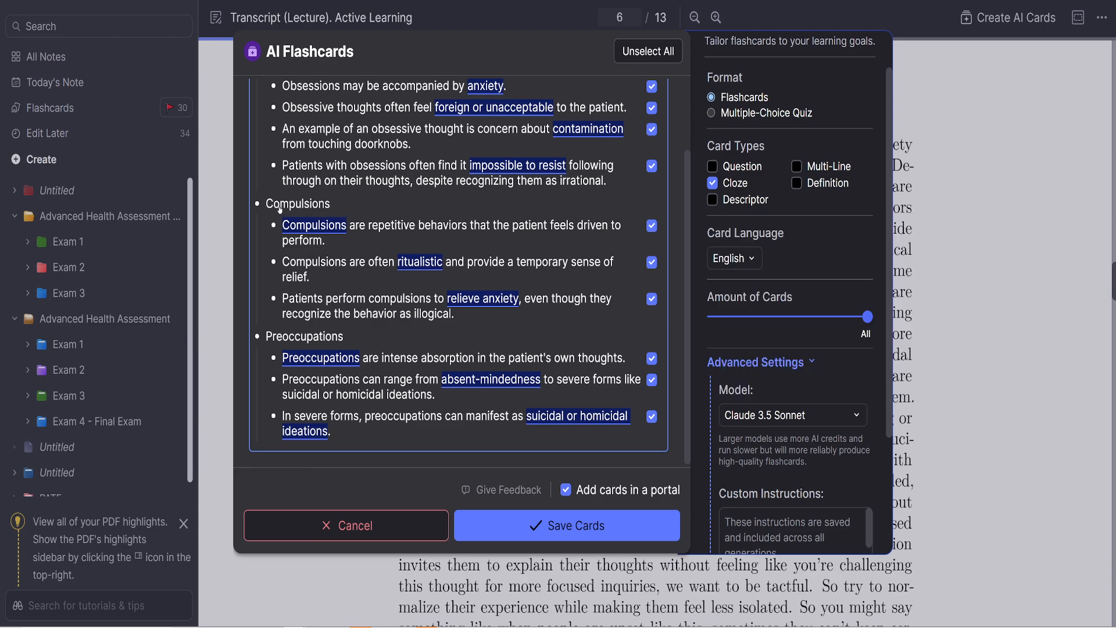
- Review the generated cloze cards on obsessions, compulsions and preoccupations and save them all in a portal
scroll(280, 209, up, 3)
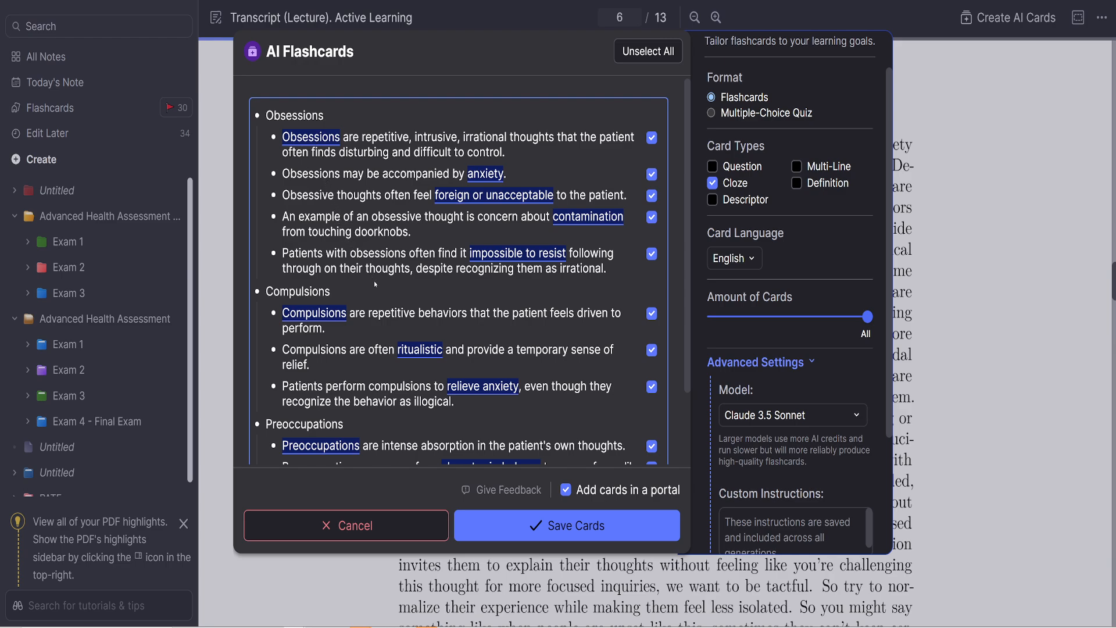
scroll(337, 273, down, 3)
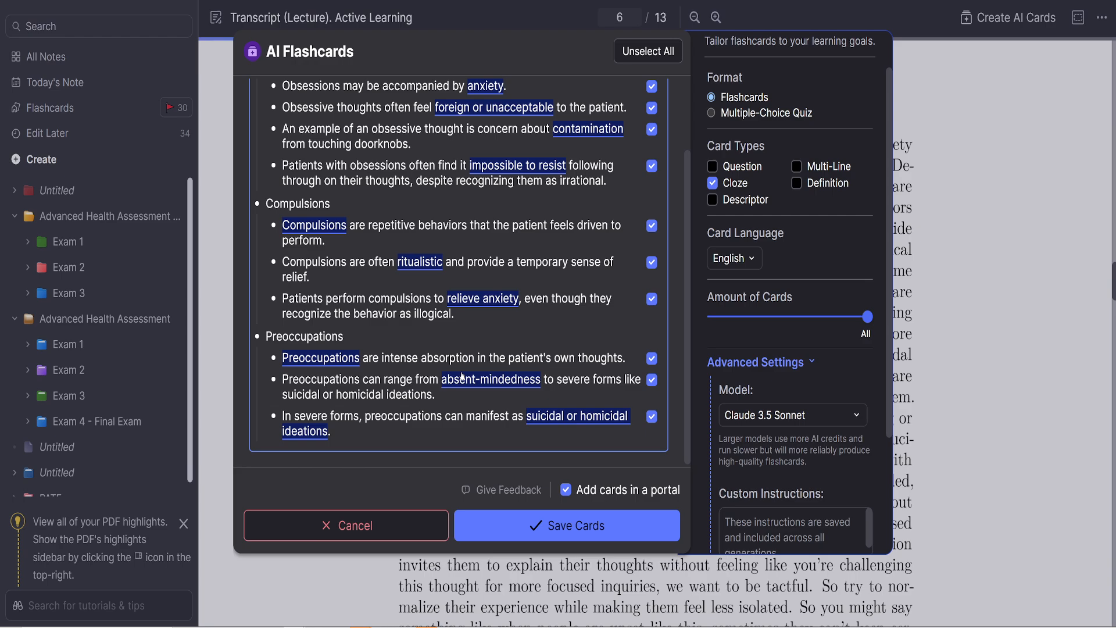
scroll(474, 378, up, 3)
scroll(477, 377, down, 2)
click(599, 532)
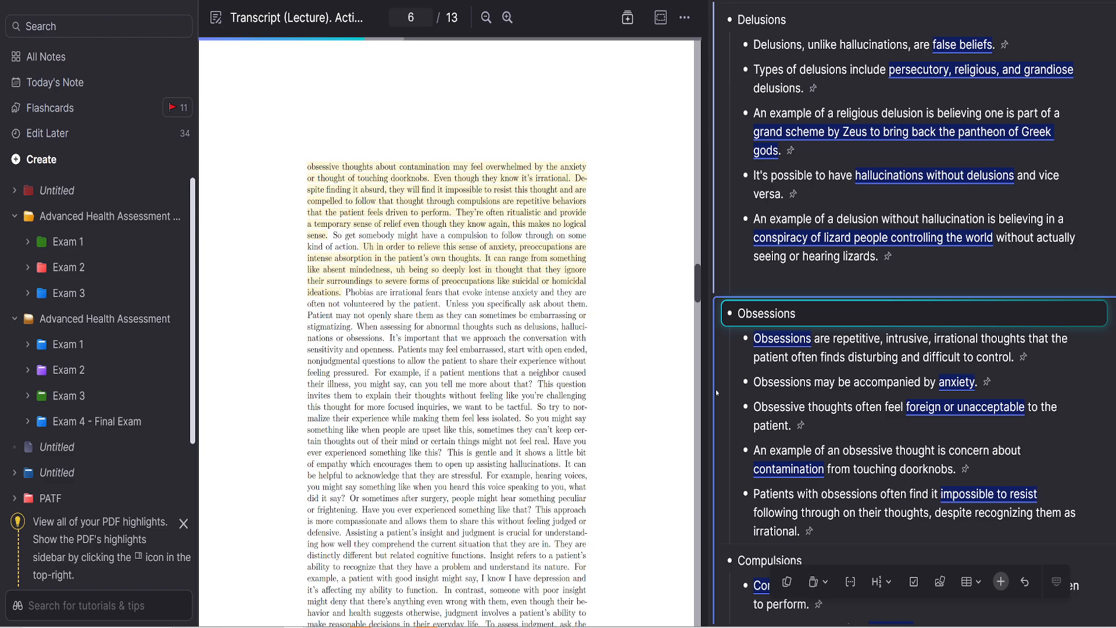
- Look back through the document's saved cards, from Obsessions up to the Exam 4 - Final Exam aphasia cards and the multiple-choice questions below them
scroll(837, 435, up, 15)
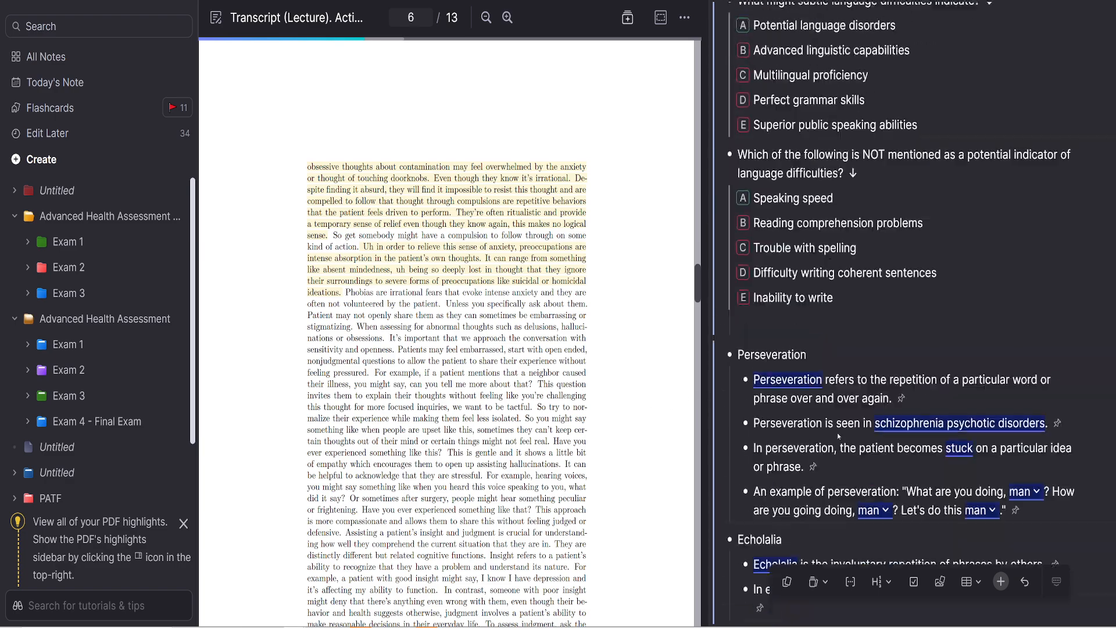
scroll(838, 433, up, 10)
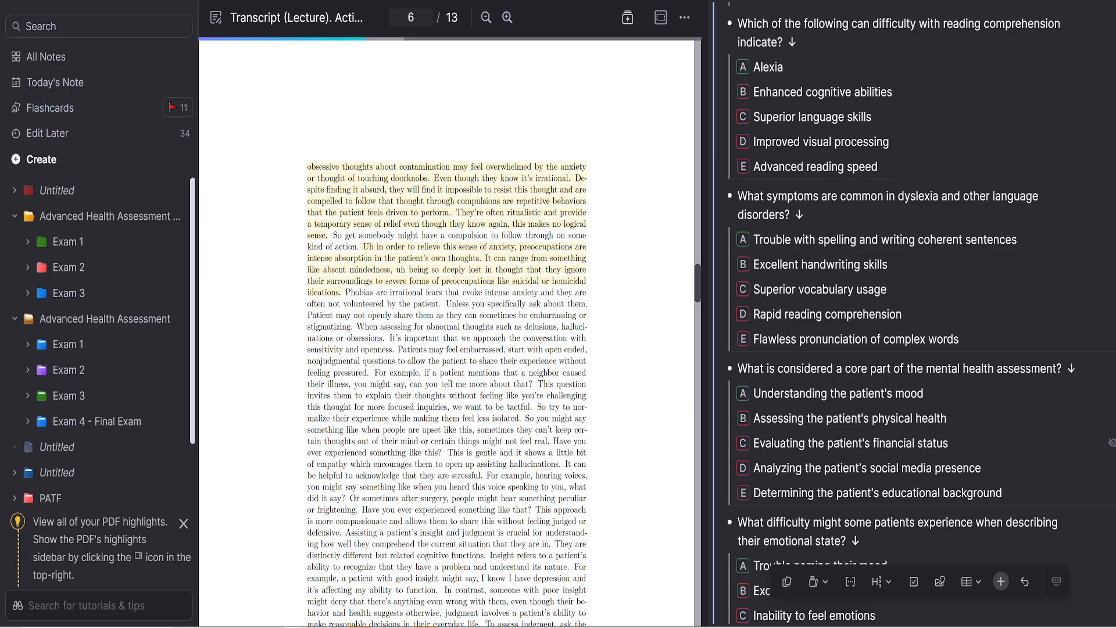
scroll(837, 442, up, 10)
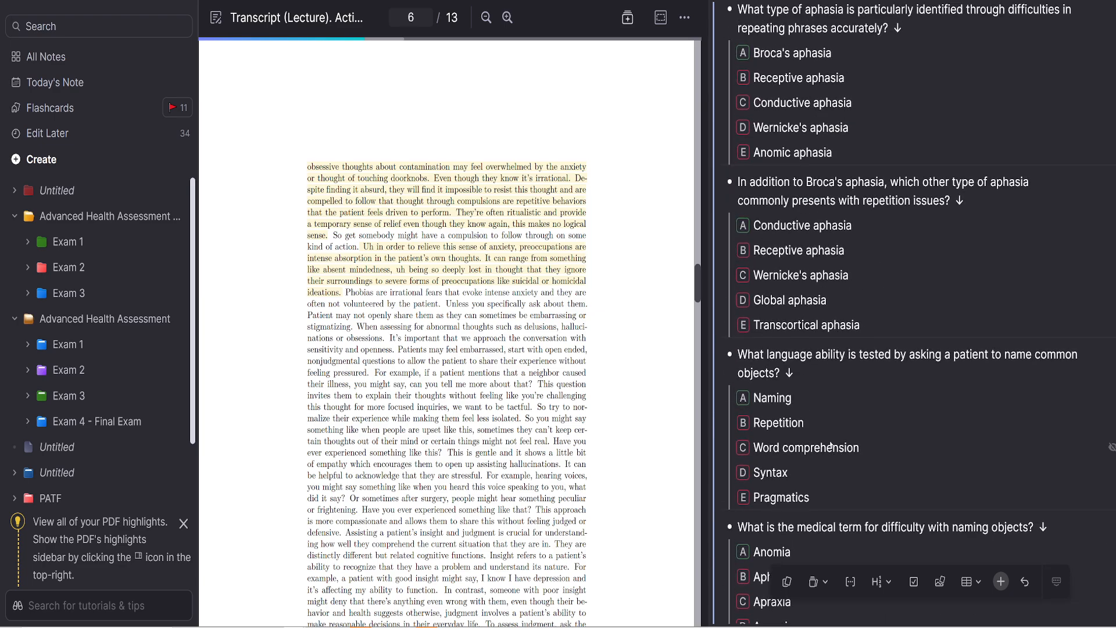
scroll(831, 447, up, 10)
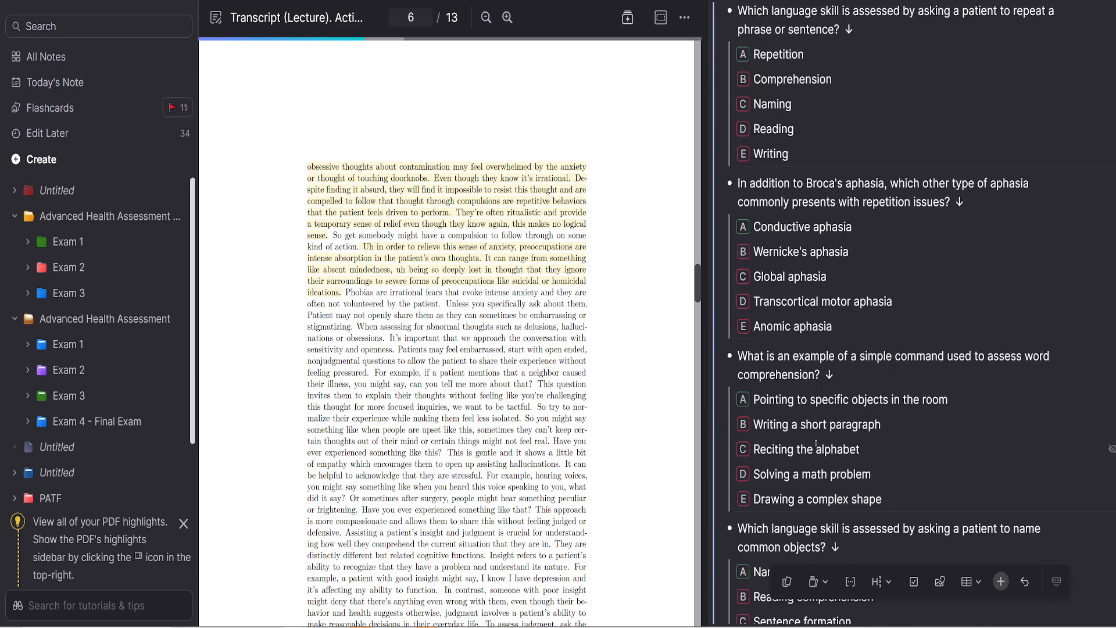
scroll(817, 444, up, 10)
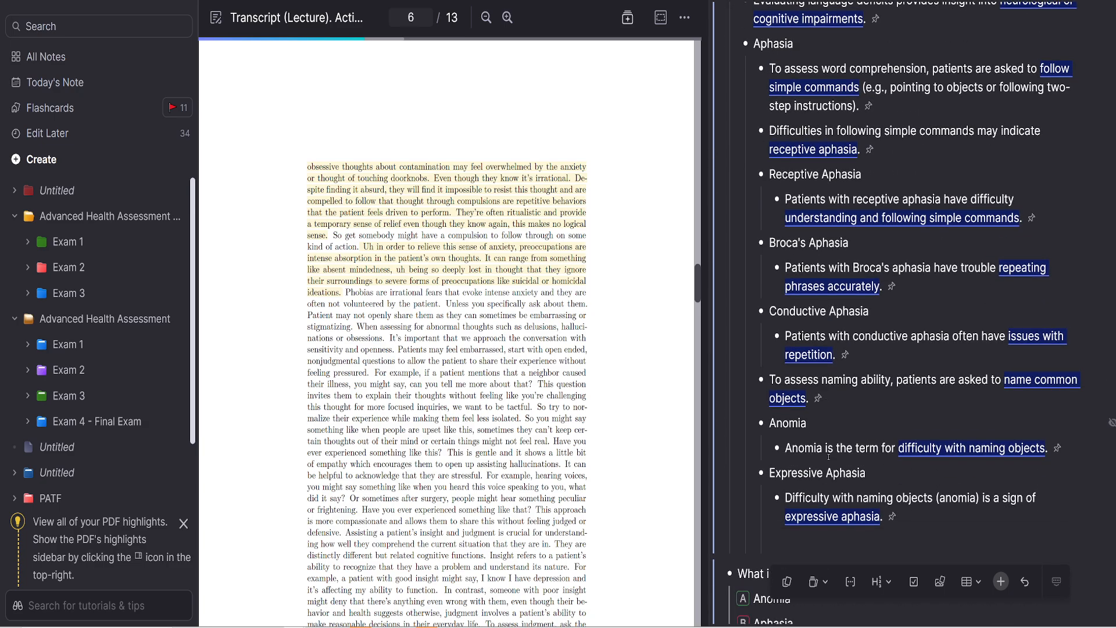
scroll(829, 457, down, 6)
scroll(823, 395, up, 8)
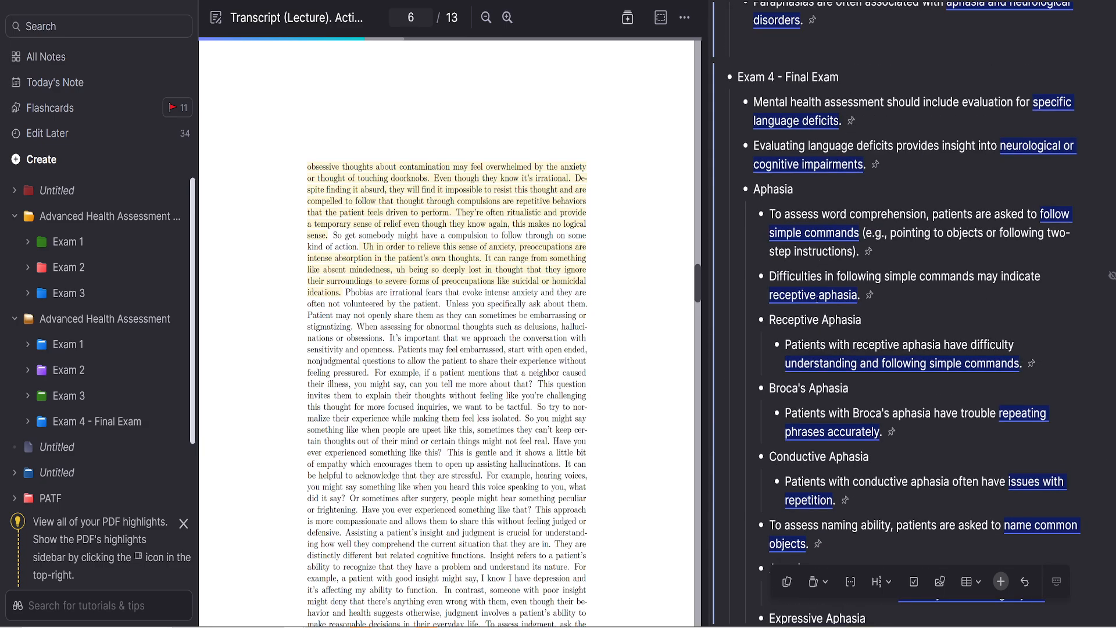
scroll(1076, 283, down, 1)
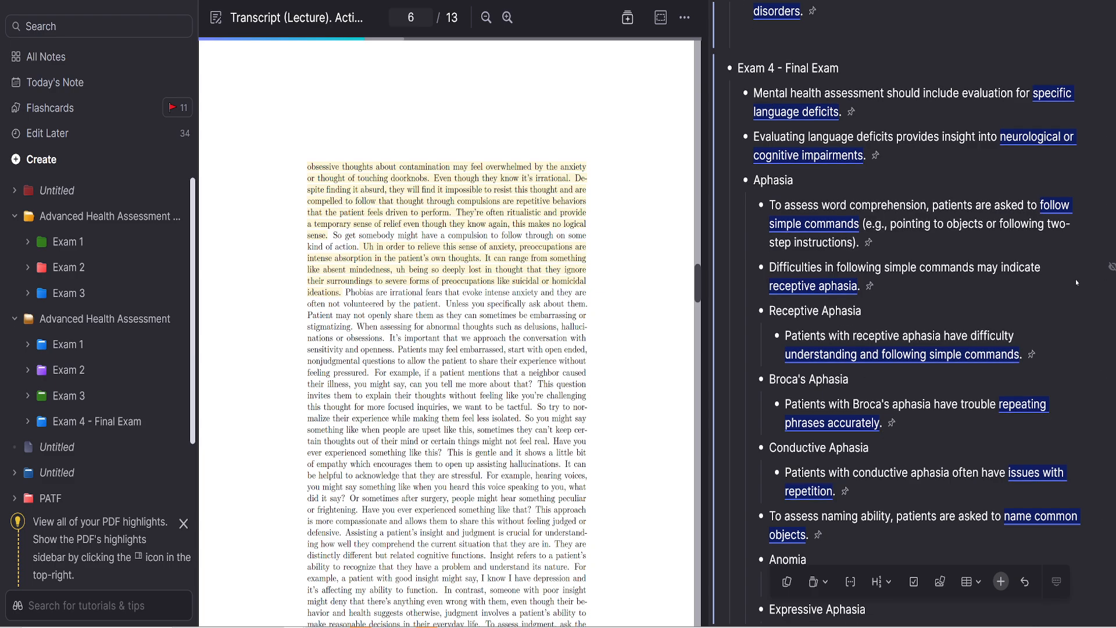
scroll(1076, 283, down, 10)
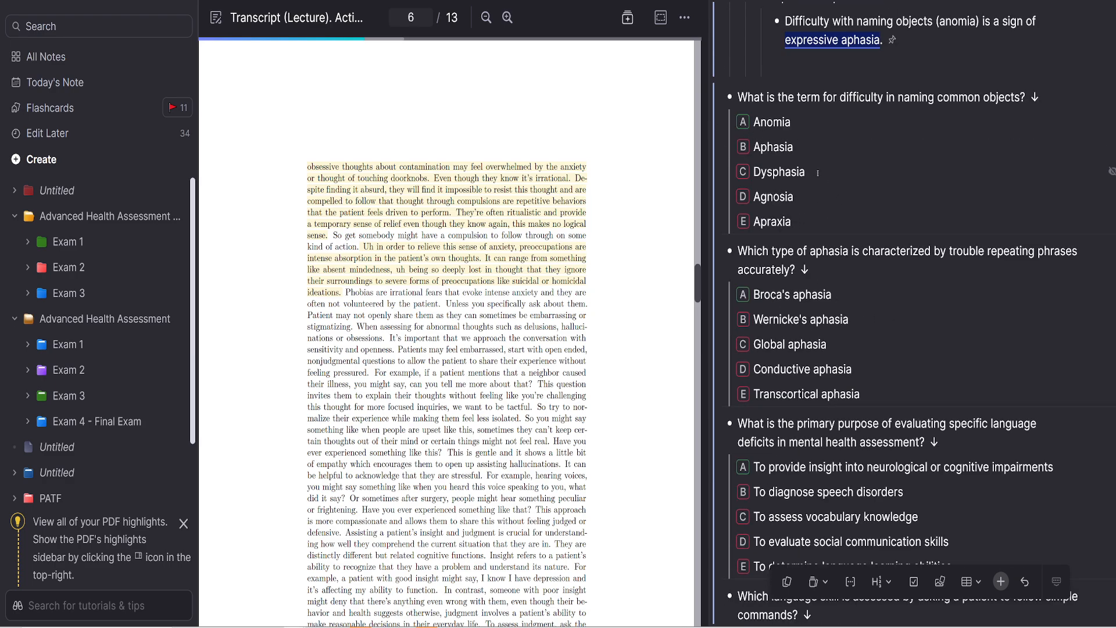
- Delete the block of multiple-choice questions directly below the aphasia cards, through "Why is the assessment of language deficits important in mental health evaluation?"
drag(805, 223, 736, 98)
key(BackSpace)
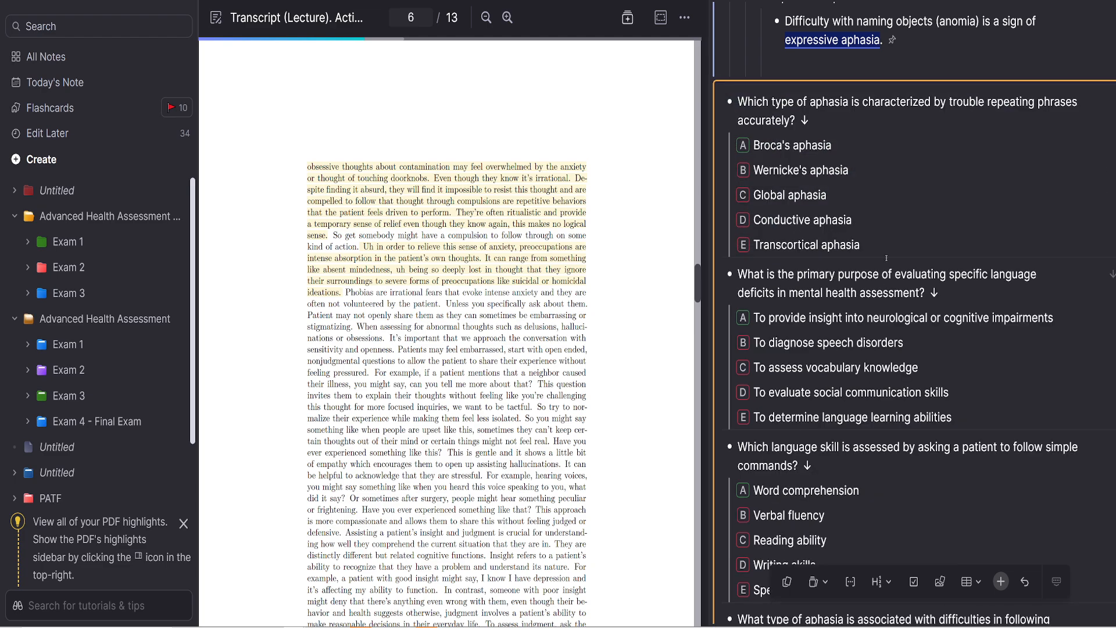
drag(886, 259, 750, 144)
key(BackSpace)
key(BackSpace)
drag(916, 412, 740, 138)
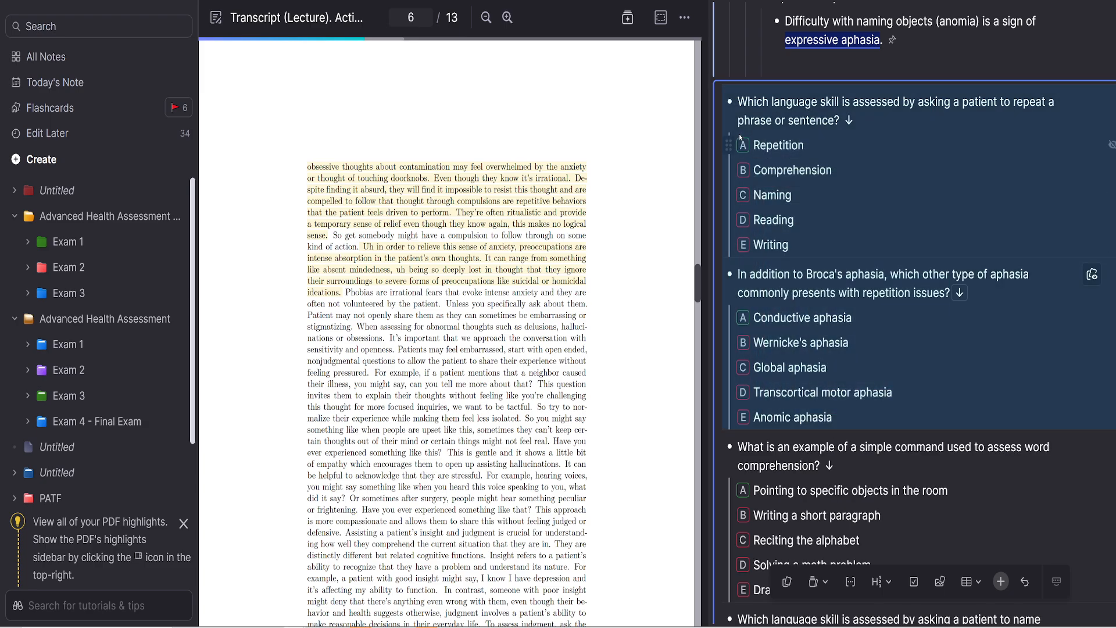
key(BackSpace)
drag(930, 401, 747, 142)
key(BackSpace)
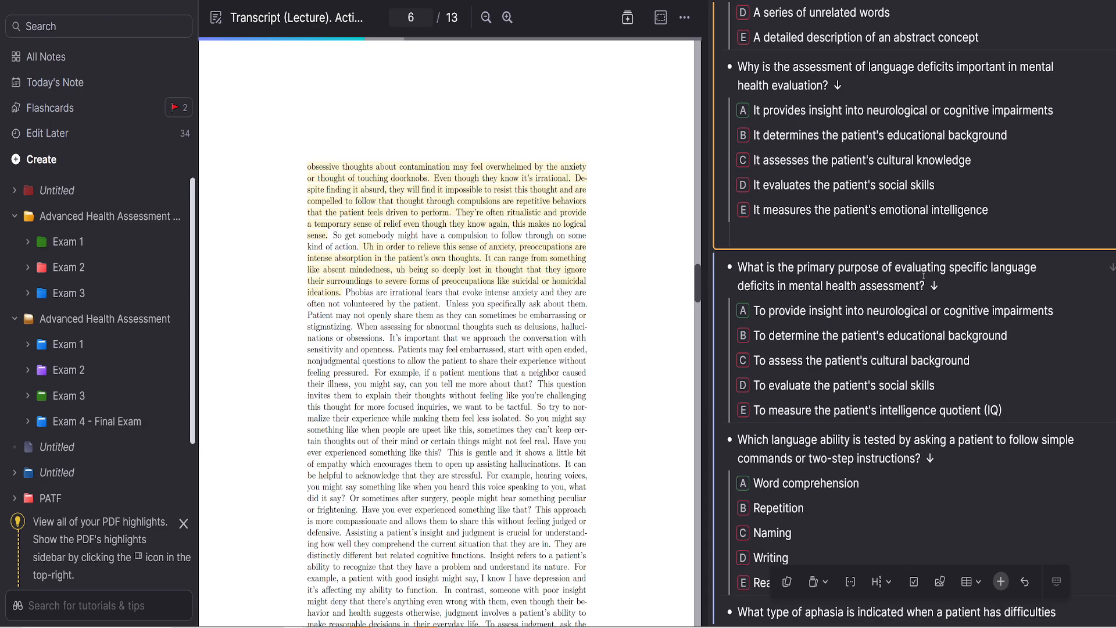
scroll(924, 276, up, 2)
drag(1009, 311, 825, 76)
key(BackSpace)
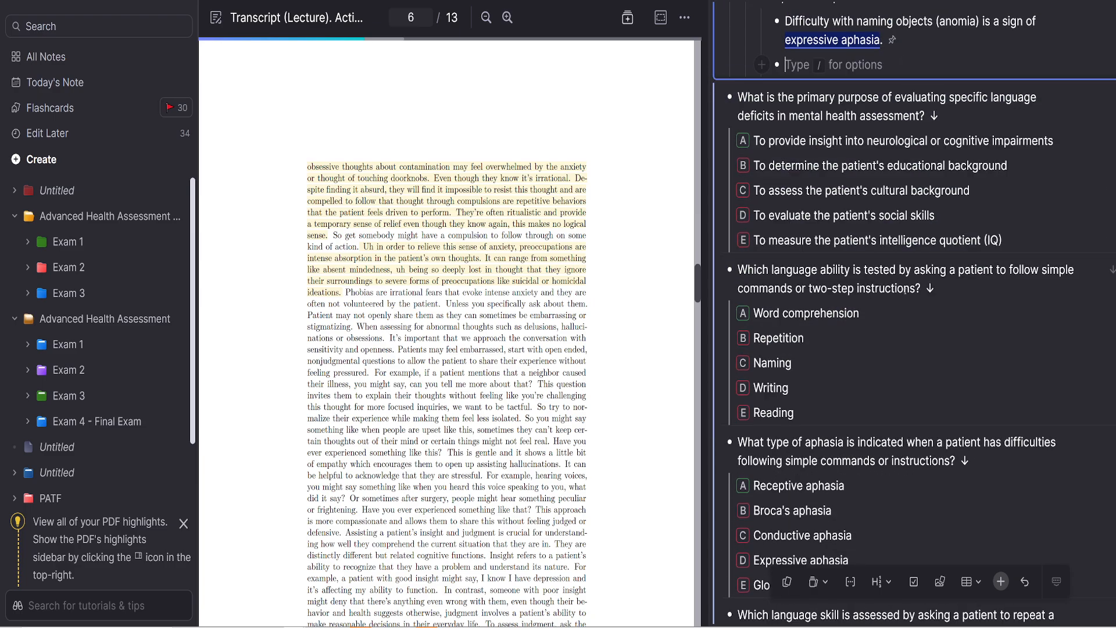
- Delete the next multiple-choice block, from the purpose of evaluating language deficits through "What is the medical term for difficulty with naming objects?"
scroll(905, 290, down, 2)
drag(847, 263, 754, 126)
scroll(756, 151, up, 2)
key(BackSpace)
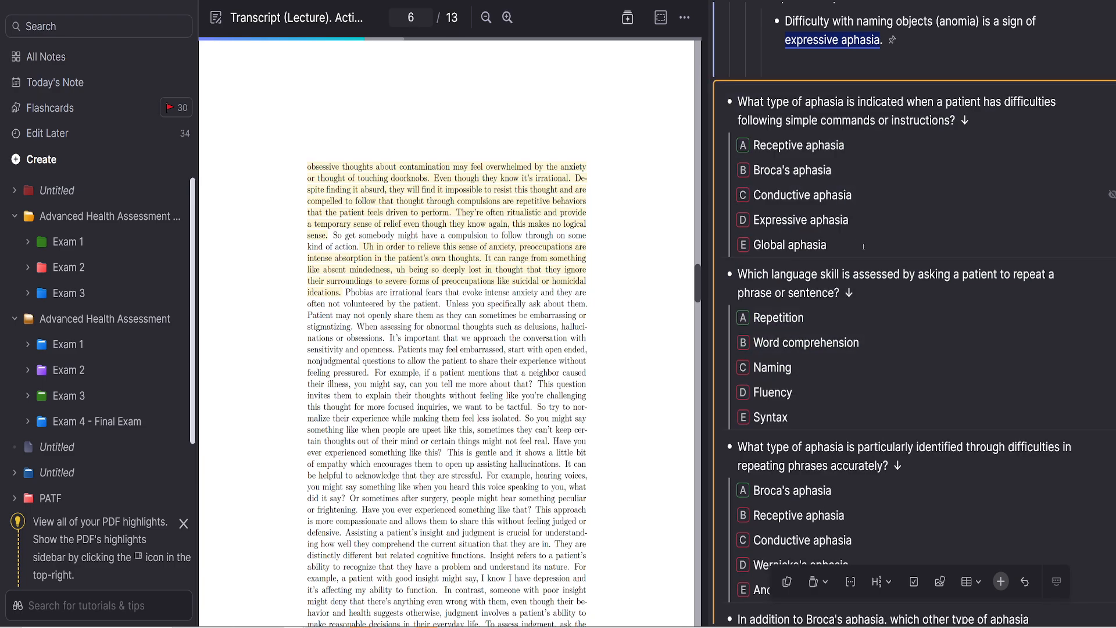
scroll(864, 246, down, 2)
drag(925, 416, 739, 64)
key(BackSpace)
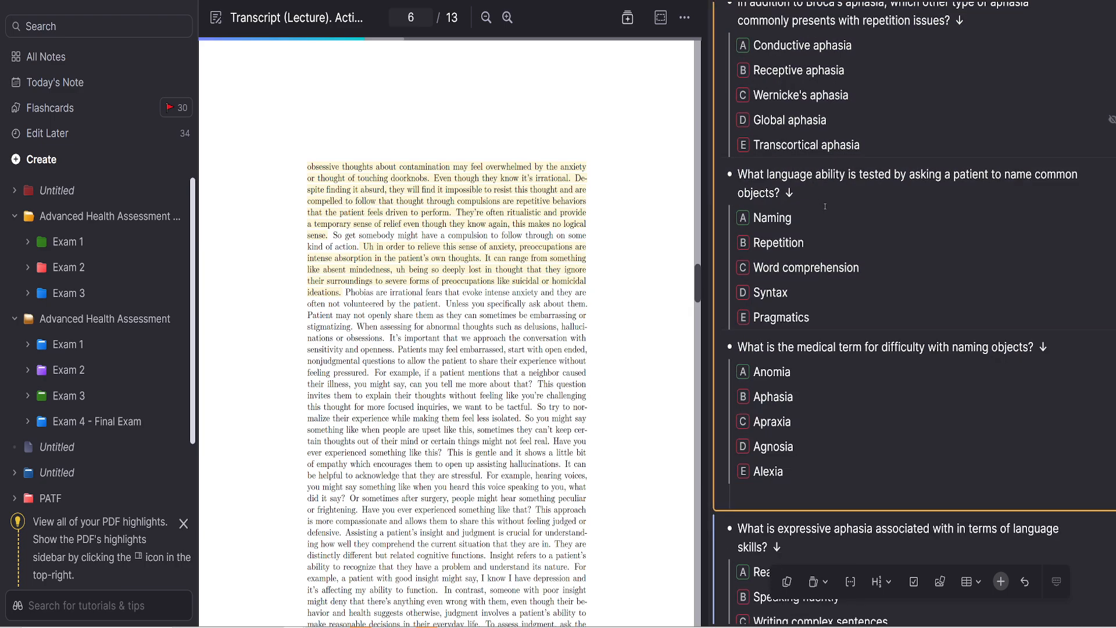
drag(863, 480, 781, 279)
scroll(781, 287, up, 3)
key(BackSpace)
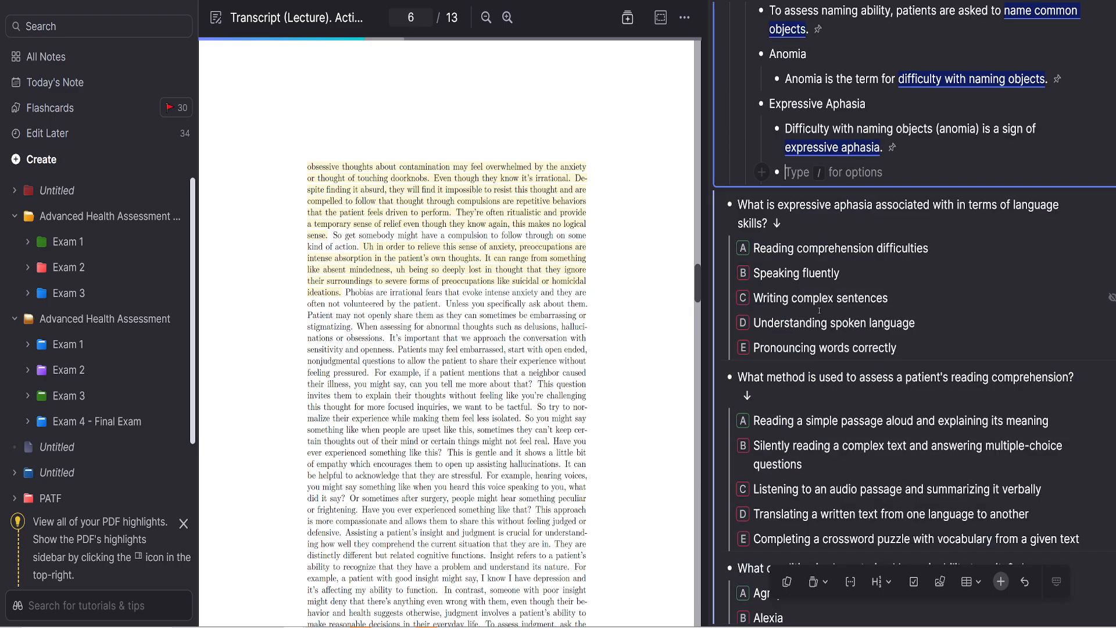
- Delete the remaining multiple-choice block above the Perseveration cards, starting with "What is expressive aphasia associated with in terms of language skills?"
scroll(819, 310, down, 6)
drag(901, 448, 793, 279)
scroll(793, 279, up, 4)
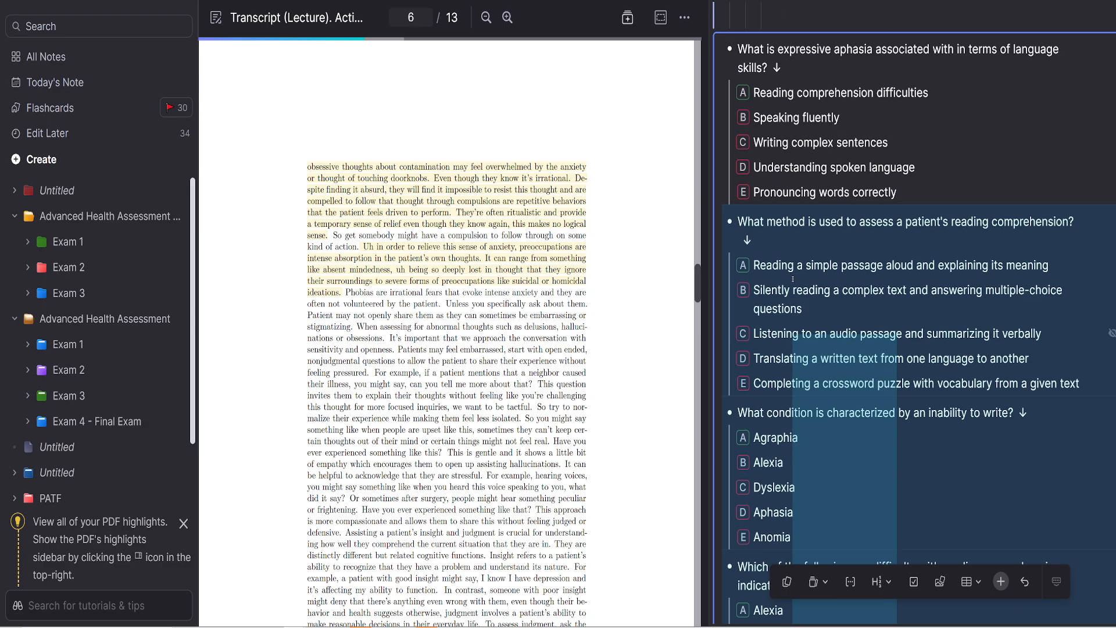
key(BackSpace)
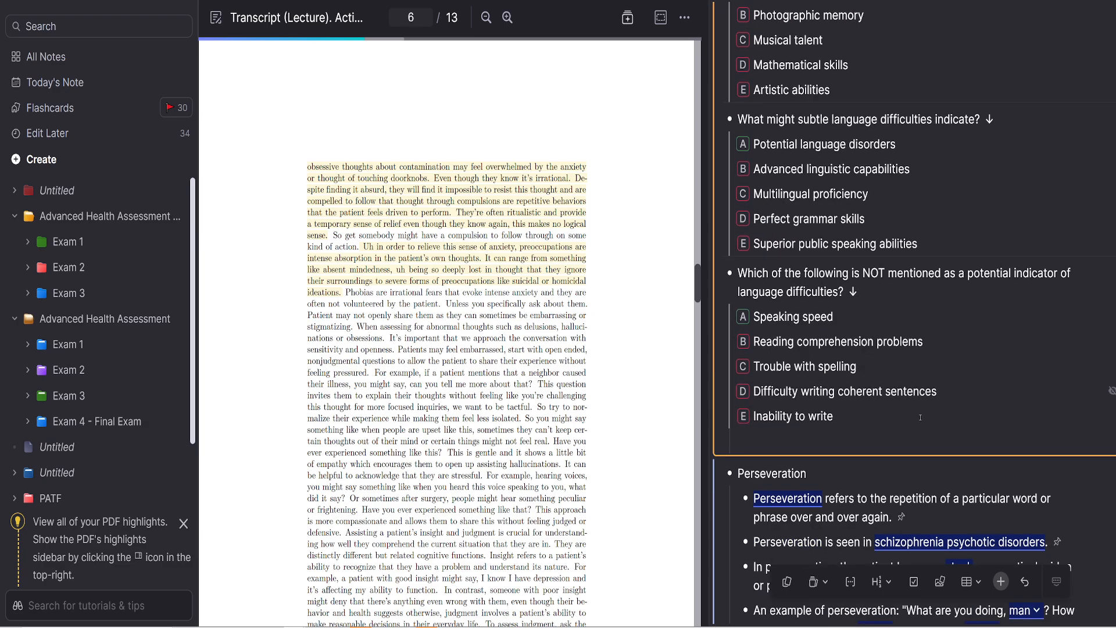
drag(920, 418, 772, 186)
scroll(826, 261, up, 6)
key(BackSpace)
scroll(797, 347, down, 3)
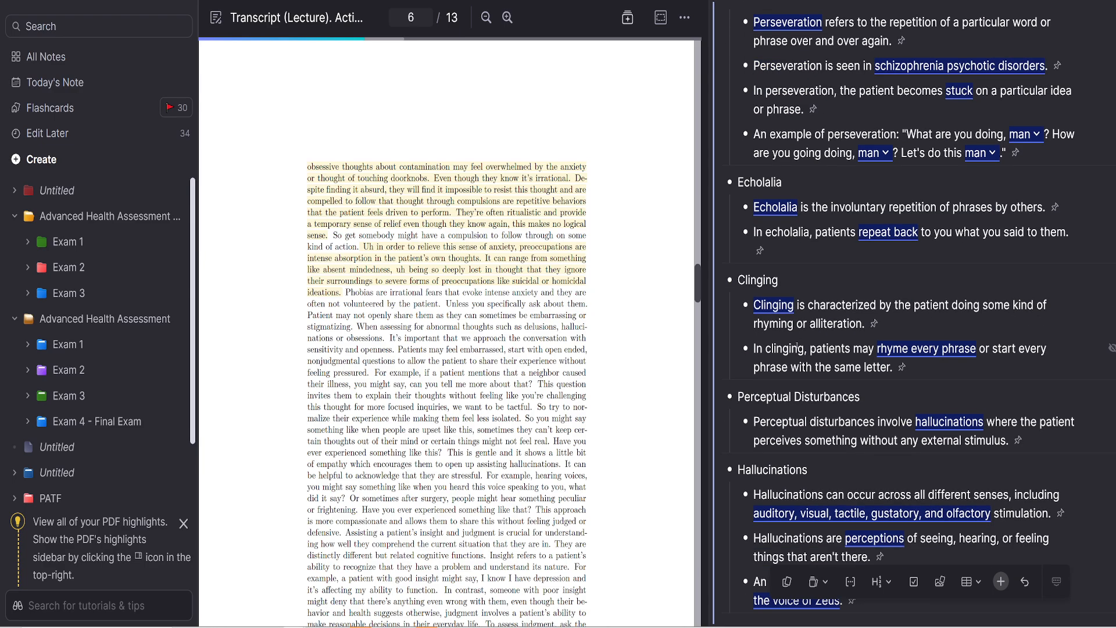
- Open the Exam 4 - Final Exam folder and start practising all flashcards of Transcript (Lecture). Active Learning
scroll(876, 455, down, 15)
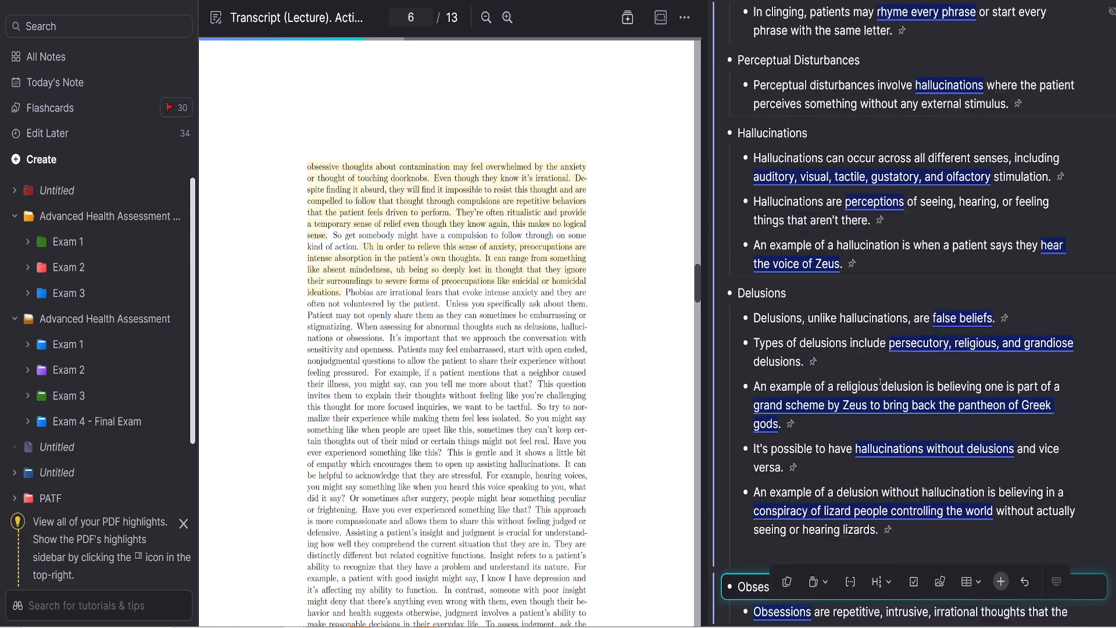
scroll(579, 269, up, 3)
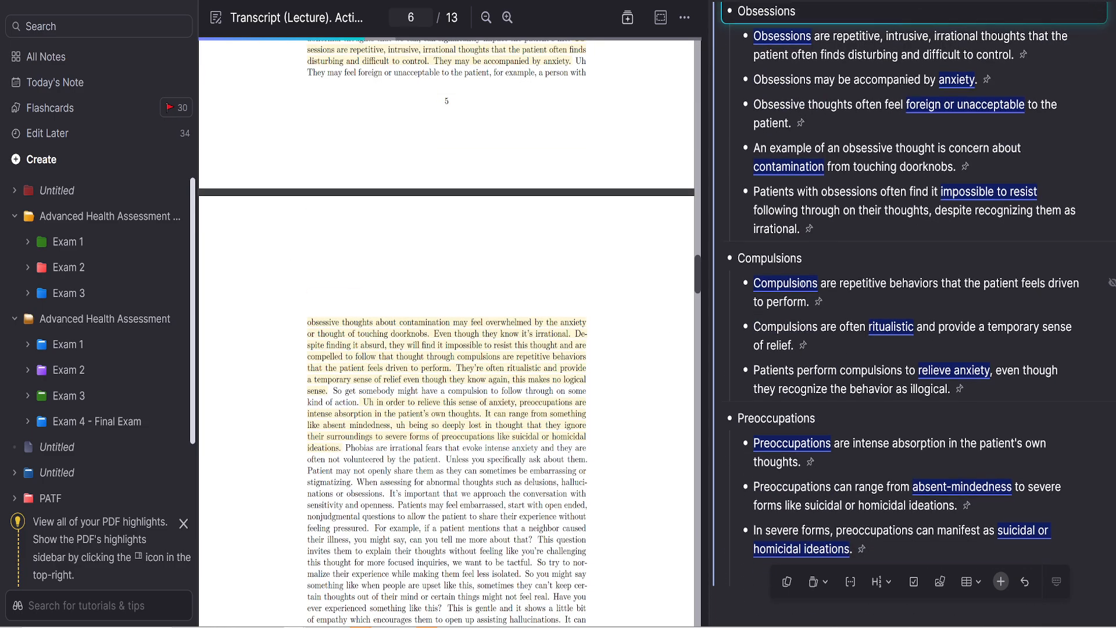
scroll(888, 332, up, 15)
scroll(889, 332, up, 10)
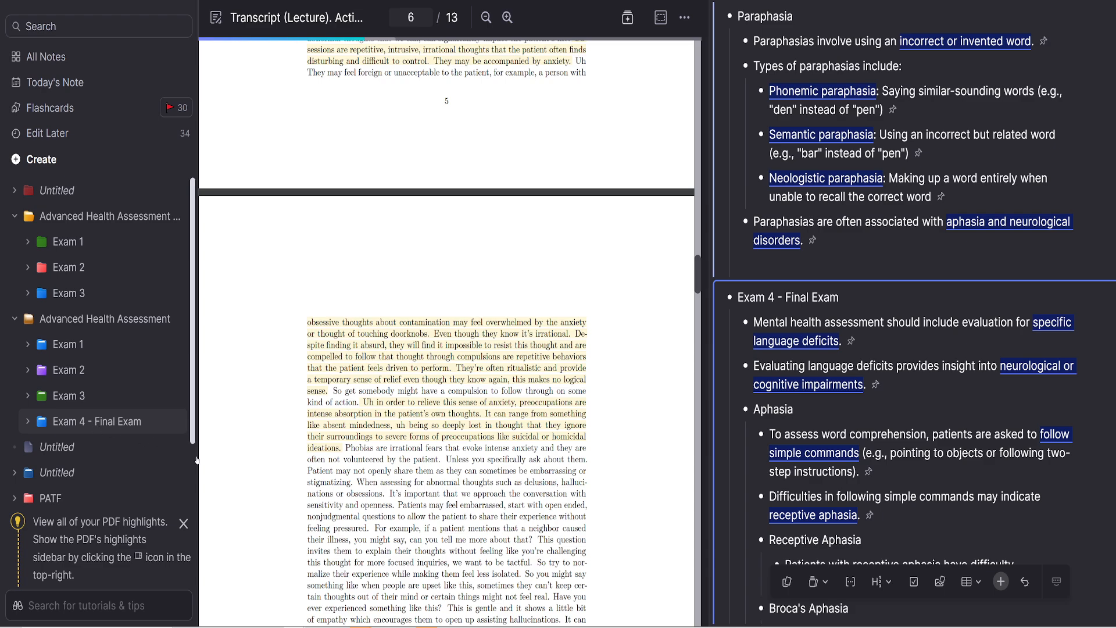
click(116, 423)
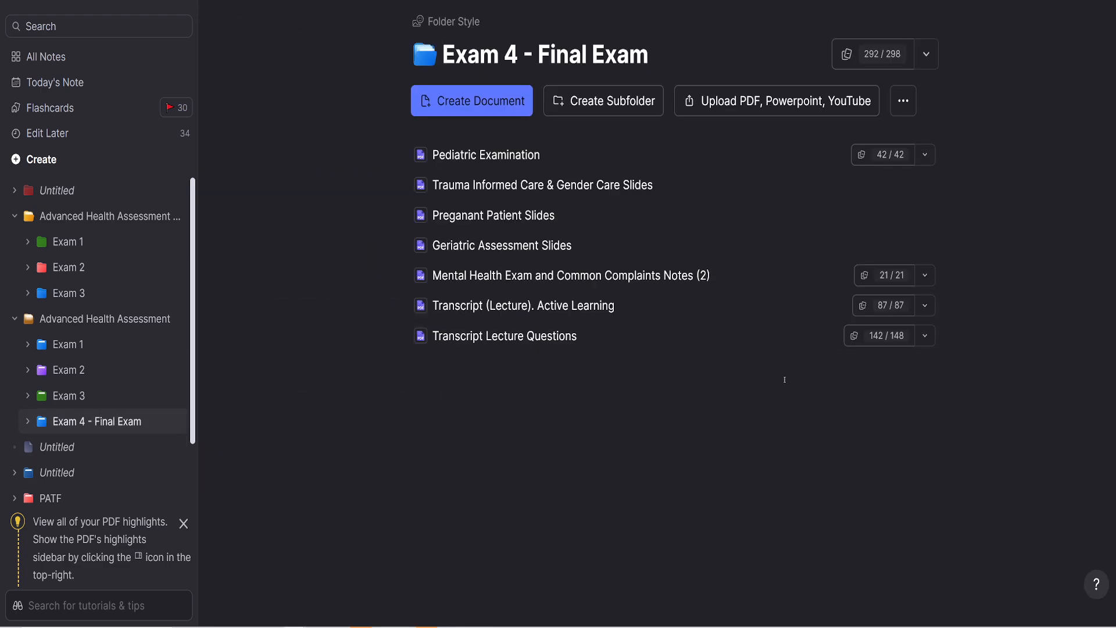
click(925, 305)
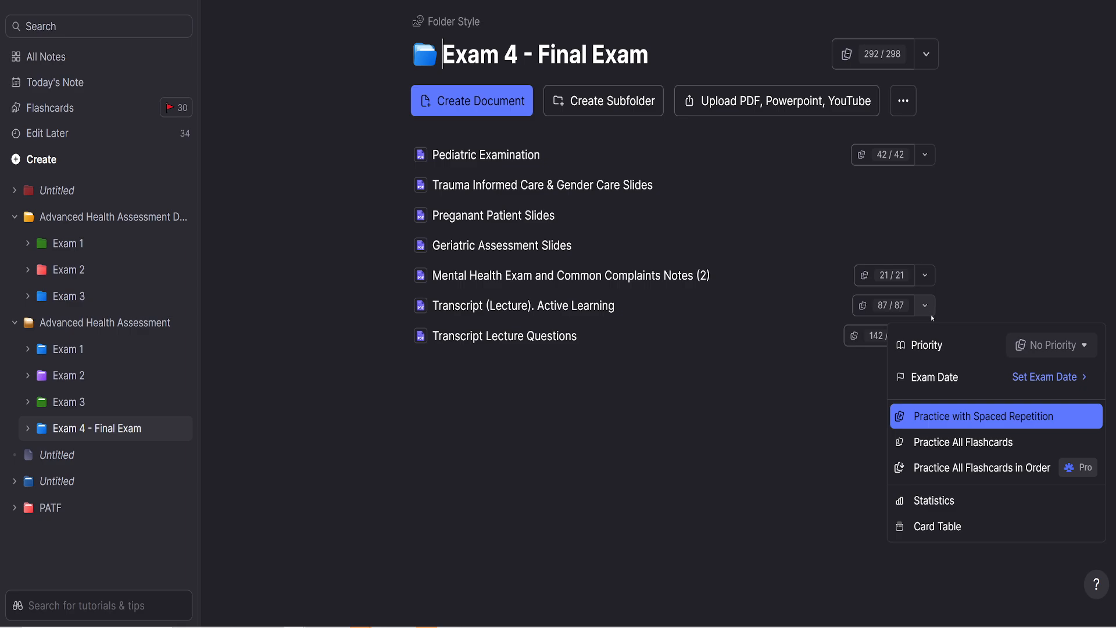
click(951, 440)
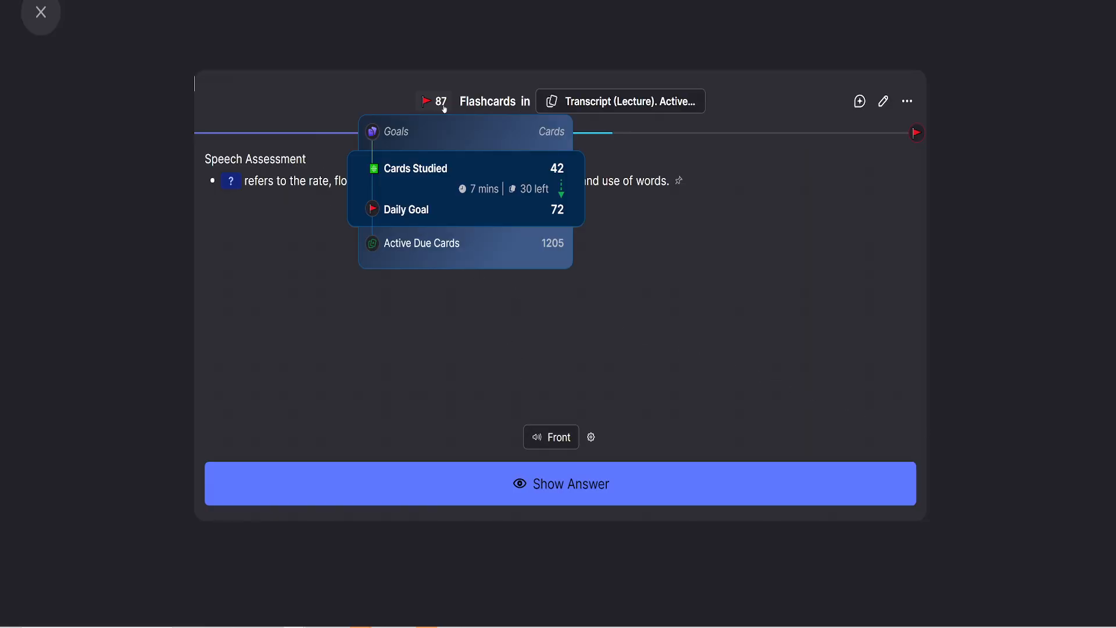
- Reveal the answers of the first three flashcards, rate each as Remembered, and leave the practice session
click(616, 486)
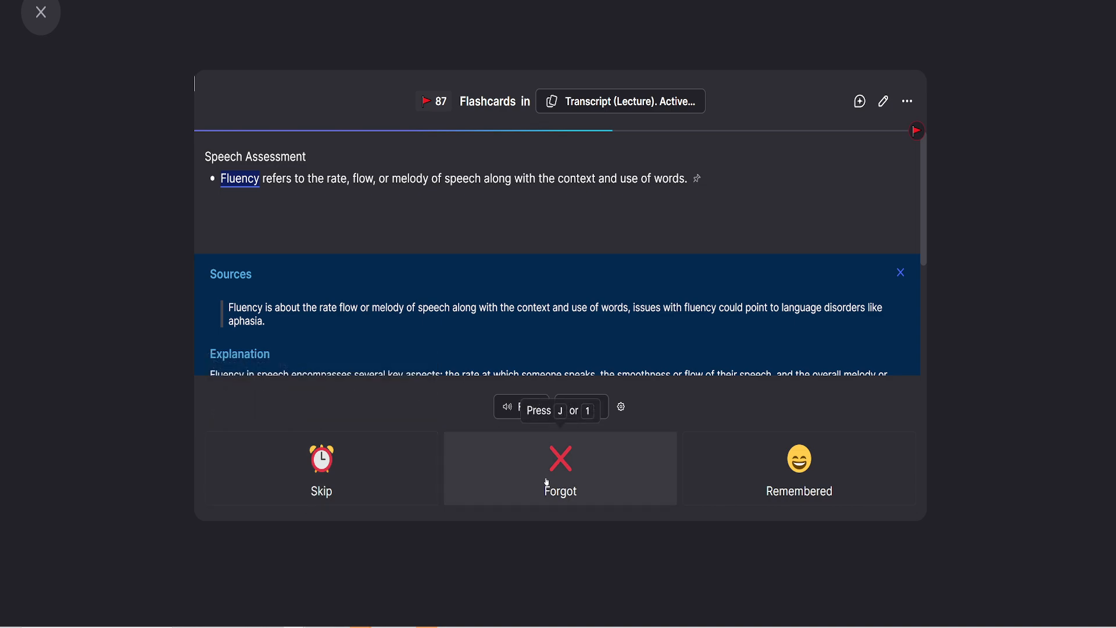
click(745, 490)
click(580, 486)
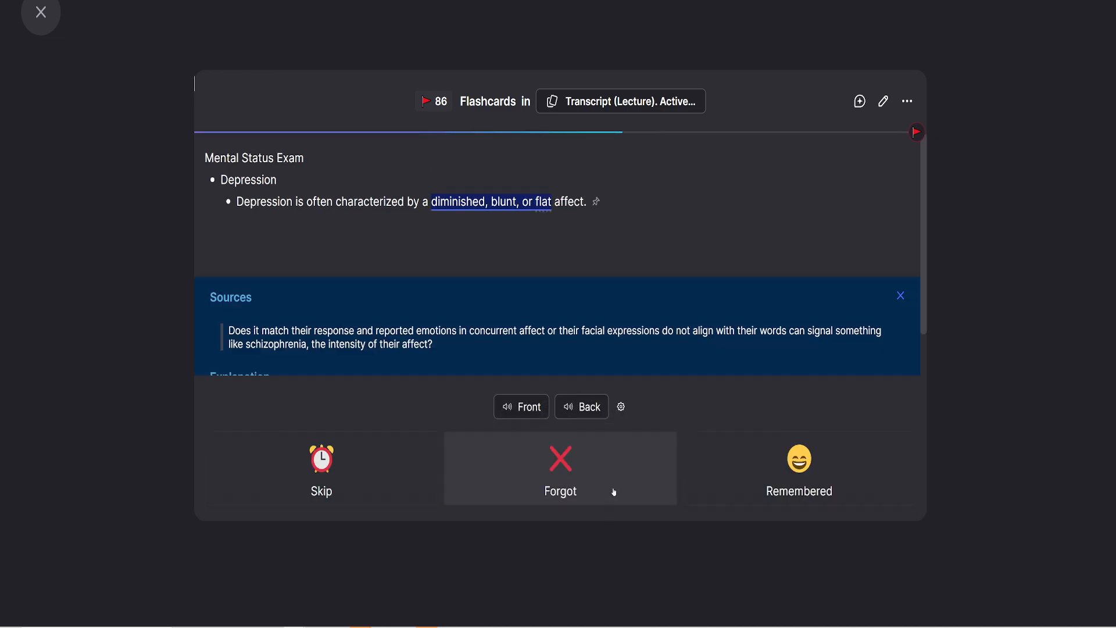
click(752, 476)
click(657, 496)
click(769, 491)
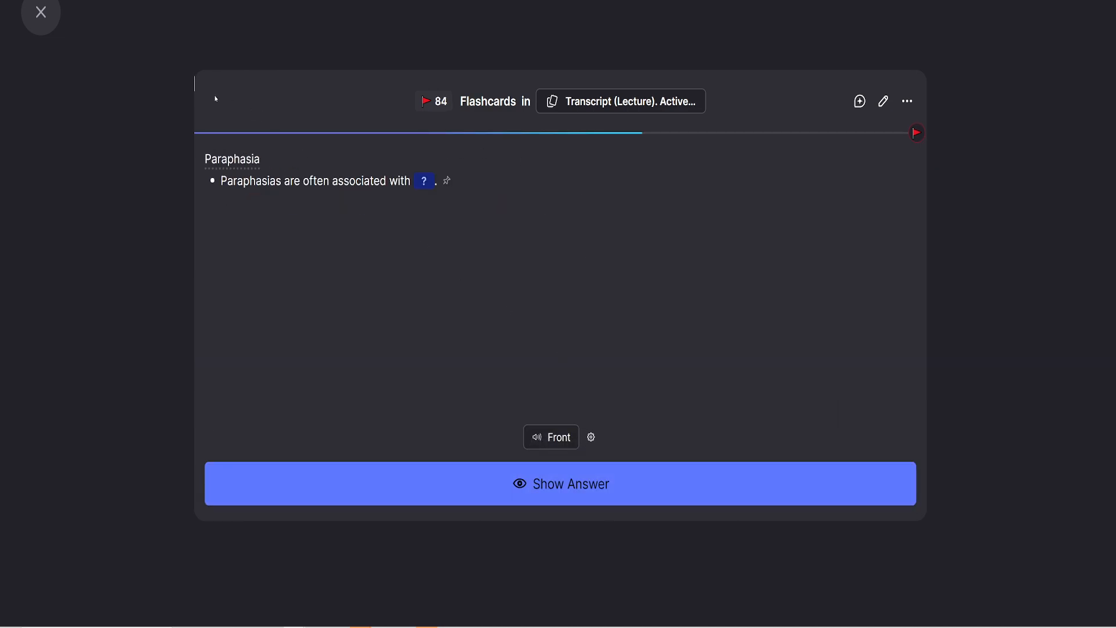
click(50, 22)
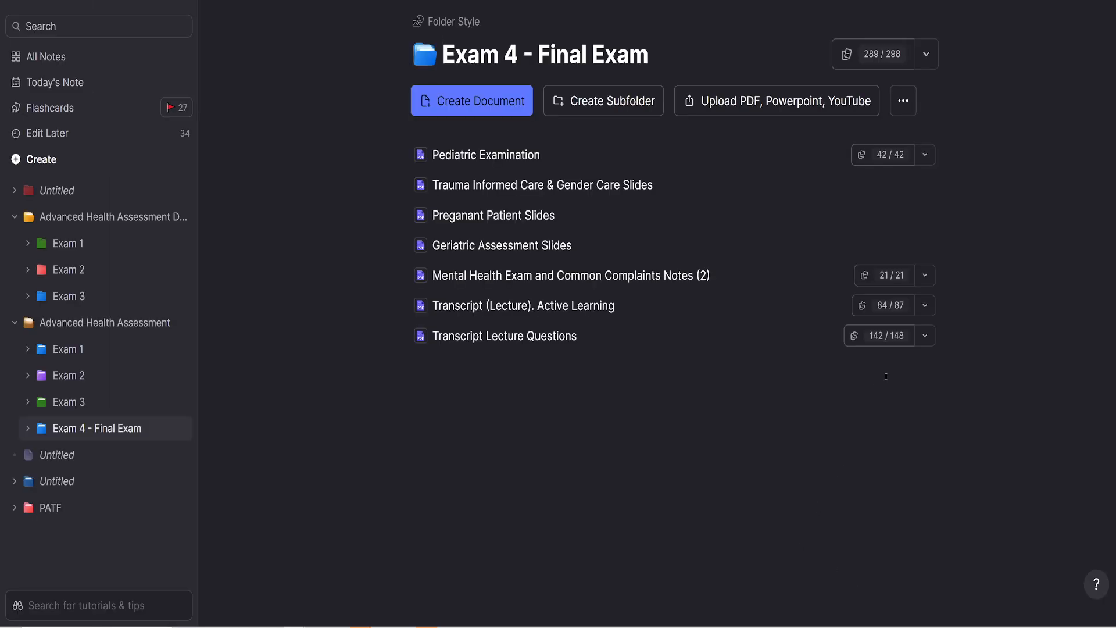
- Give Transcript (Lecture). Active Learning the Exam priority for only this document and set the exam date to April 23, 2025
click(925, 305)
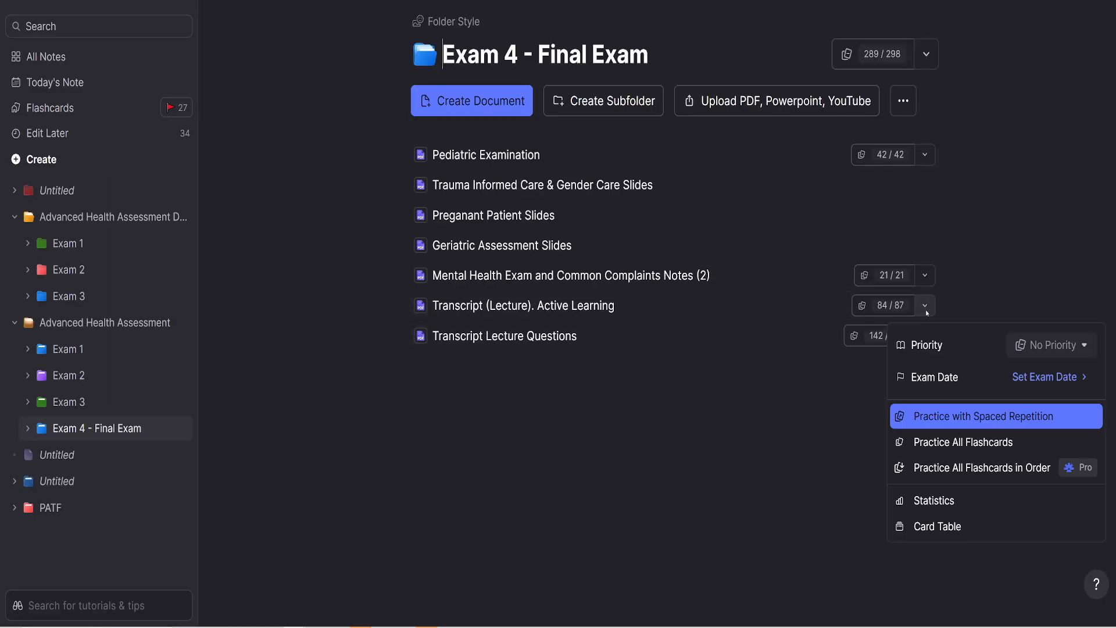
click(1076, 347)
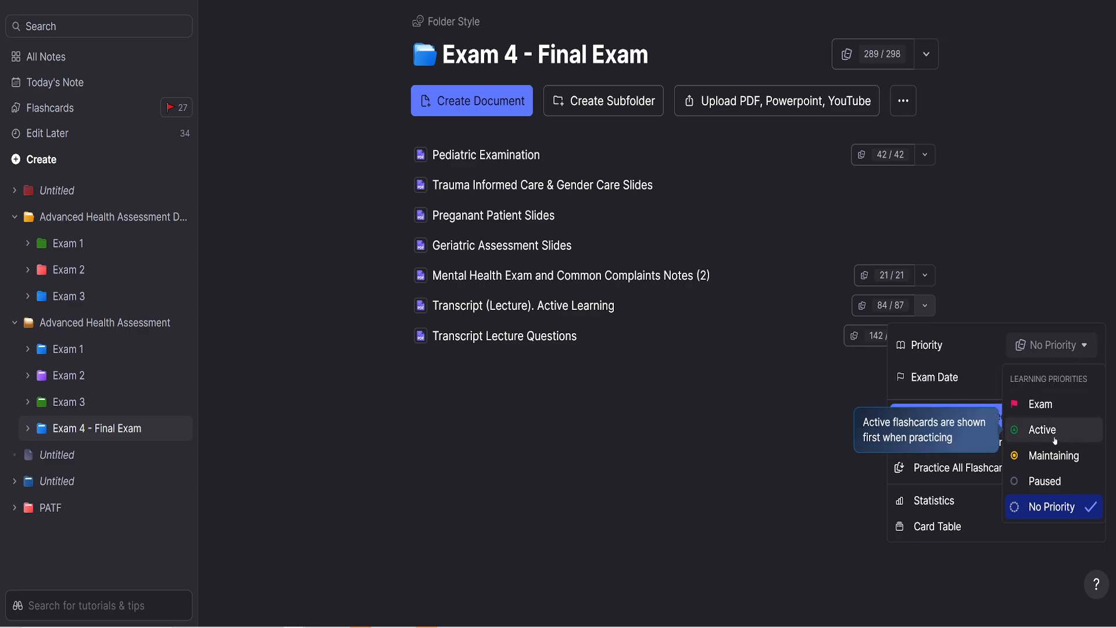
click(1053, 408)
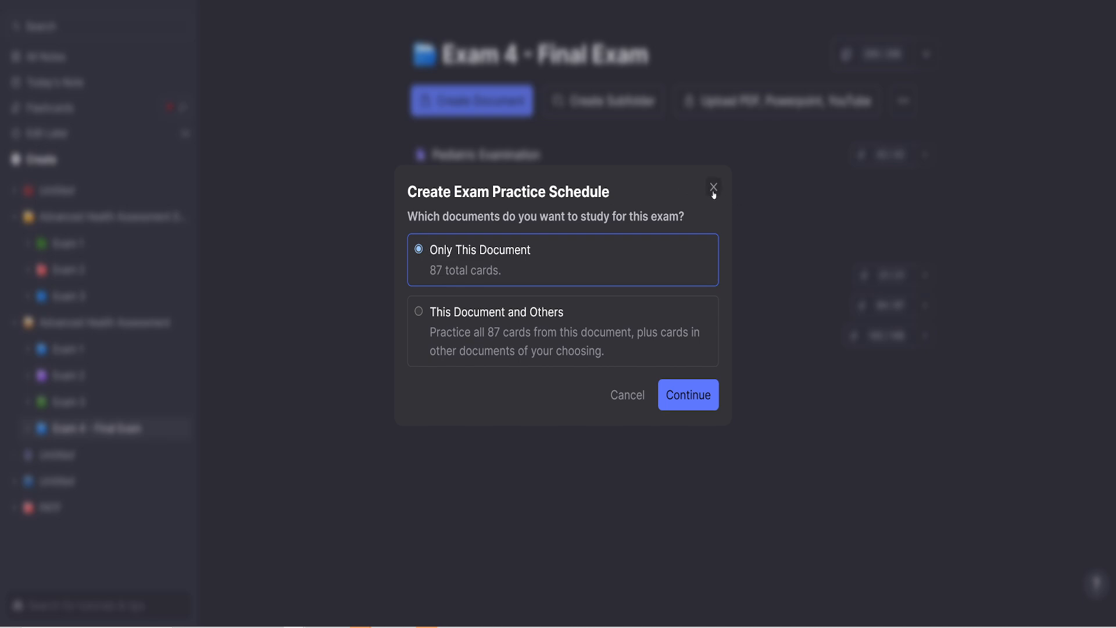
click(701, 407)
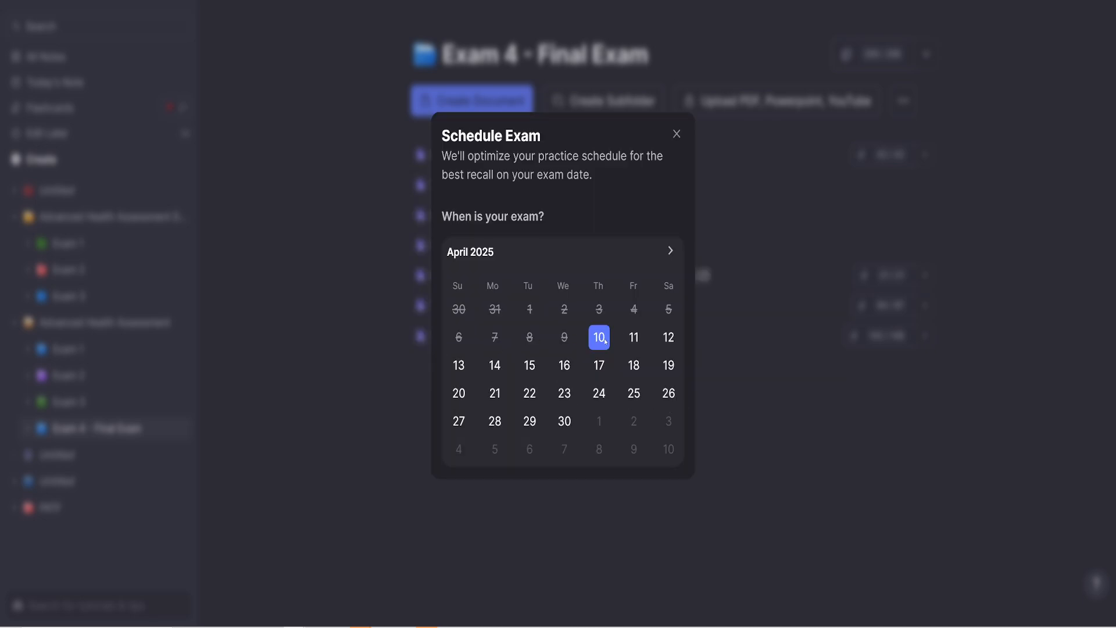
click(565, 393)
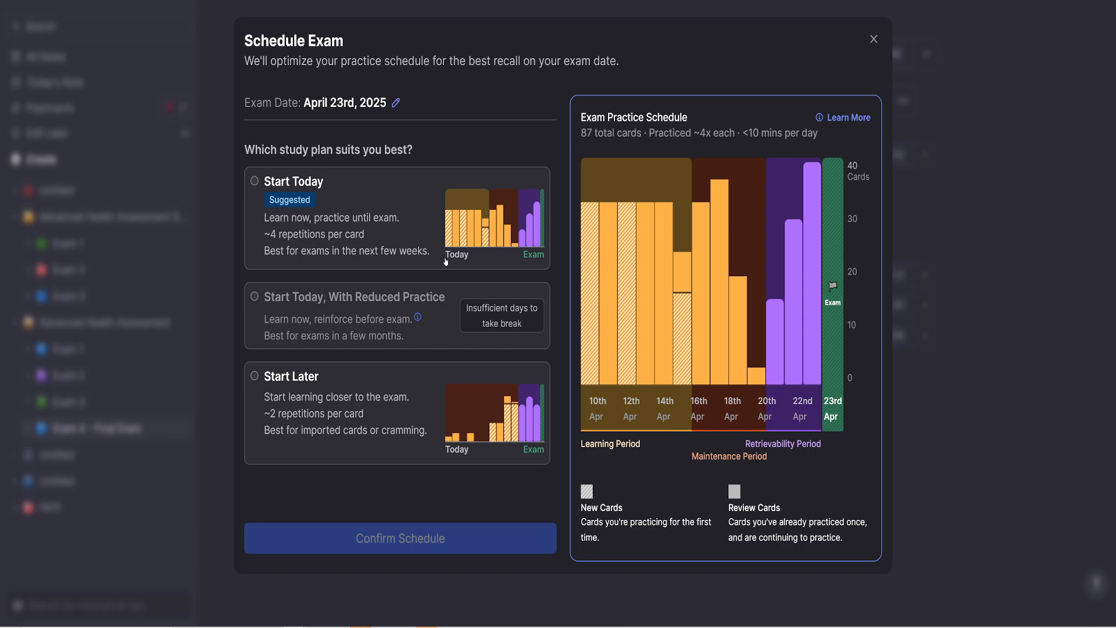
- Choose the Start Today study plan, confirm the exam practice schedule, and dismiss the mobile app reminder offer
click(356, 201)
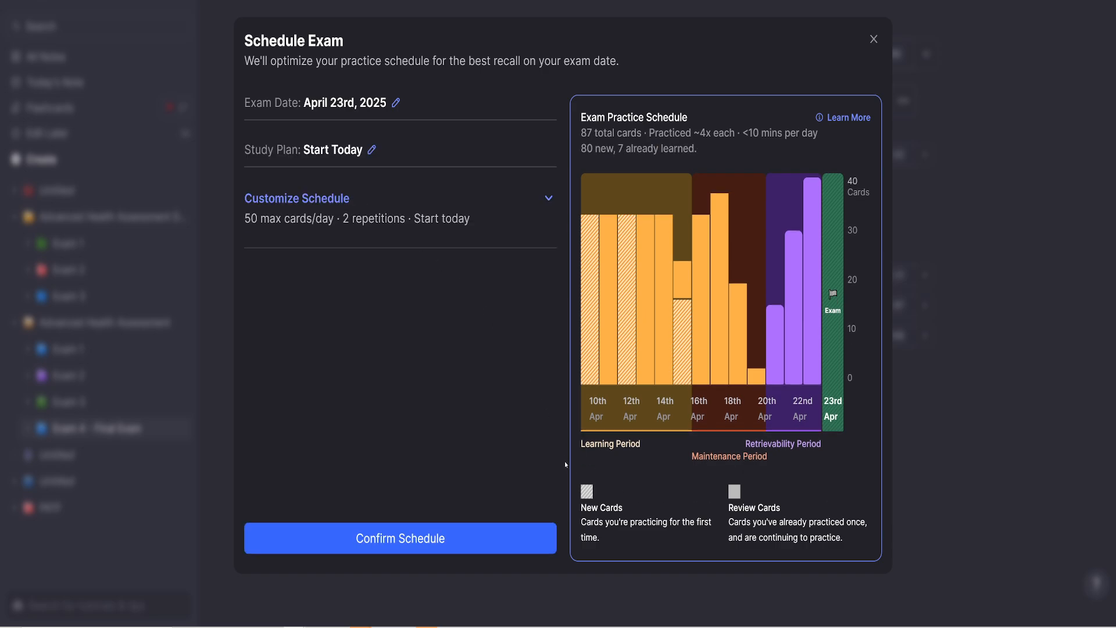
click(491, 534)
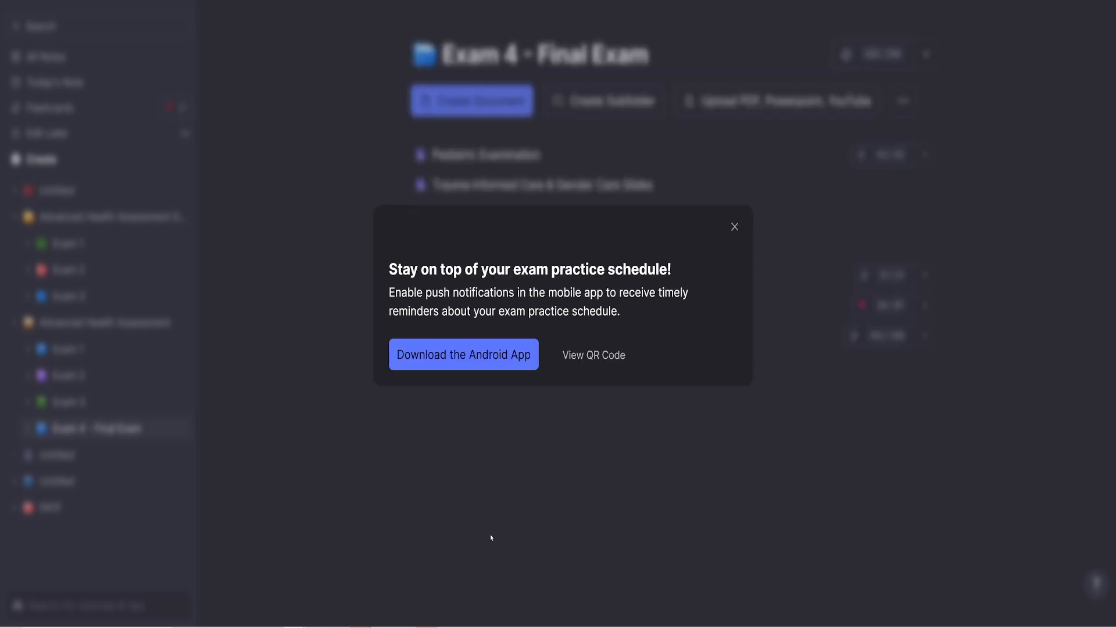
click(735, 136)
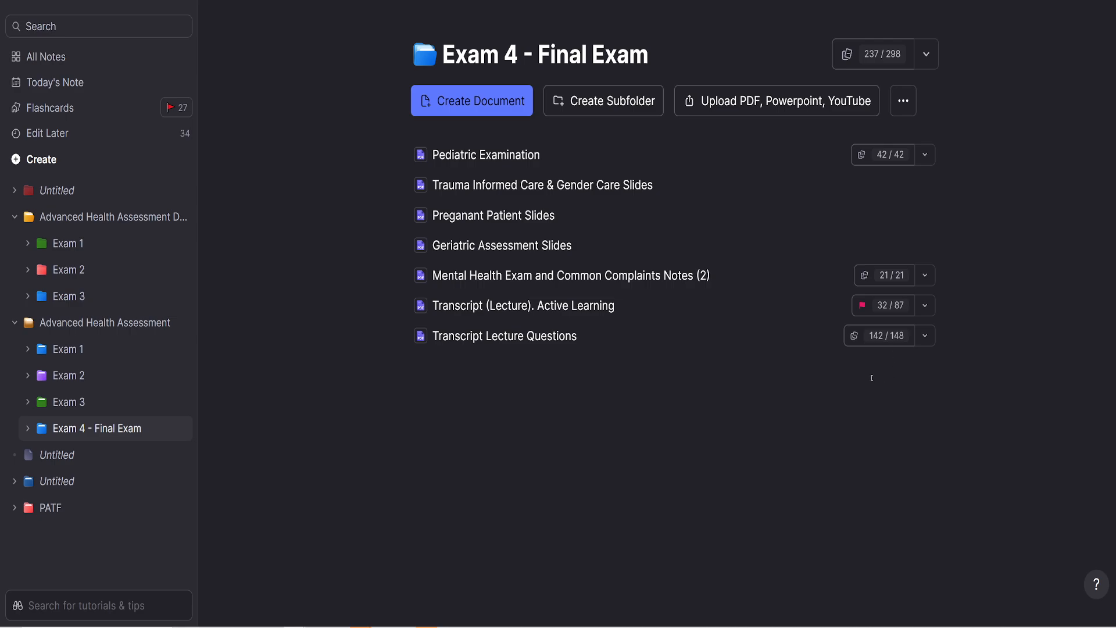
- Open the Transcript Lecture Questions document and go to the text at the start of page 6
click(572, 337)
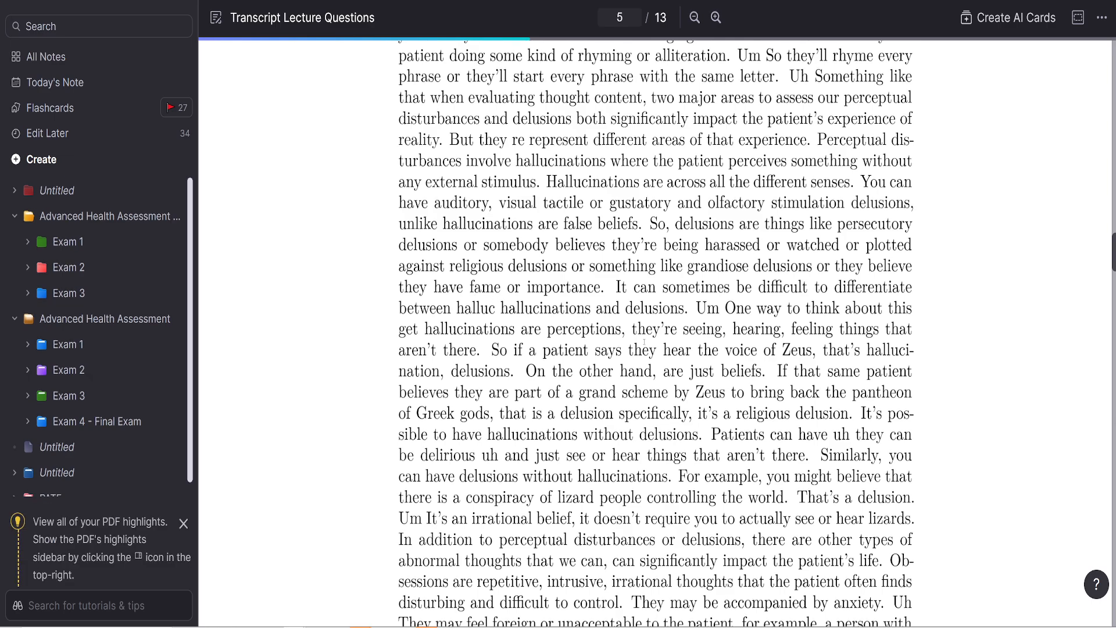
scroll(546, 442, down, 3)
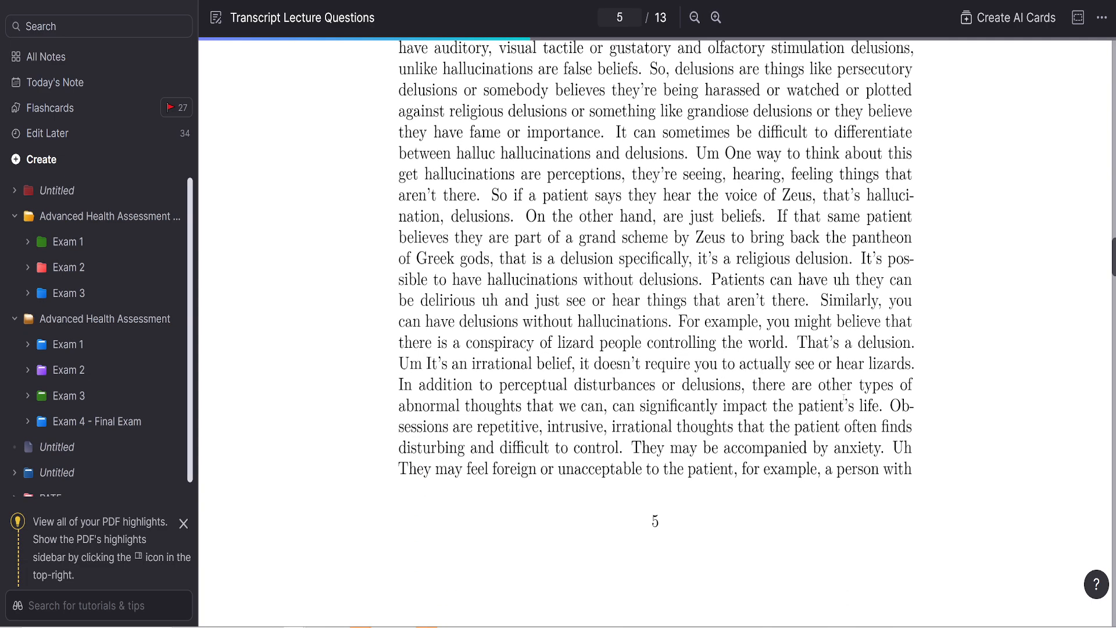
scroll(844, 398, down, 1)
scroll(893, 358, down, 10)
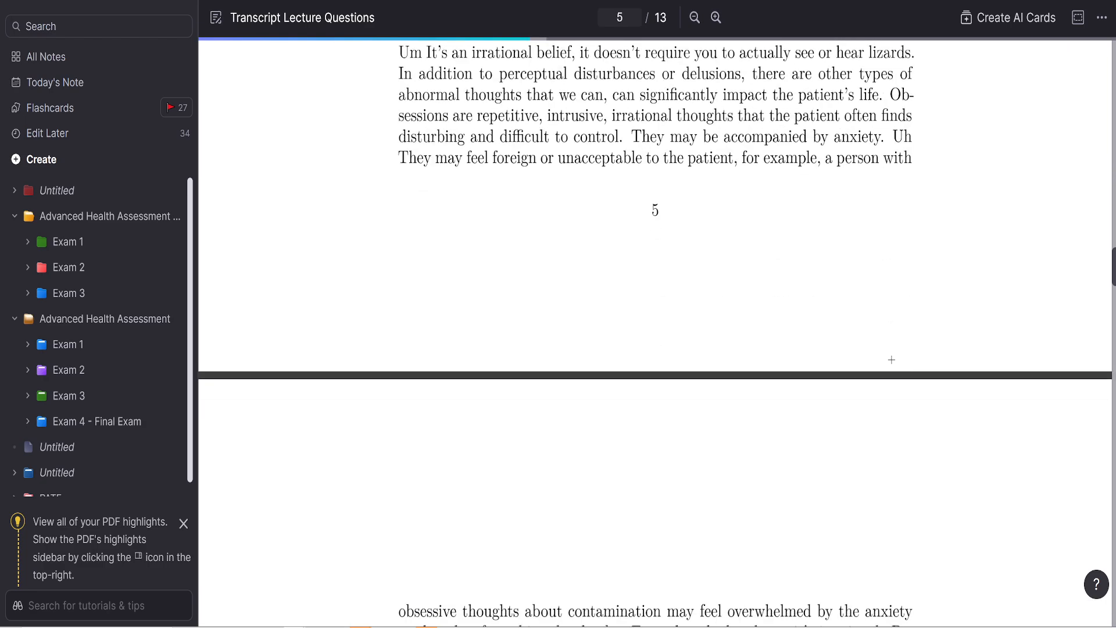
scroll(655, 372, down, 4)
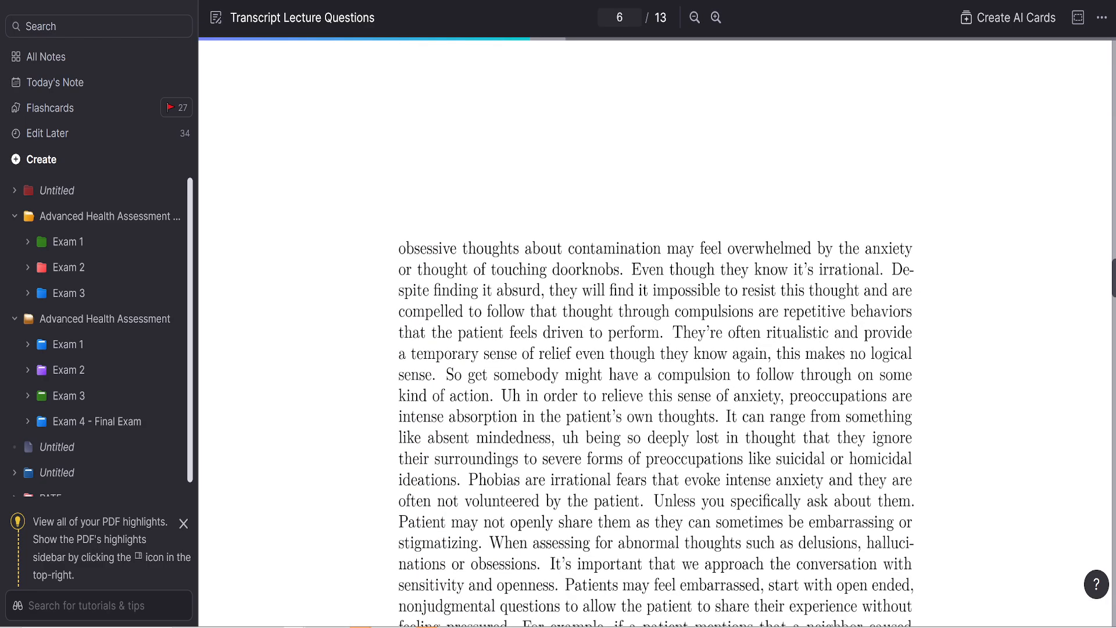
- Select the page 6 passage from "Phobias are irrational fears" through "we want to be tactful."
drag(466, 375, 679, 439)
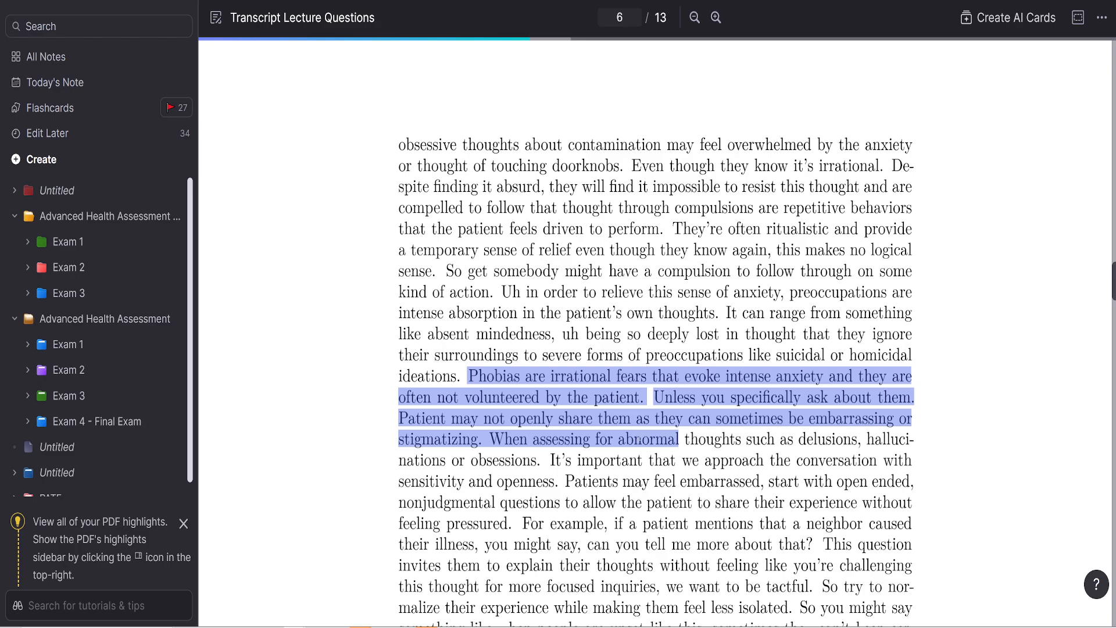
drag(639, 440, 562, 347)
scroll(638, 440, down, 2)
scroll(642, 440, down, 1)
drag(560, 326, 812, 379)
scroll(785, 368, down, 1)
scroll(777, 381, down, 1)
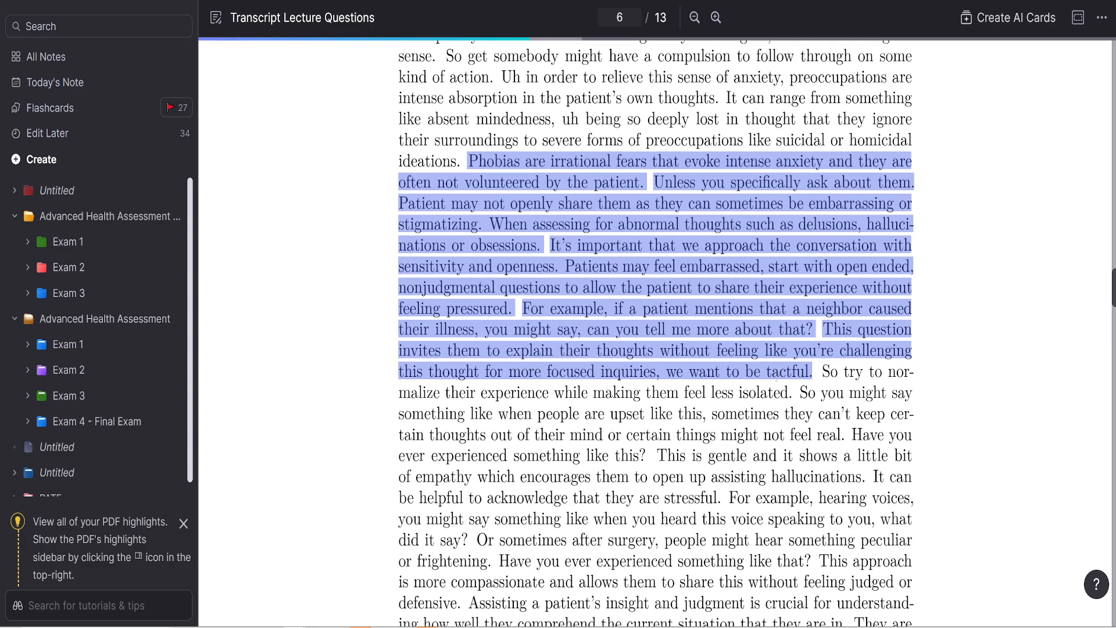
- Extend the text selection through "They are distinctly different but related cognitive functions."
scroll(777, 381, down, 1)
drag(777, 381, 870, 381)
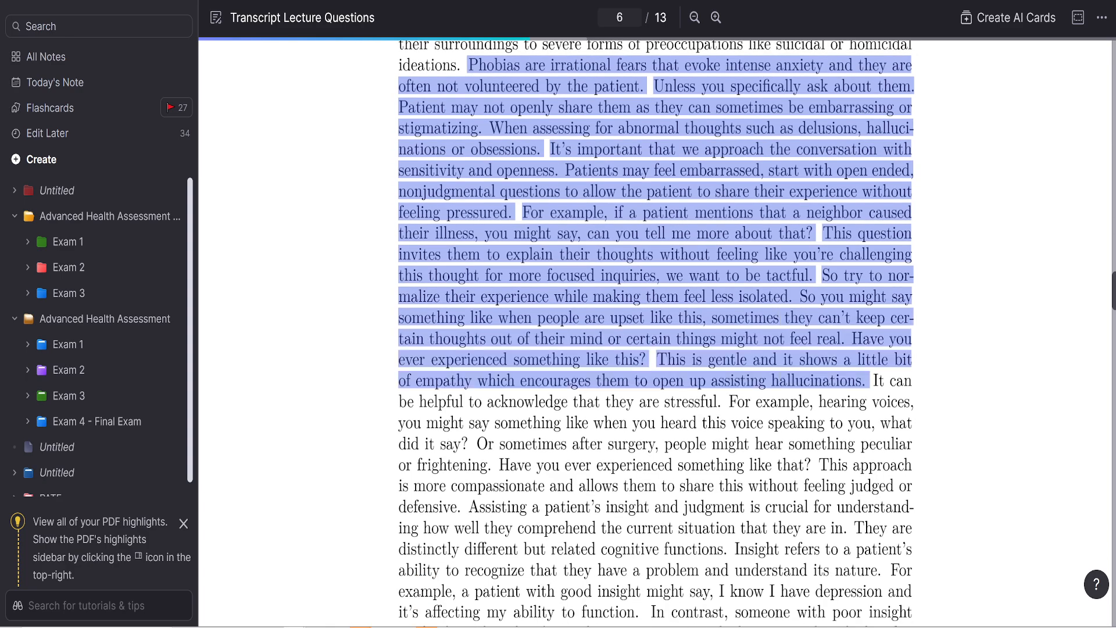
scroll(870, 381, down, 2)
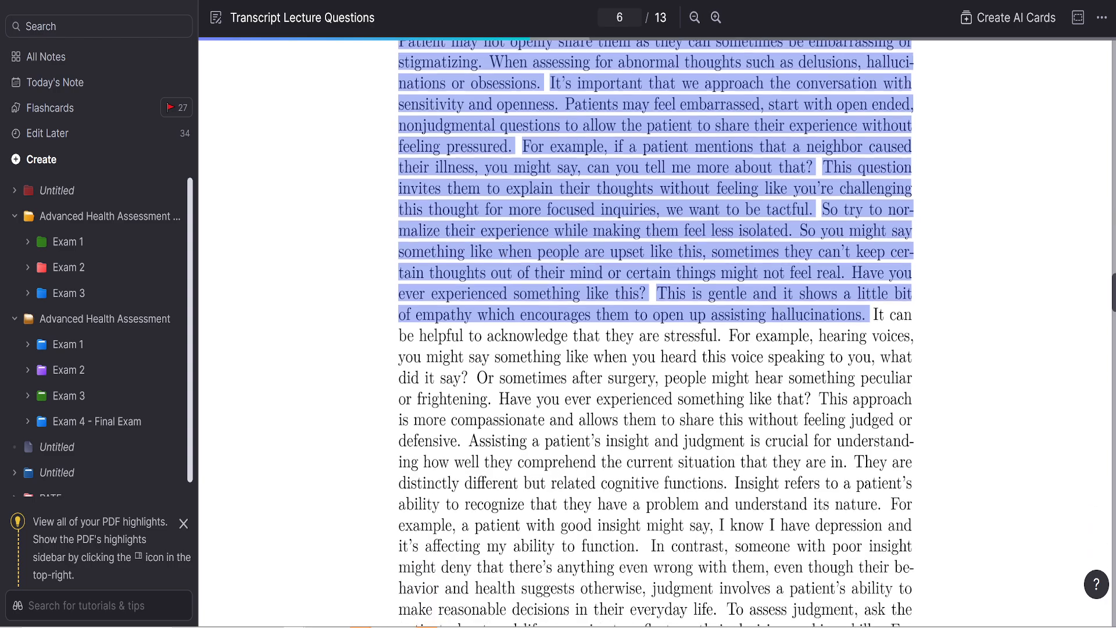
drag(870, 381, 465, 403)
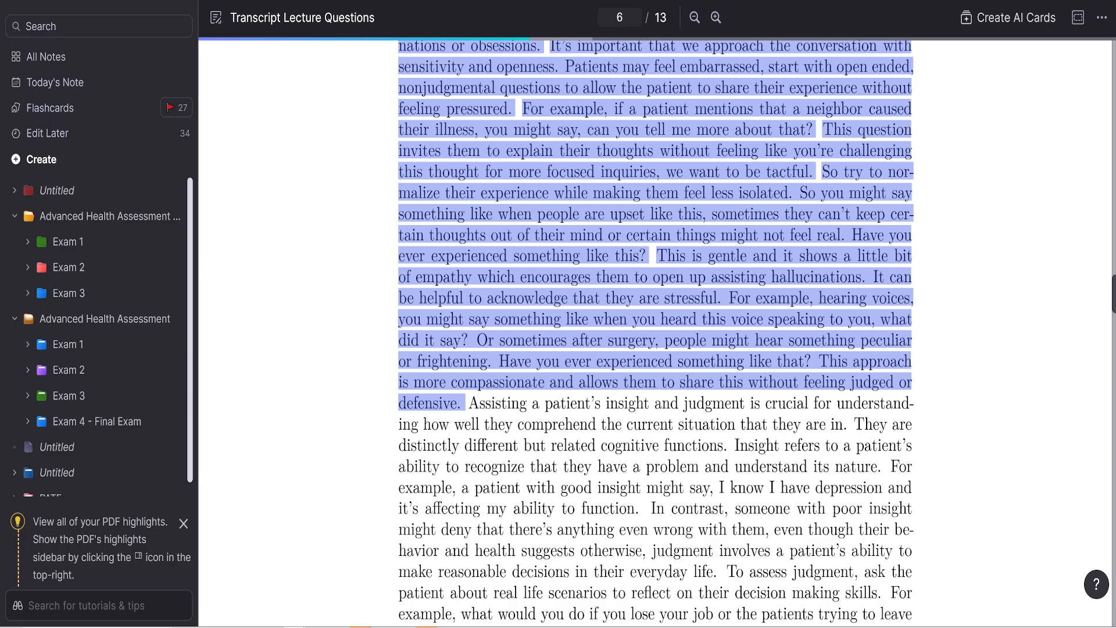
drag(465, 403, 730, 445)
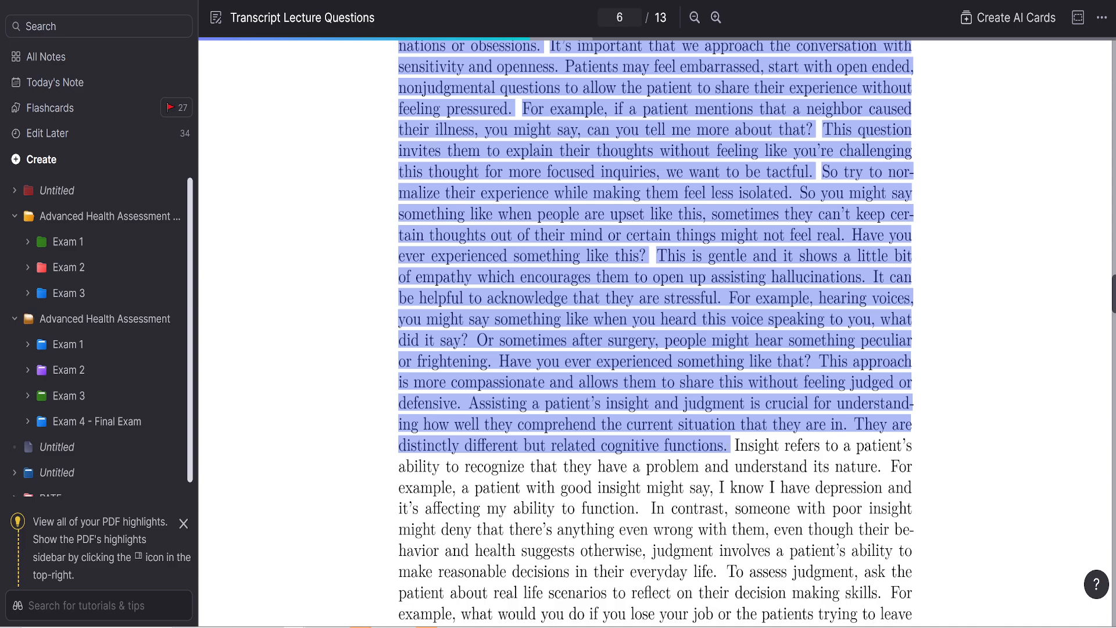
- Generate AI cards from the selected passage in Multiple-Choice Quiz format with the number of questions set to 20
click(531, 532)
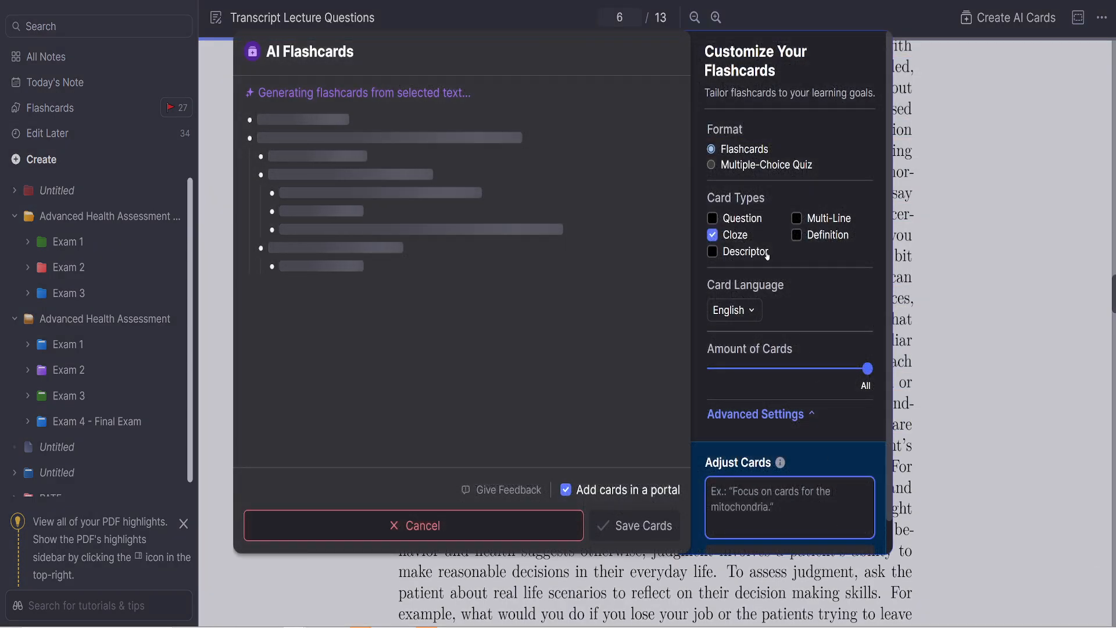
click(713, 167)
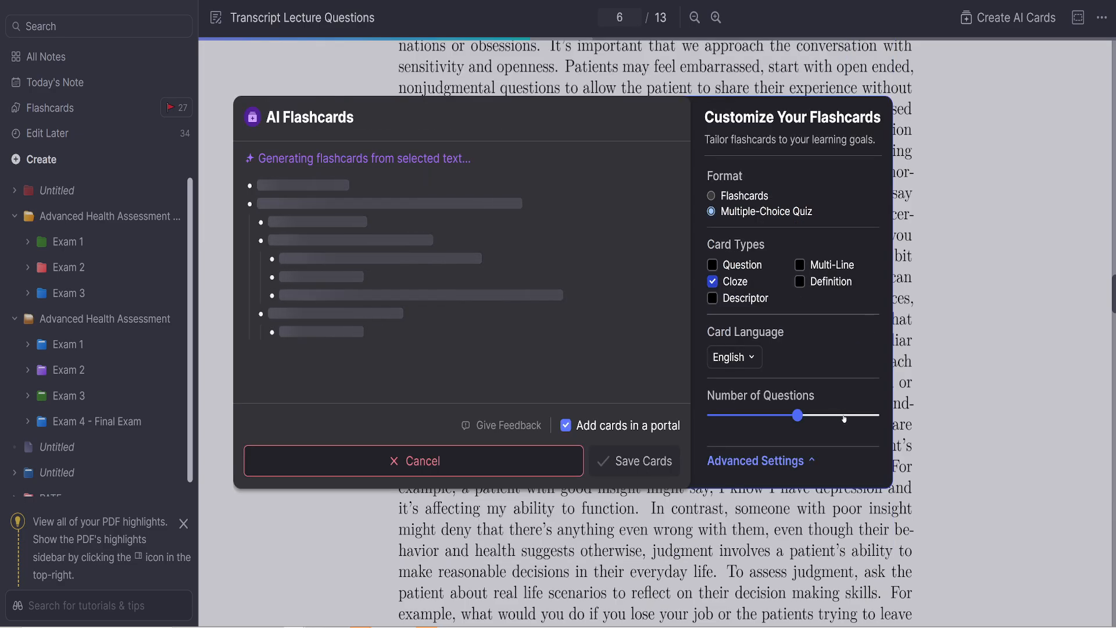
click(874, 416)
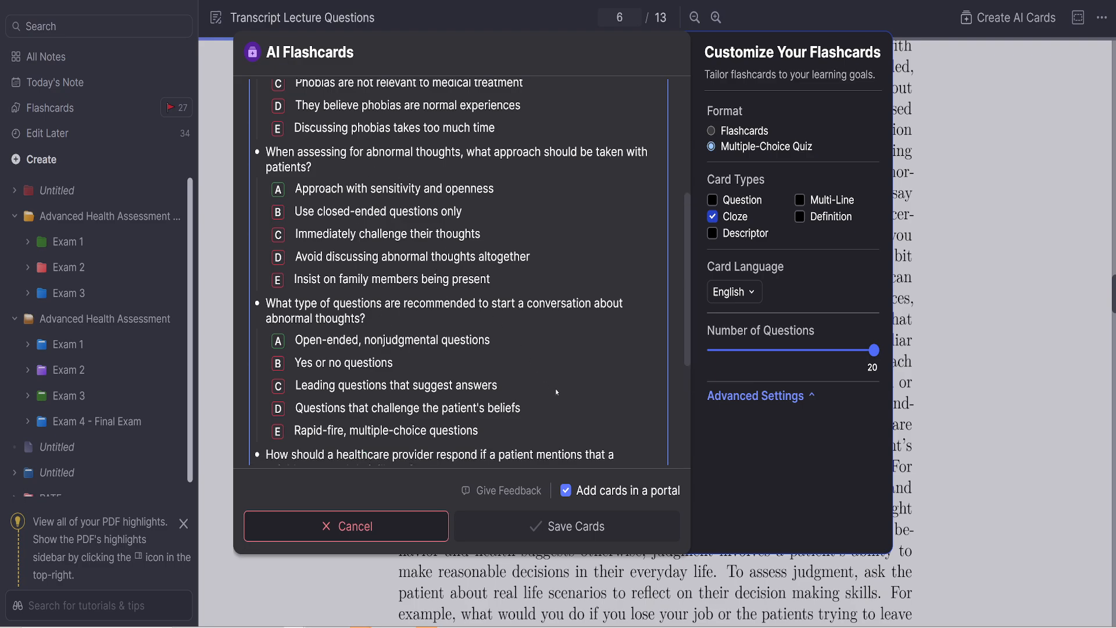
- Show the advanced generation settings and review the generated multiple-choice questions through to the end of the list
click(810, 397)
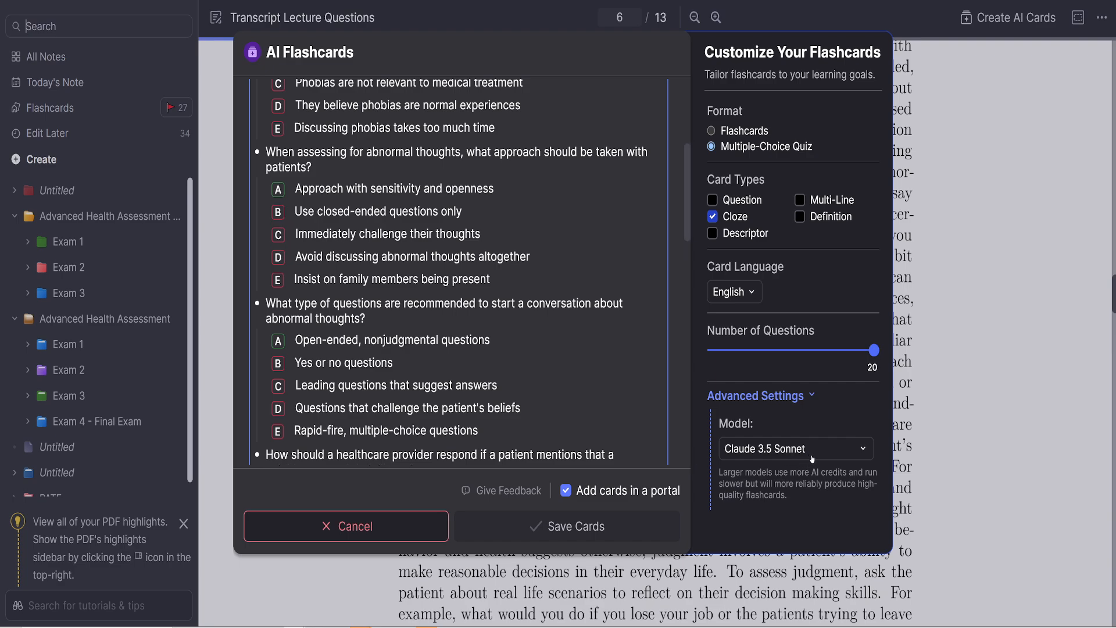
drag(689, 226, 697, 493)
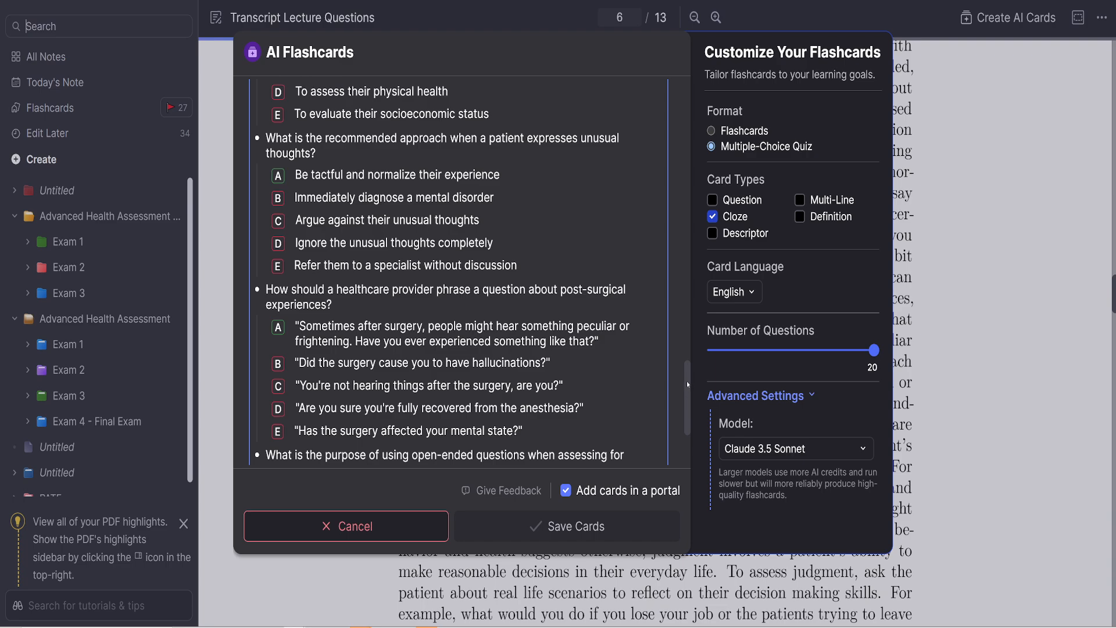
drag(686, 381, 687, 438)
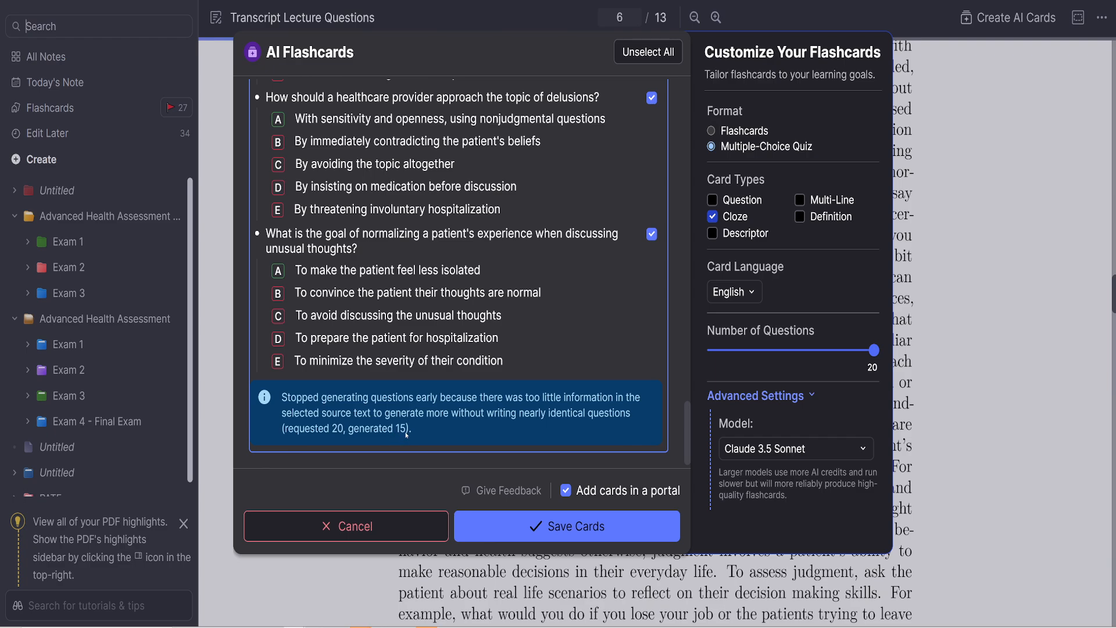
- Regenerate the quiz with the GPT-4o-mini model, review its questions and dismiss the larger-model suggestion
click(782, 450)
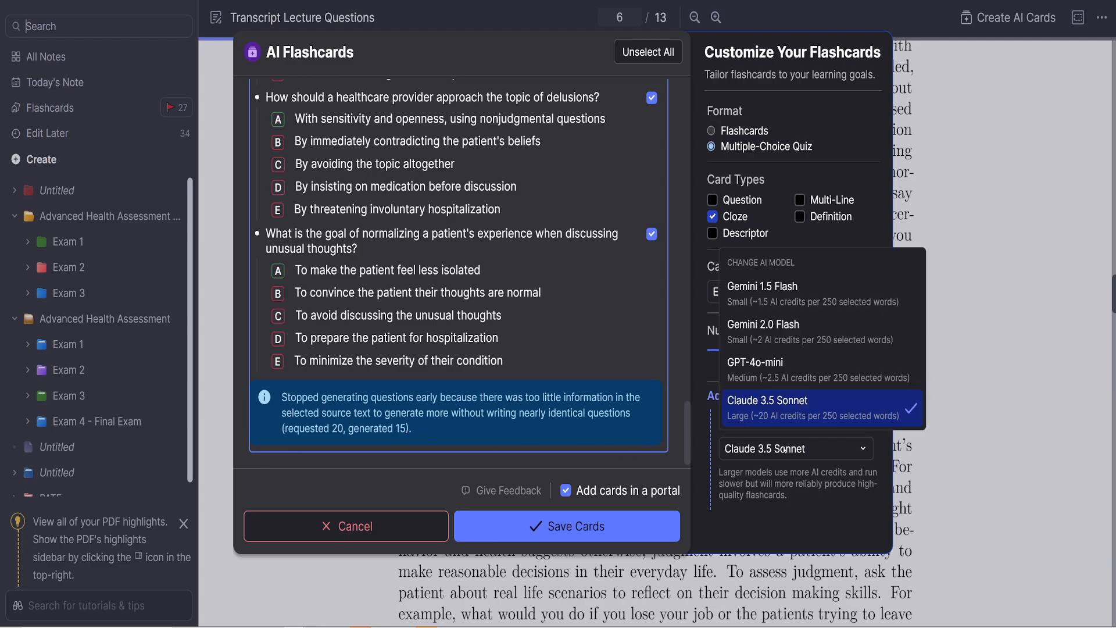
click(782, 370)
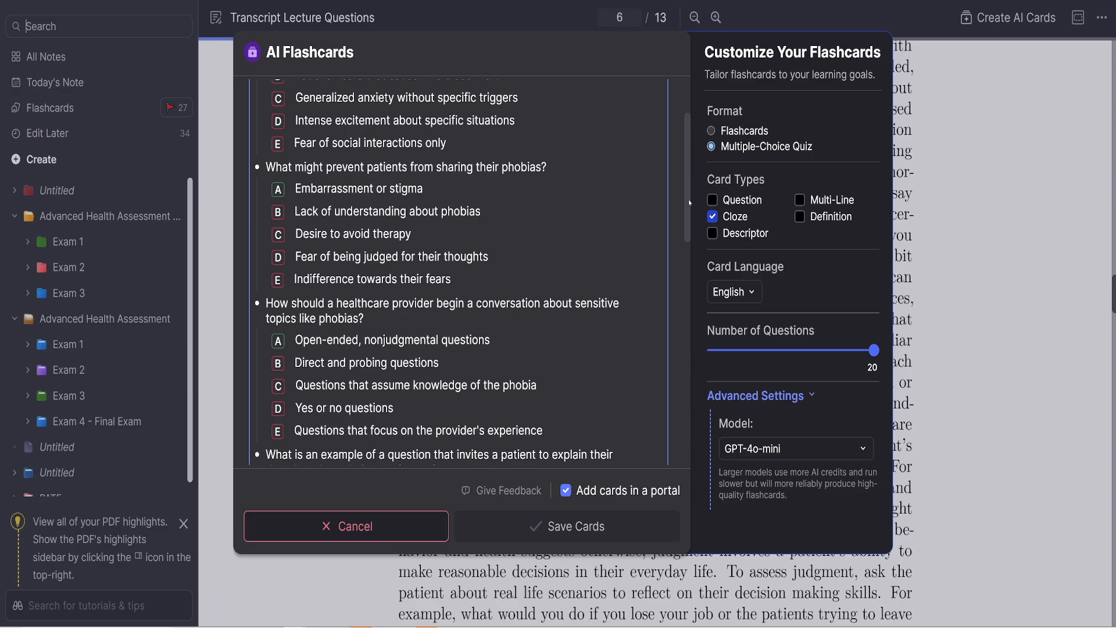
drag(689, 182, 666, 454)
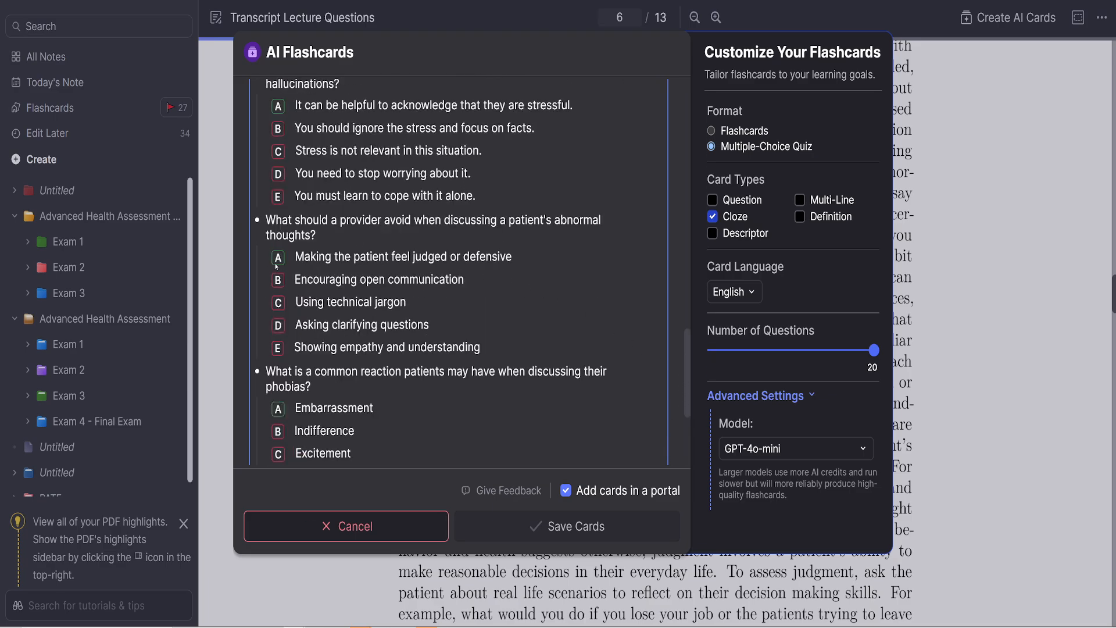
drag(685, 334, 681, 397)
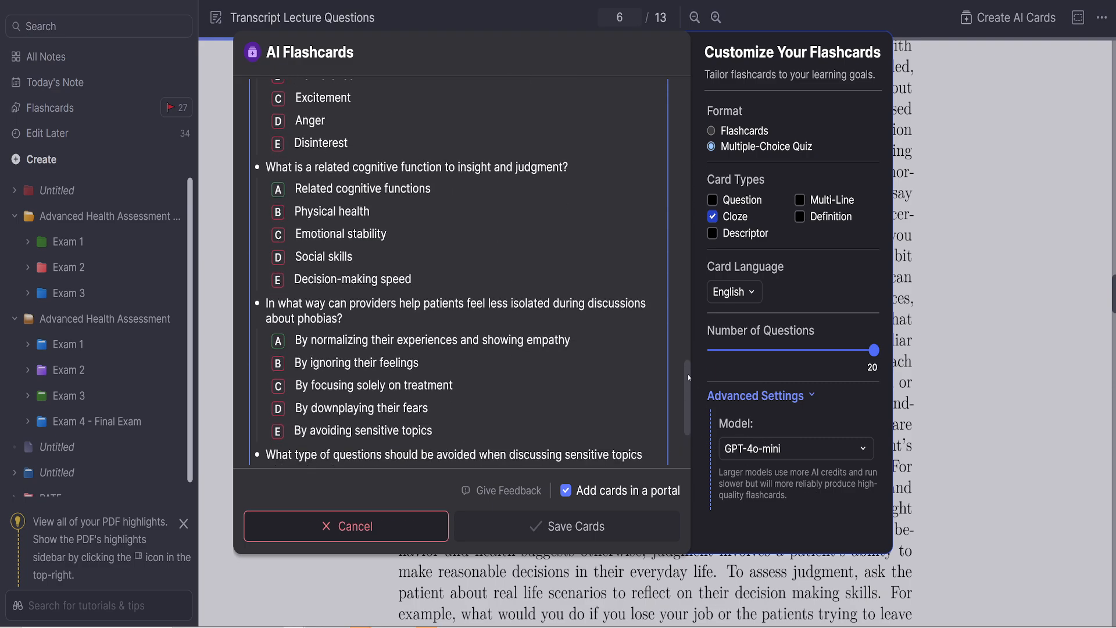
drag(689, 412, 688, 439)
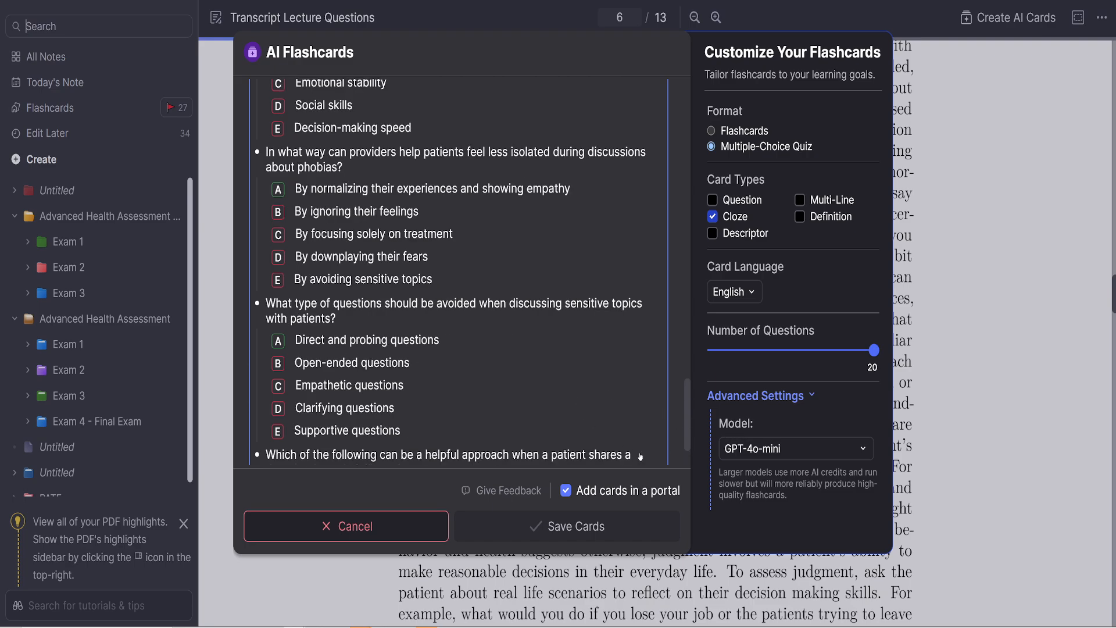
drag(684, 386, 693, 444)
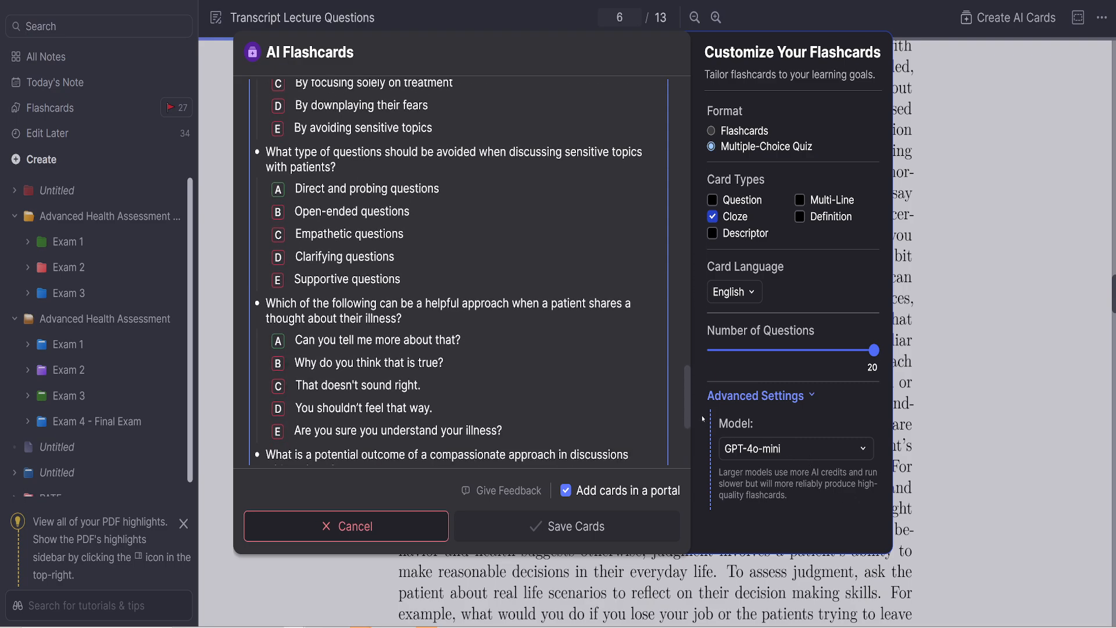
drag(687, 382, 692, 465)
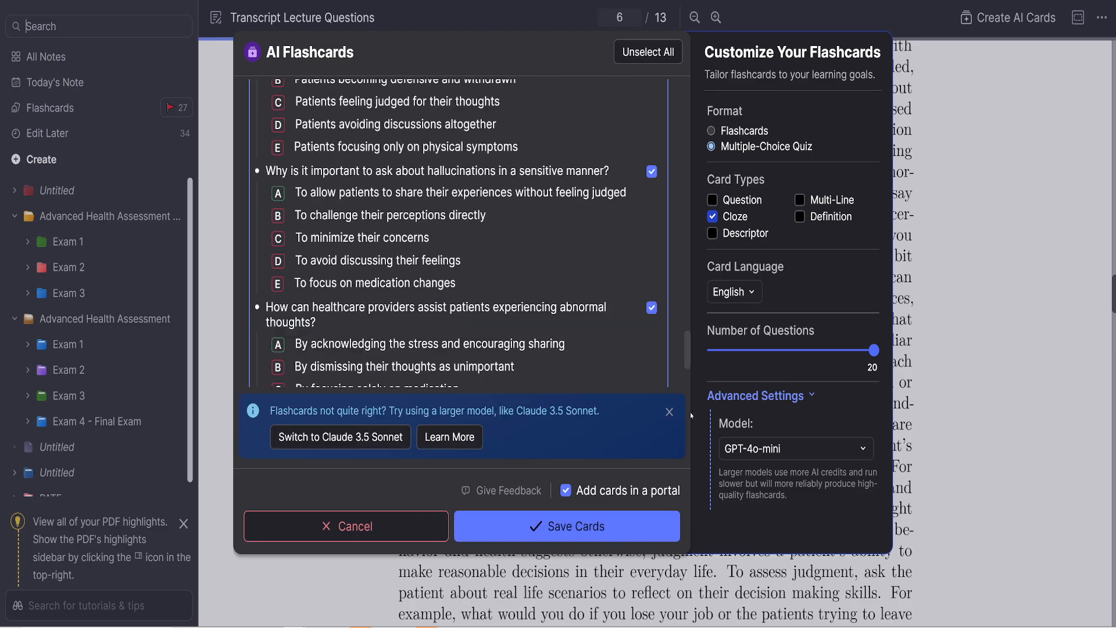
click(669, 412)
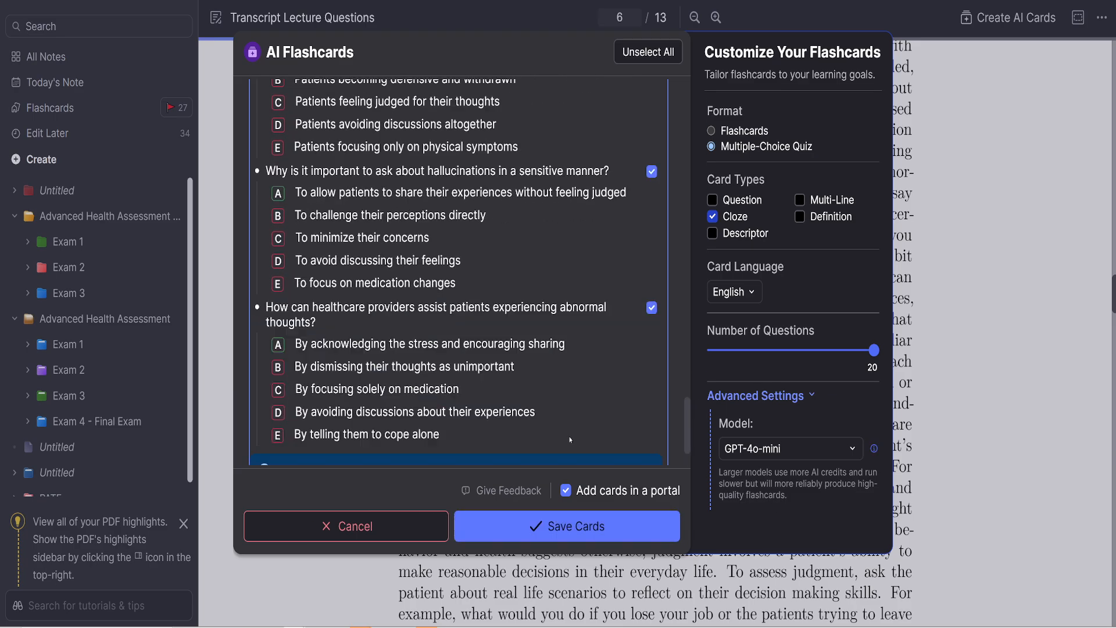
- Set the AI model to Claude 3.5 Sonnet, check the question list and save the cards in a portal
click(772, 451)
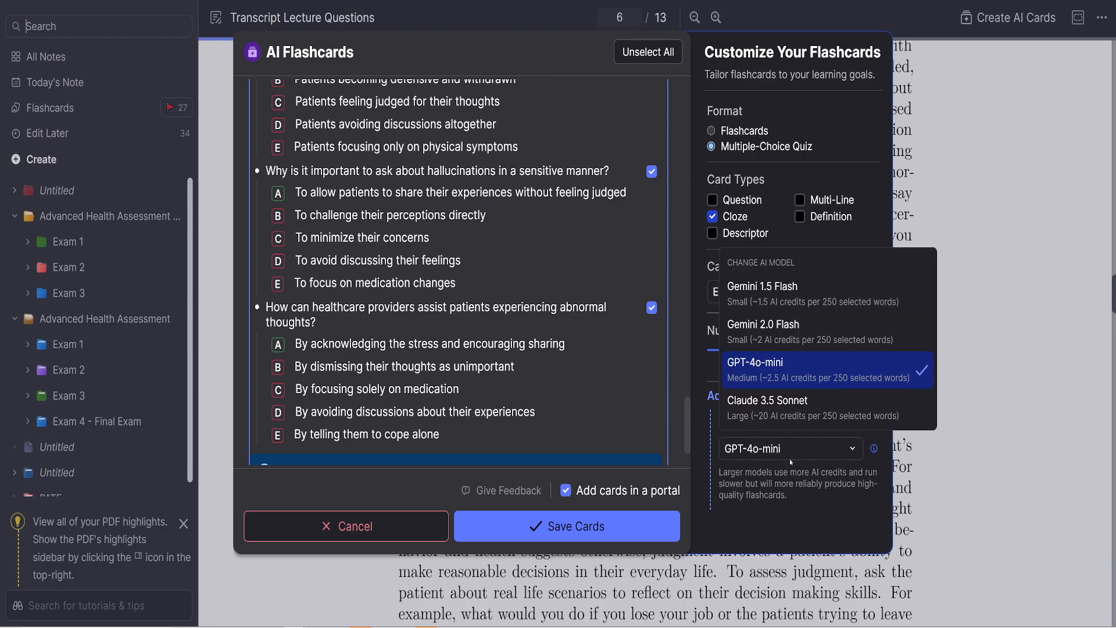
click(786, 415)
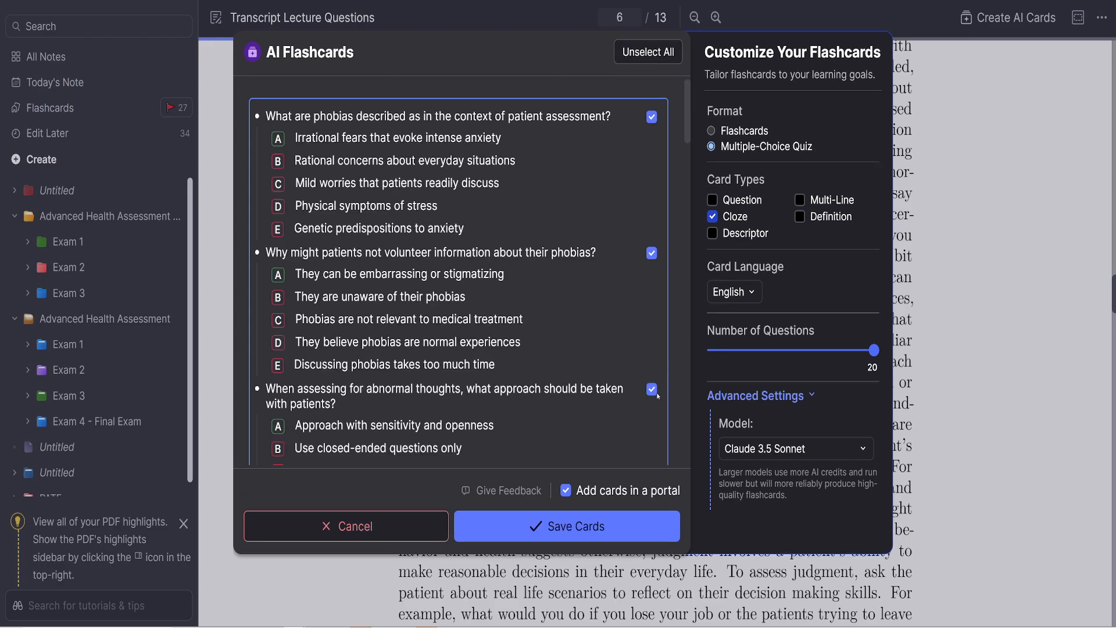
scroll(682, 261, down, 7)
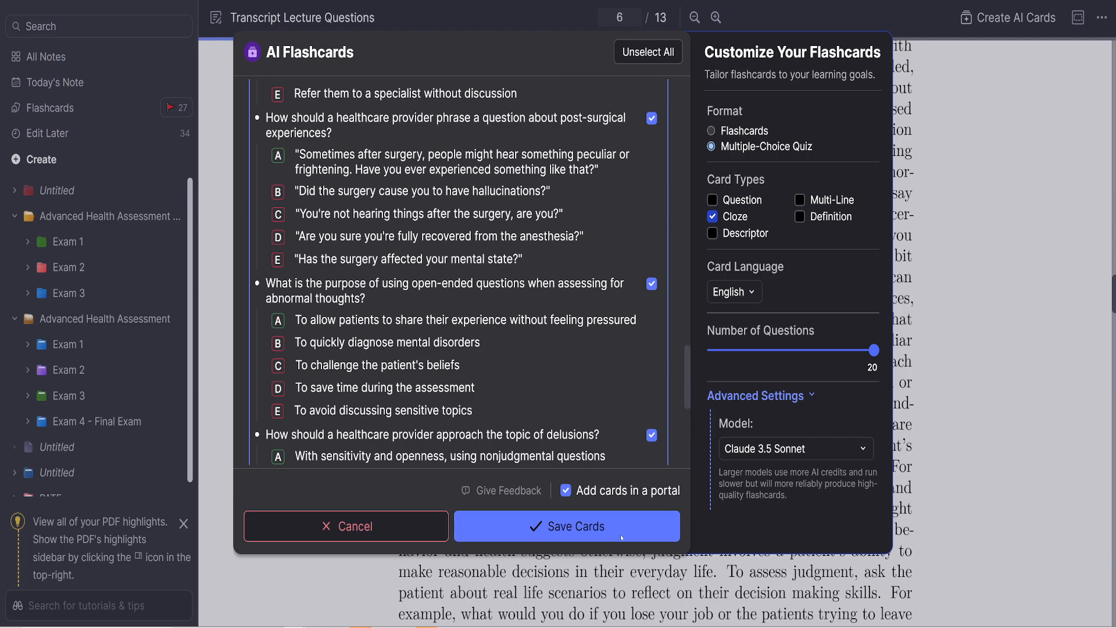
click(601, 535)
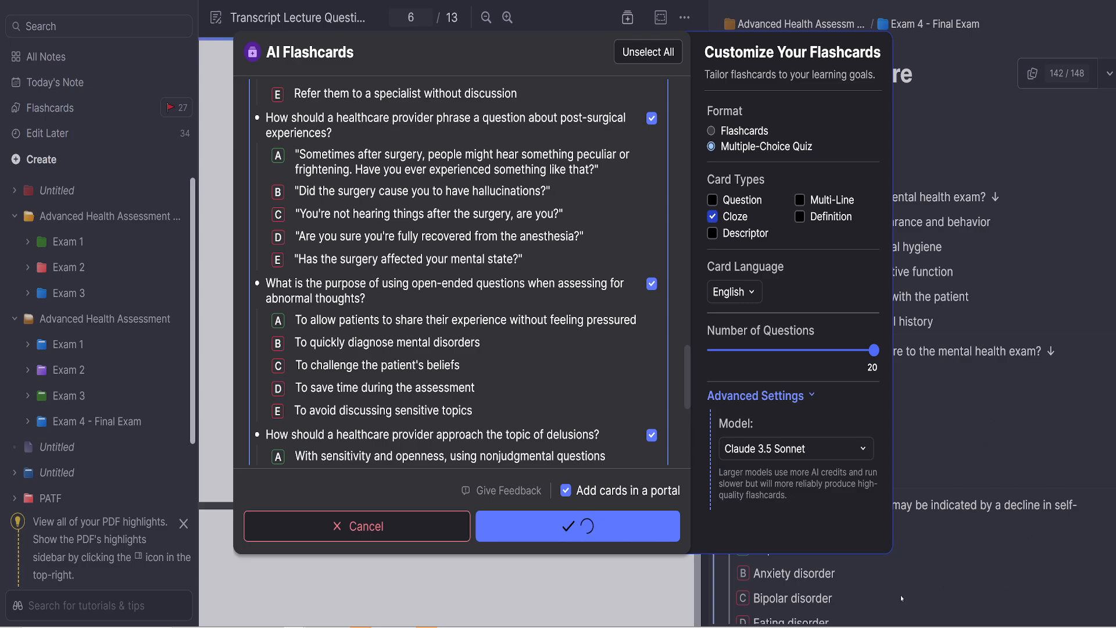
- Look through the saved multiple-choice questions and answer options in the notes beside the transcript
scroll(921, 466, down, 20)
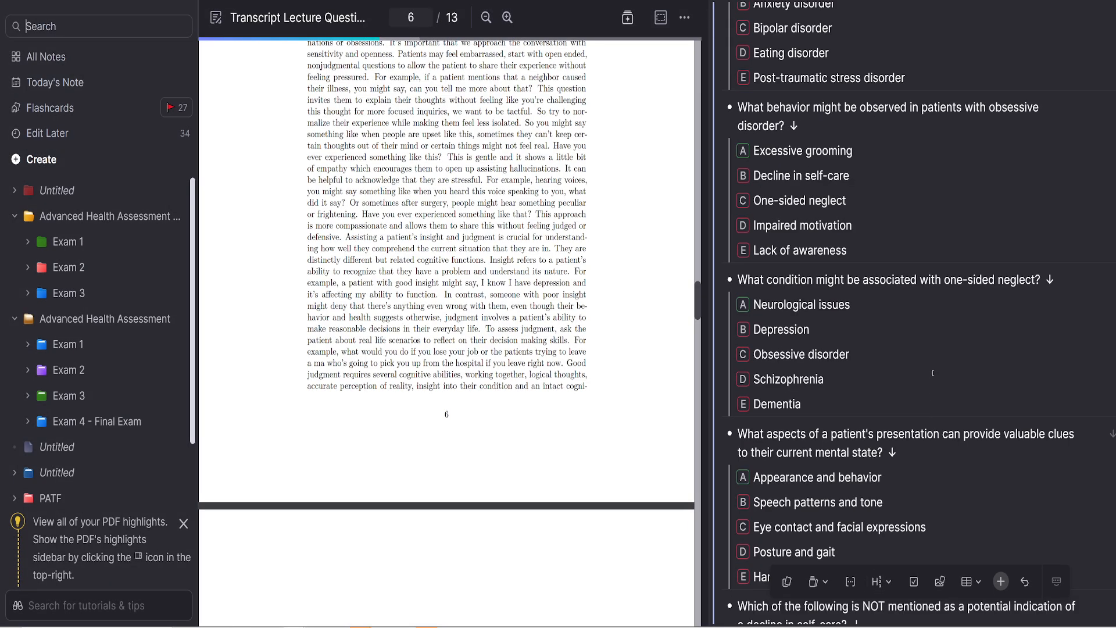
scroll(933, 389, down, 20)
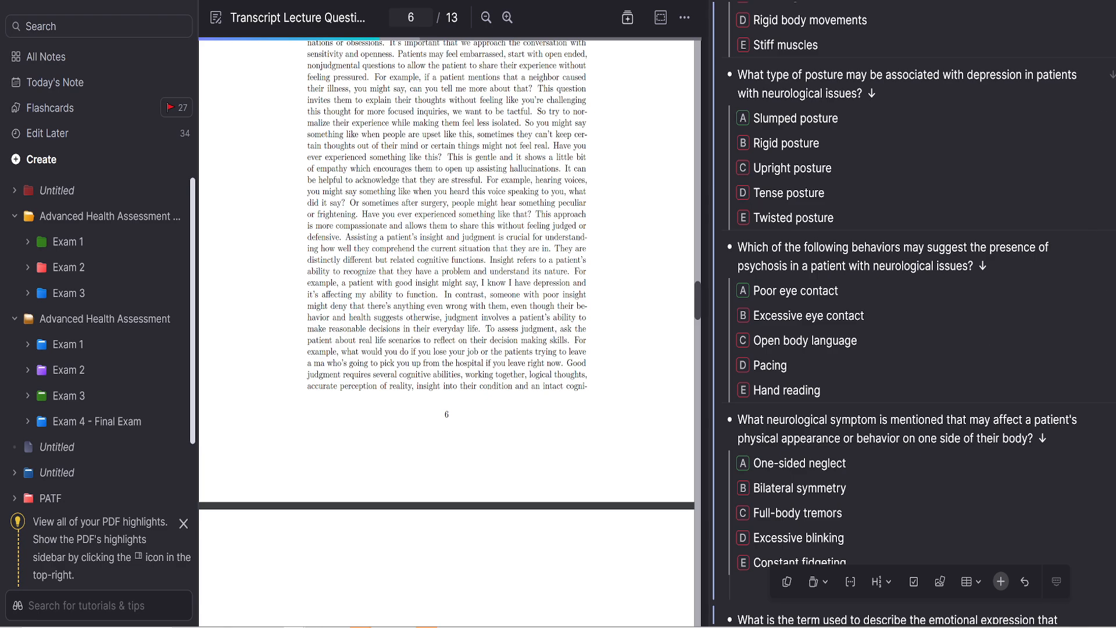
scroll(980, 395, down, 15)
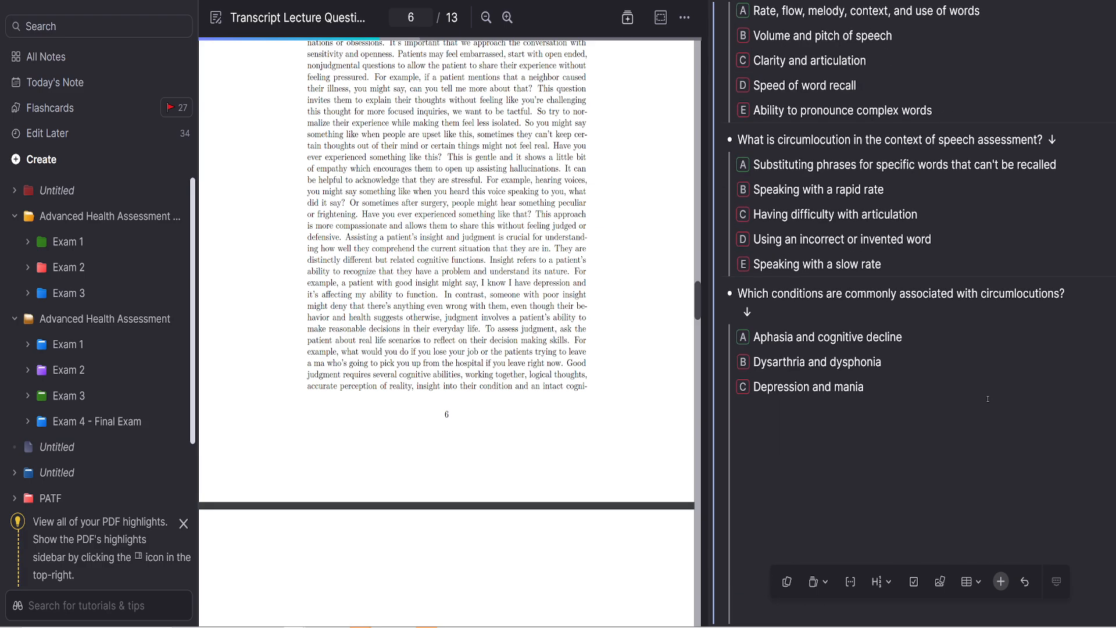
scroll(1076, 170, down, 3)
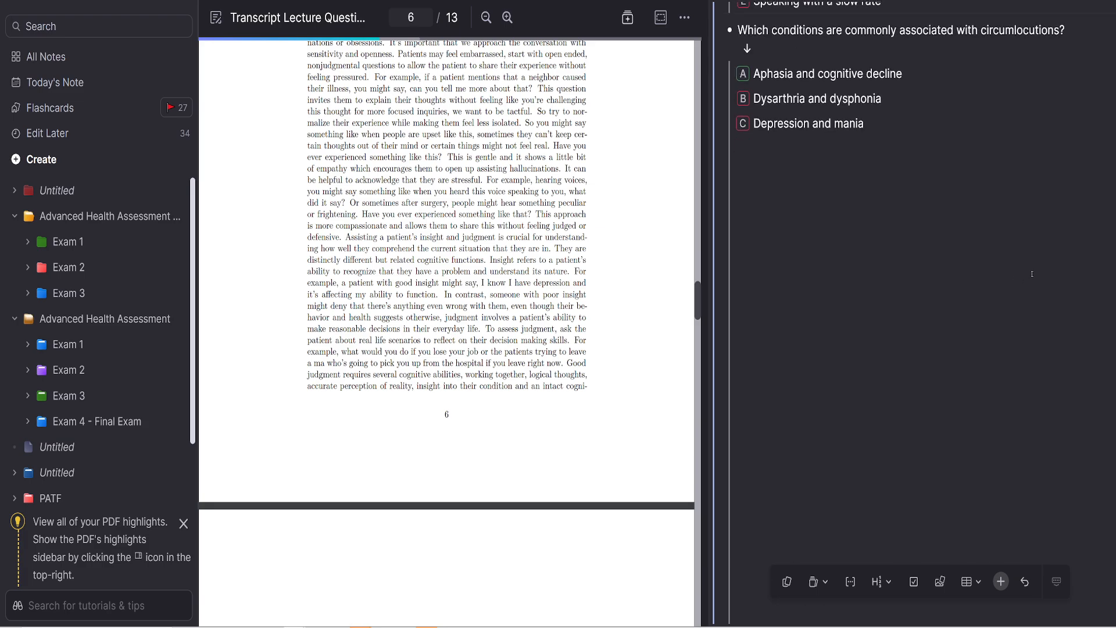
scroll(1015, 266, down, 10)
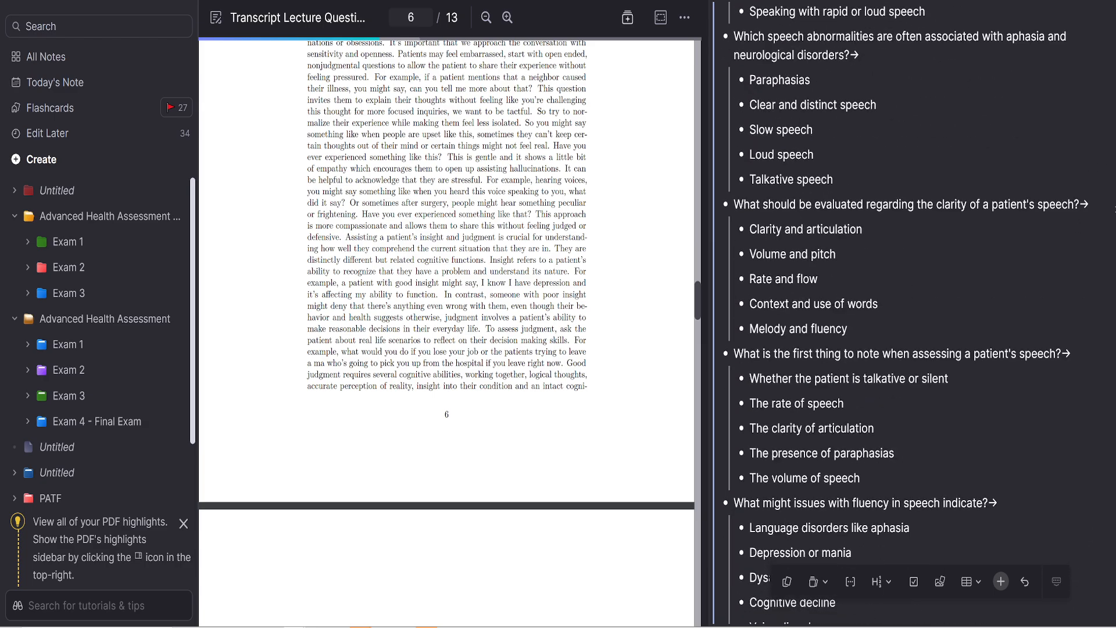
scroll(1050, 290, down, 2)
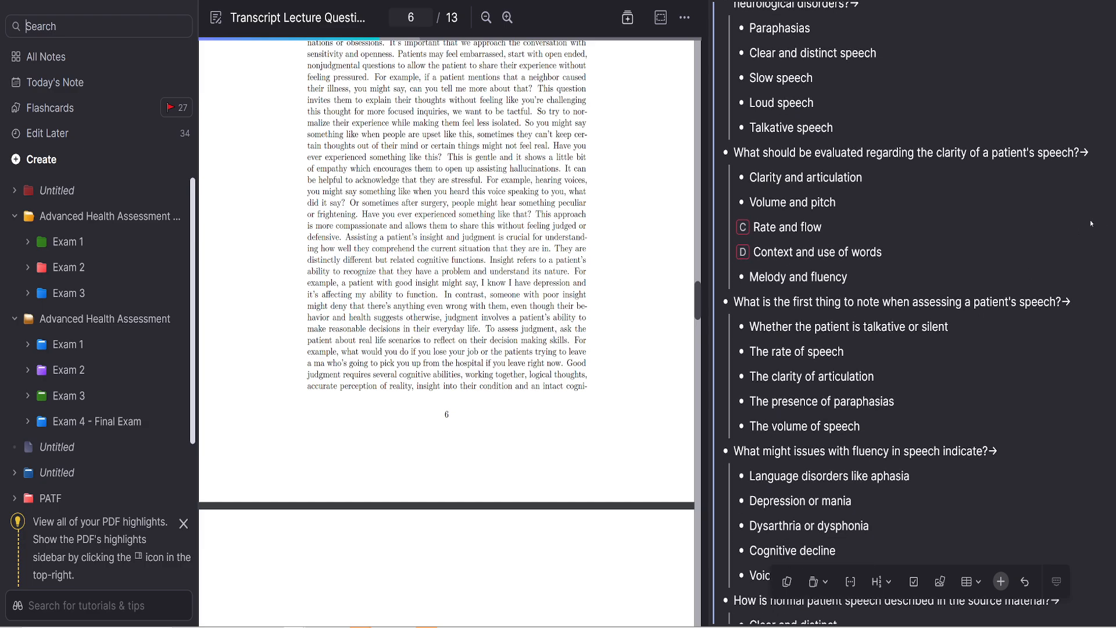
scroll(1024, 292, down, 18)
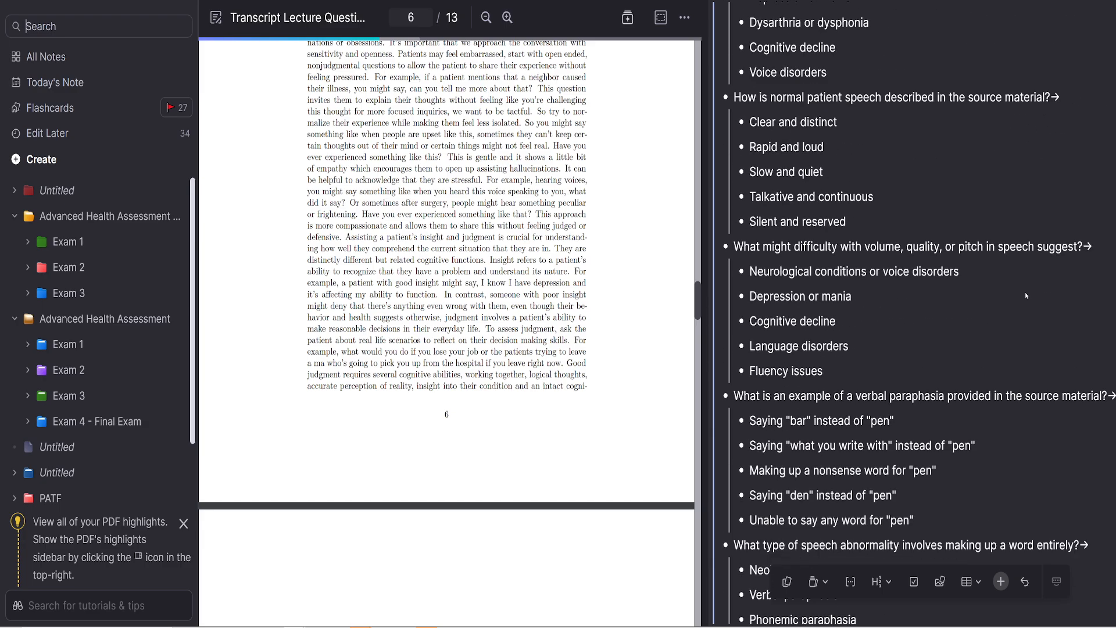
scroll(939, 390, down, 5)
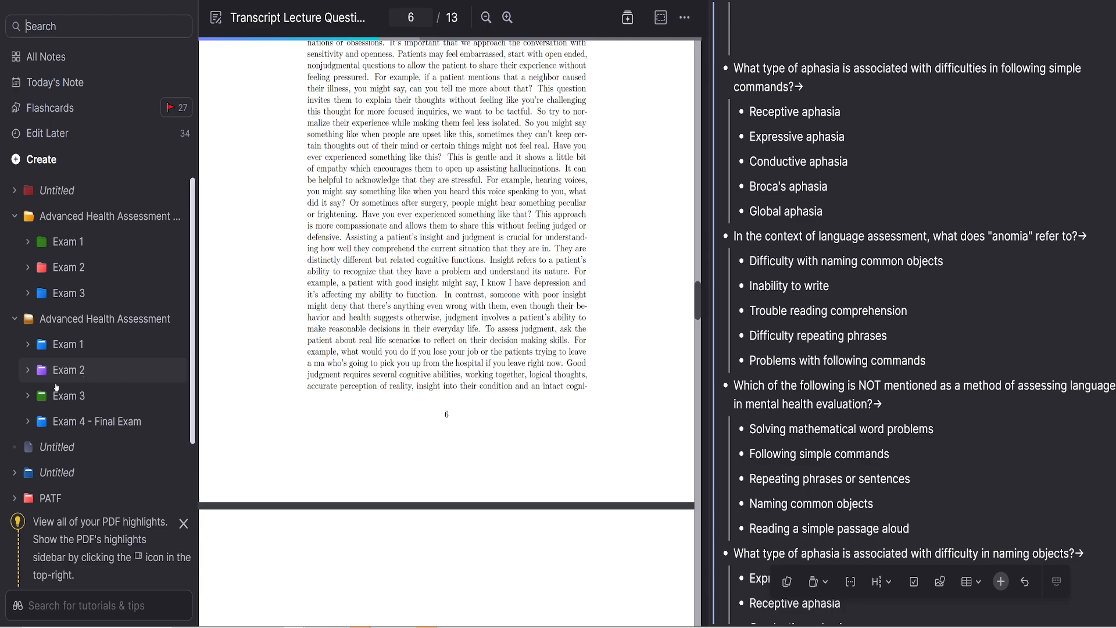
scroll(816, 277, up, 3)
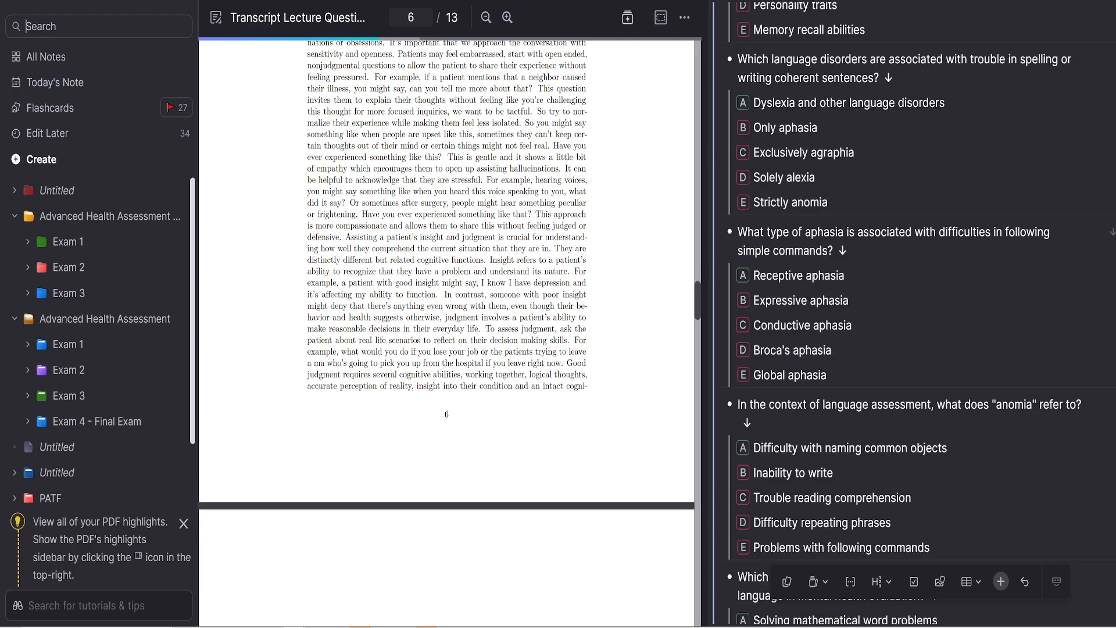
scroll(988, 311, down, 5)
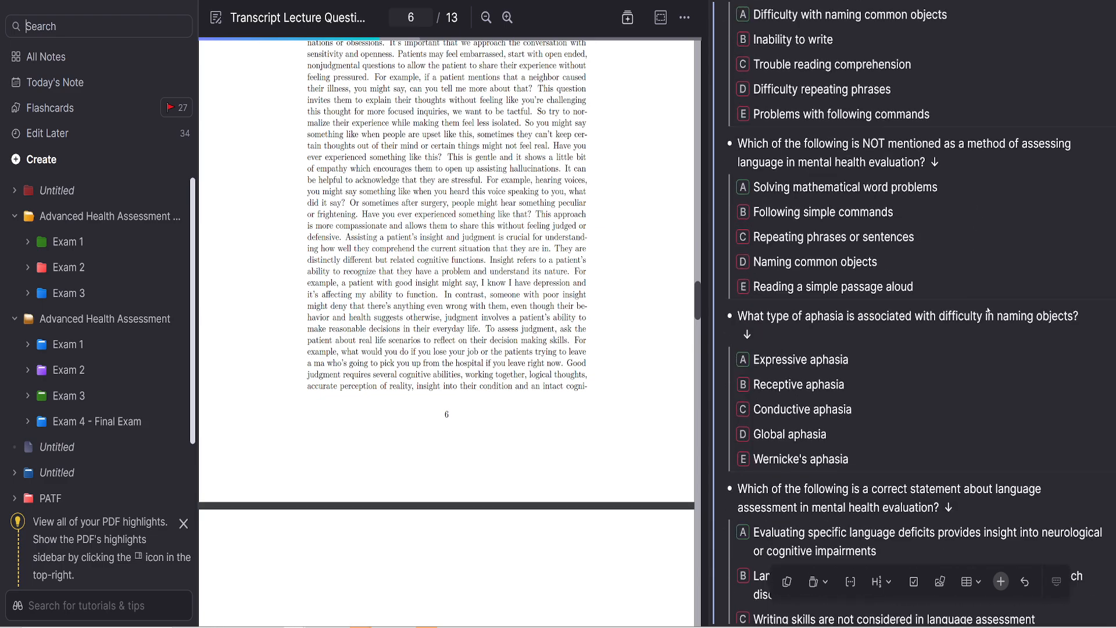
scroll(988, 311, down, 20)
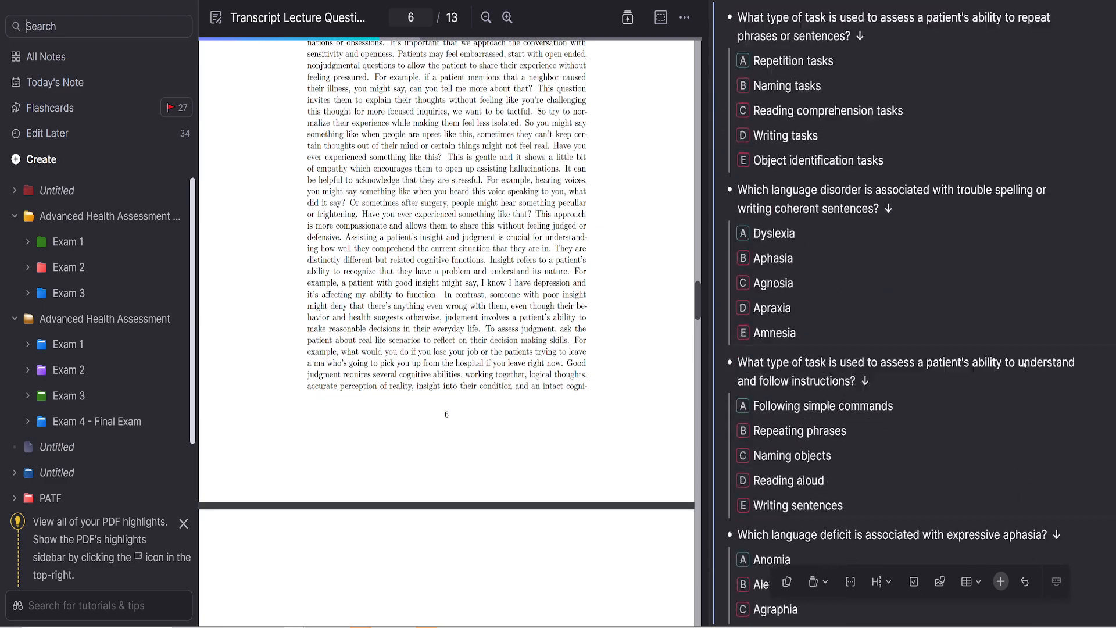
scroll(1024, 364, down, 15)
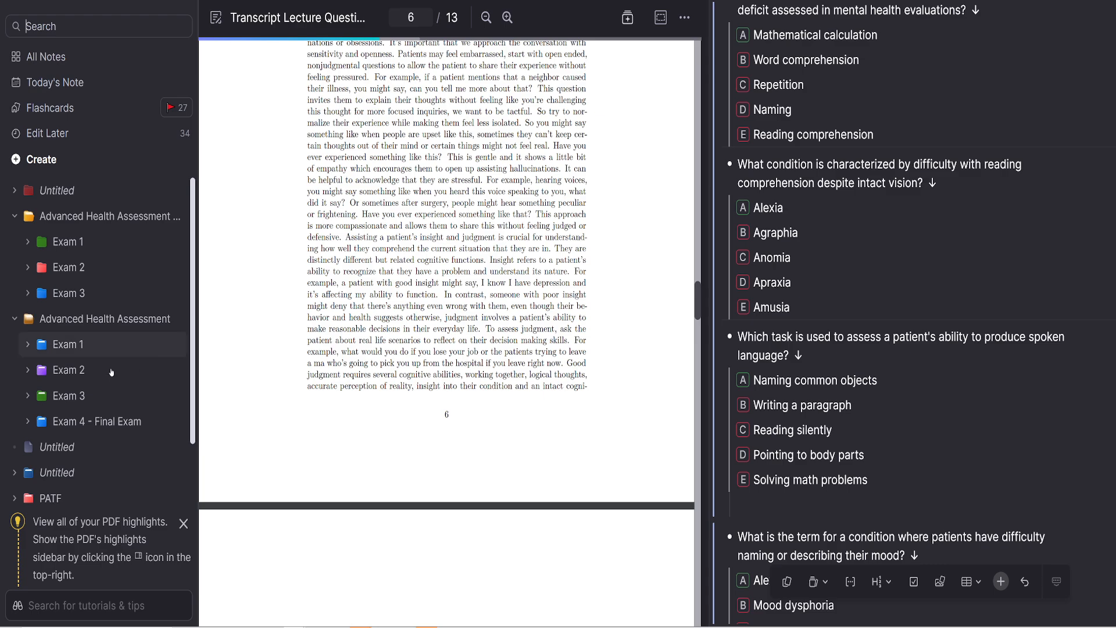
- Open the Exam 4 - Final Exam folder and set the priority of Transcript (Lecture). Active Learning to Active
click(99, 330)
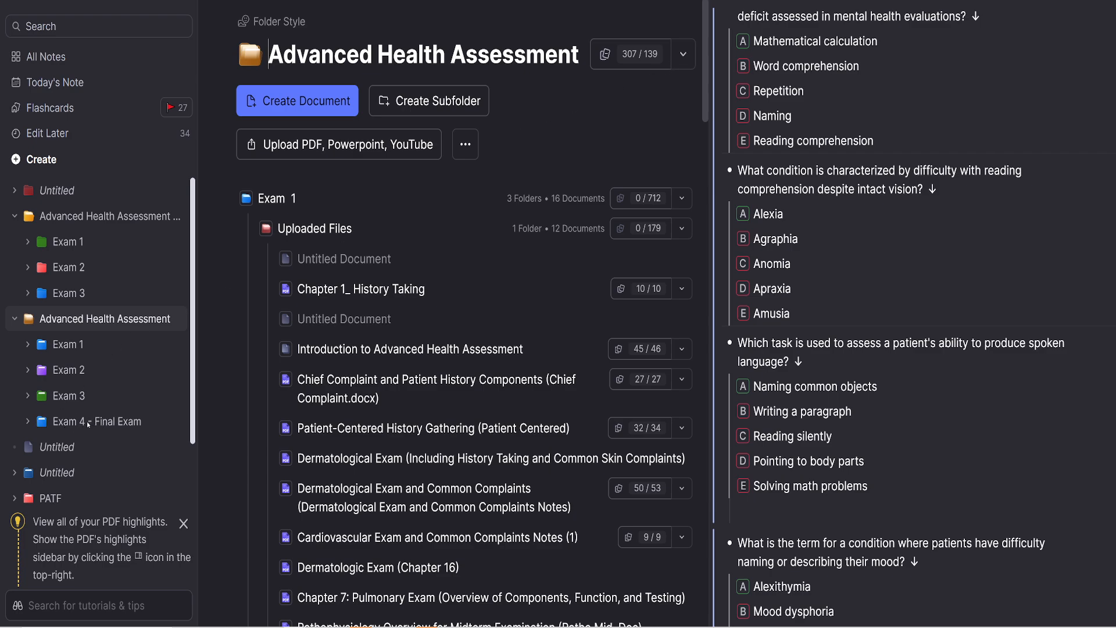
click(65, 430)
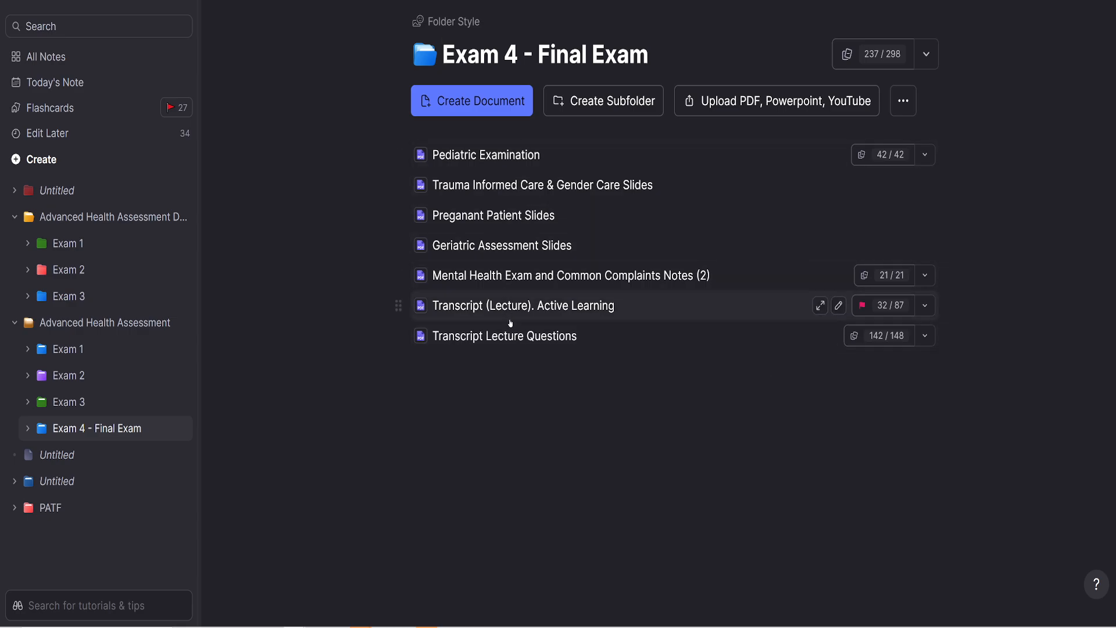
click(925, 305)
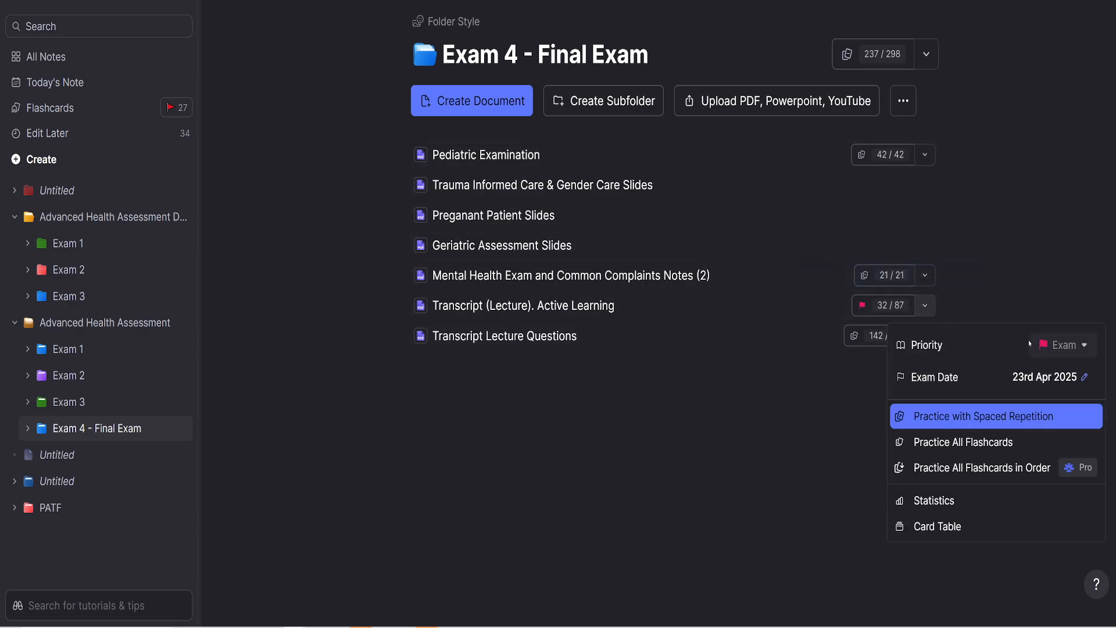
click(1076, 350)
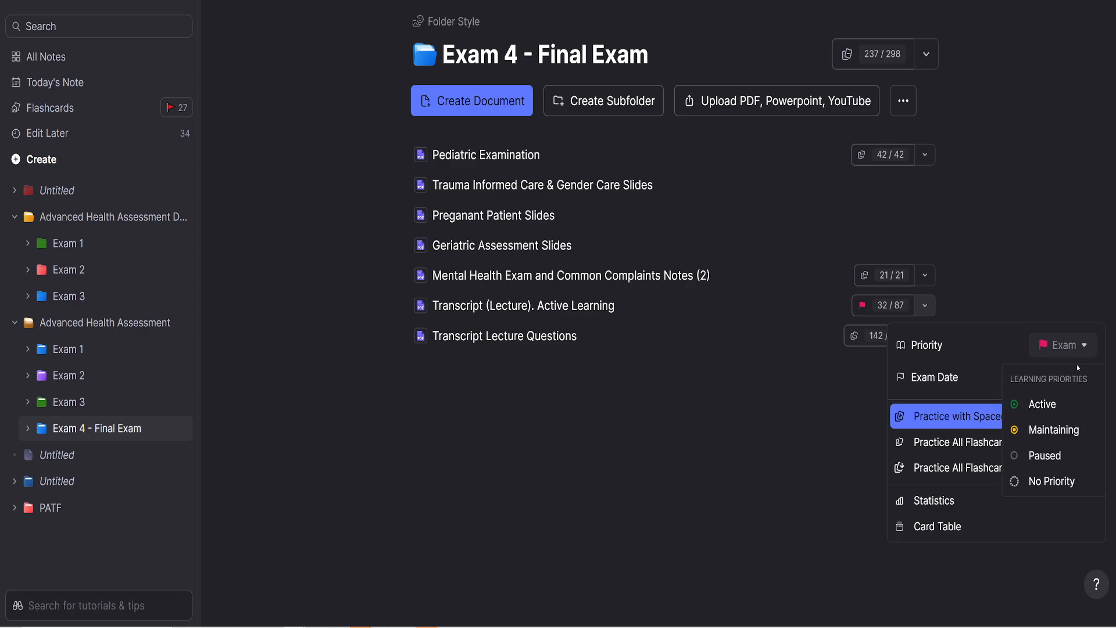
click(1039, 404)
click(613, 330)
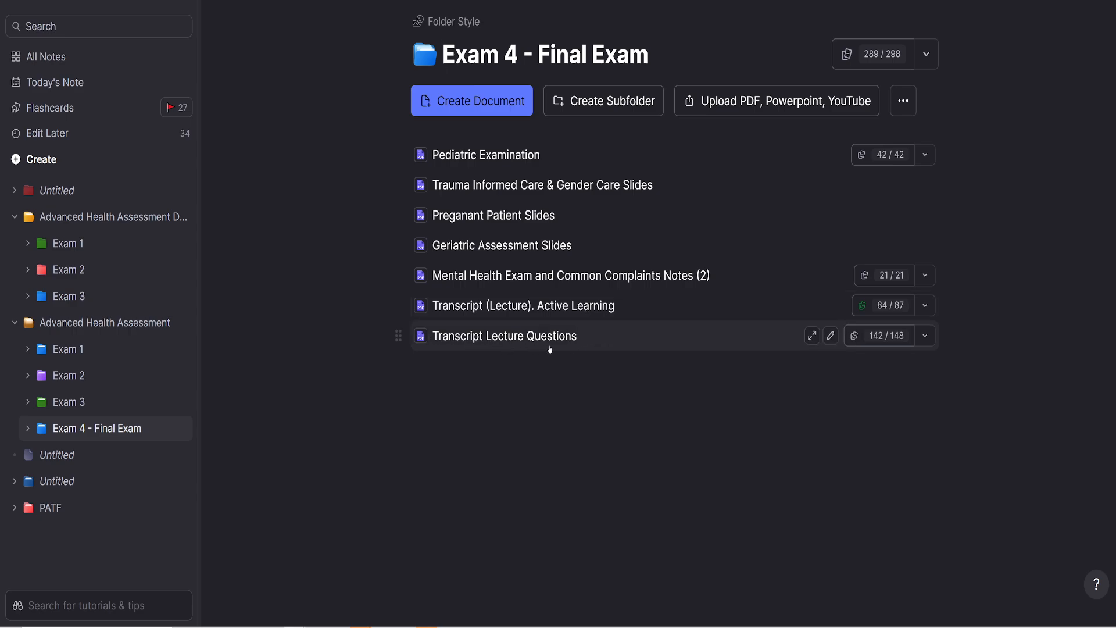
- Open Mental Health Exam and Common Complaints Notes (2) and generate AI cards from the Mental Health History bullets on page 6
click(589, 284)
scroll(650, 302, down, 5)
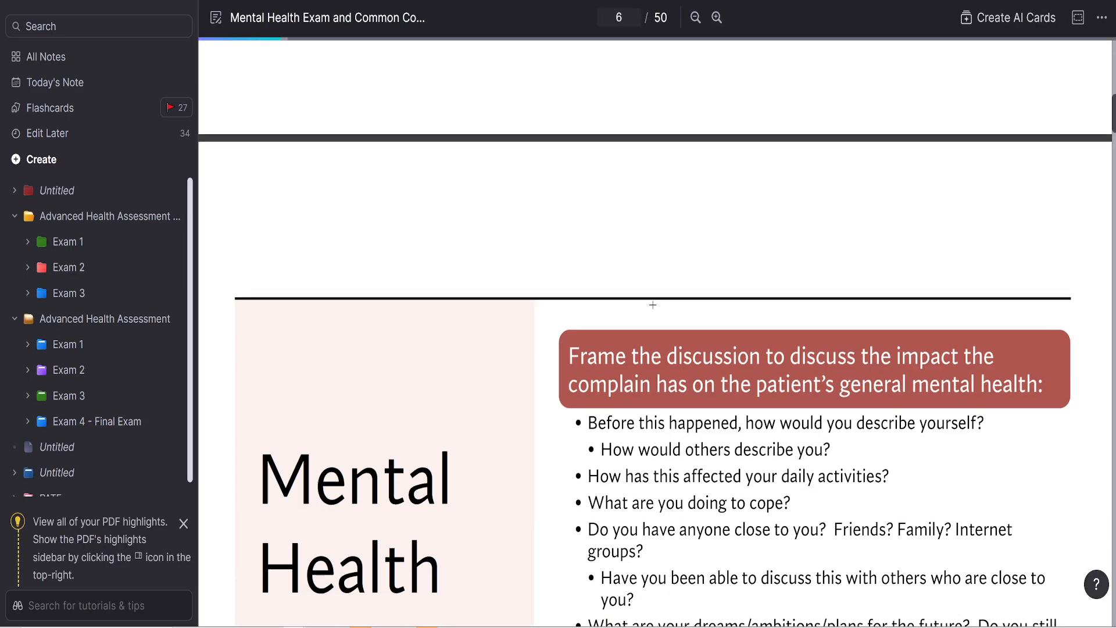
drag(579, 152, 926, 480)
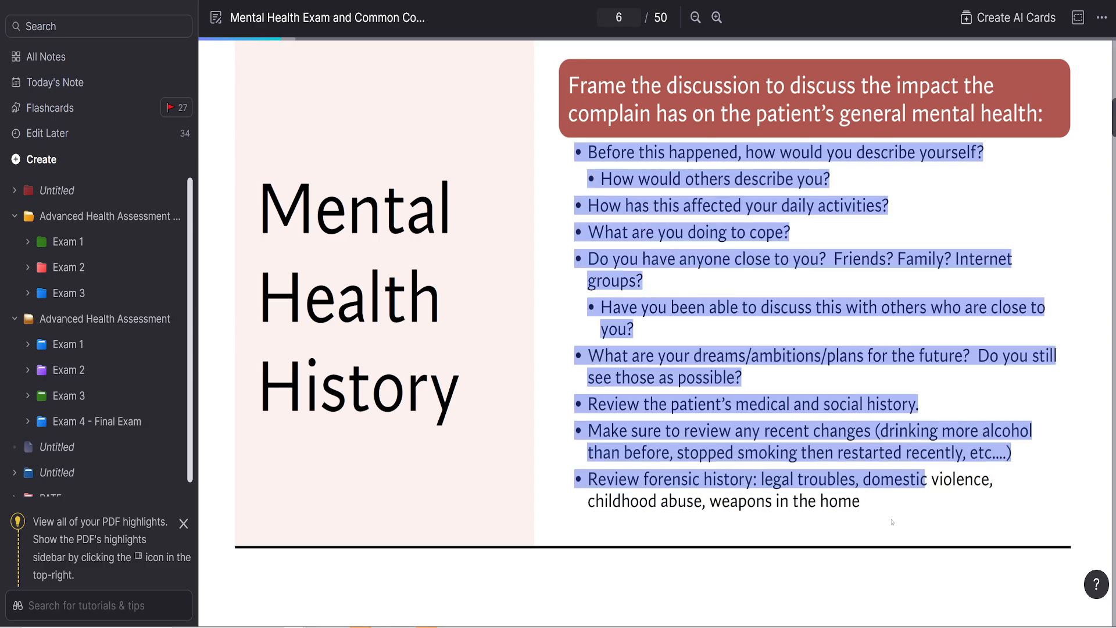
click(621, 298)
click(659, 264)
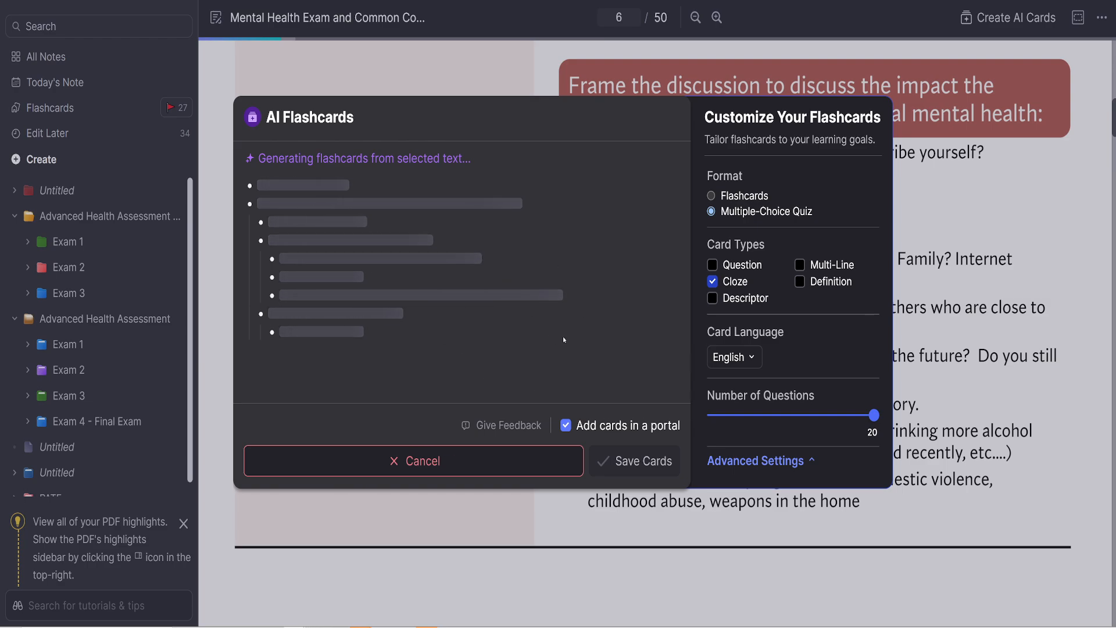
- Set the number of quiz questions to 8, save the generated cards in a portal, and return to the Exam 4 - Final Exam folder
click(771, 415)
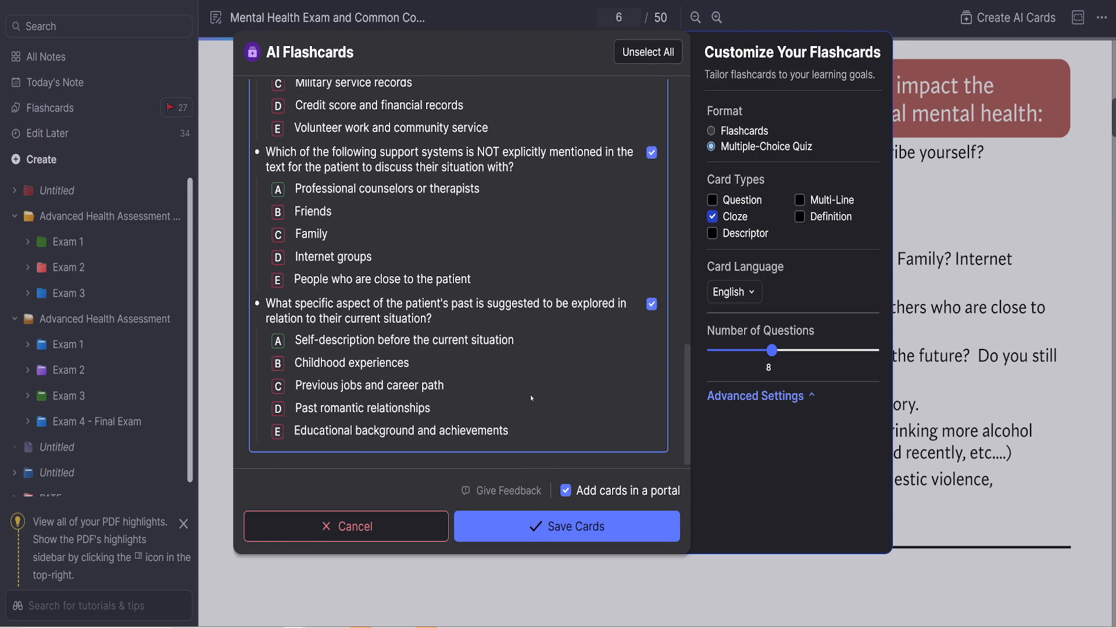
click(560, 526)
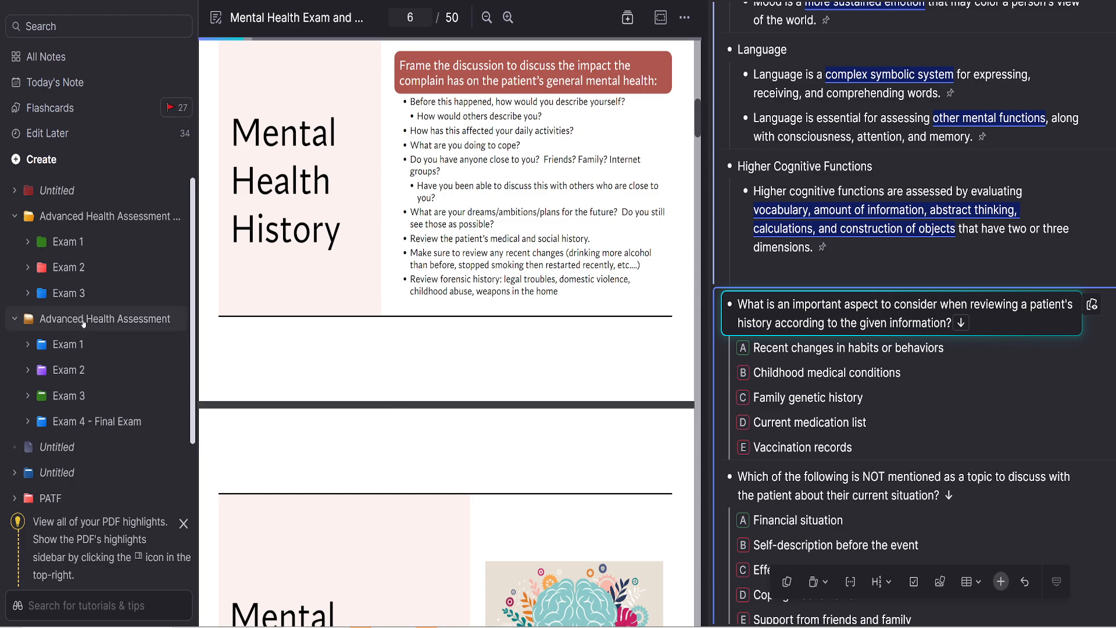
click(88, 419)
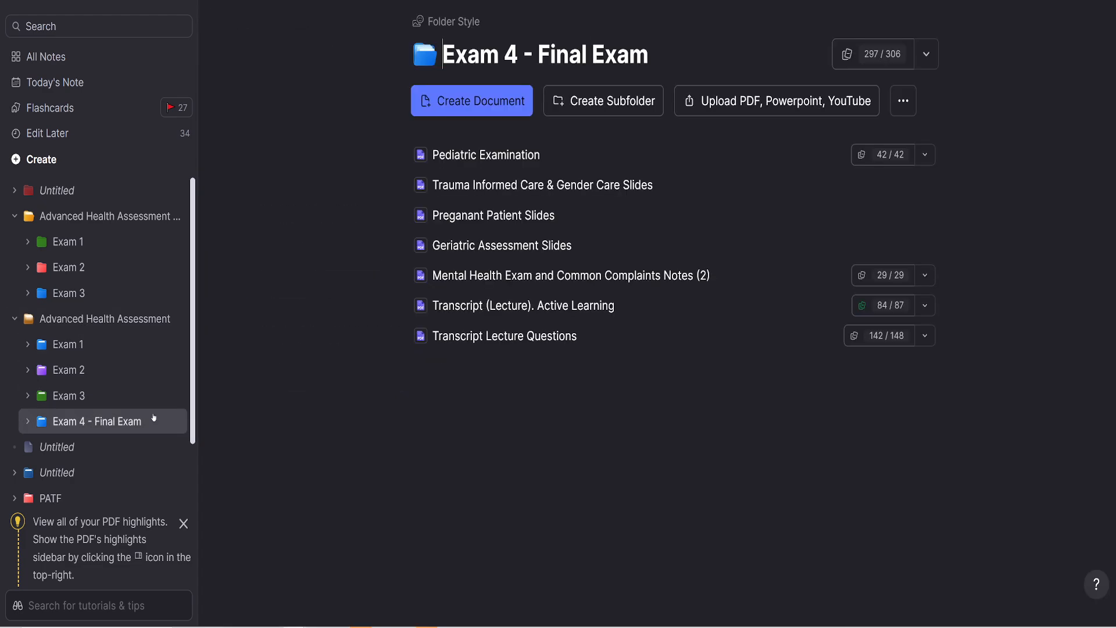
click(926, 54)
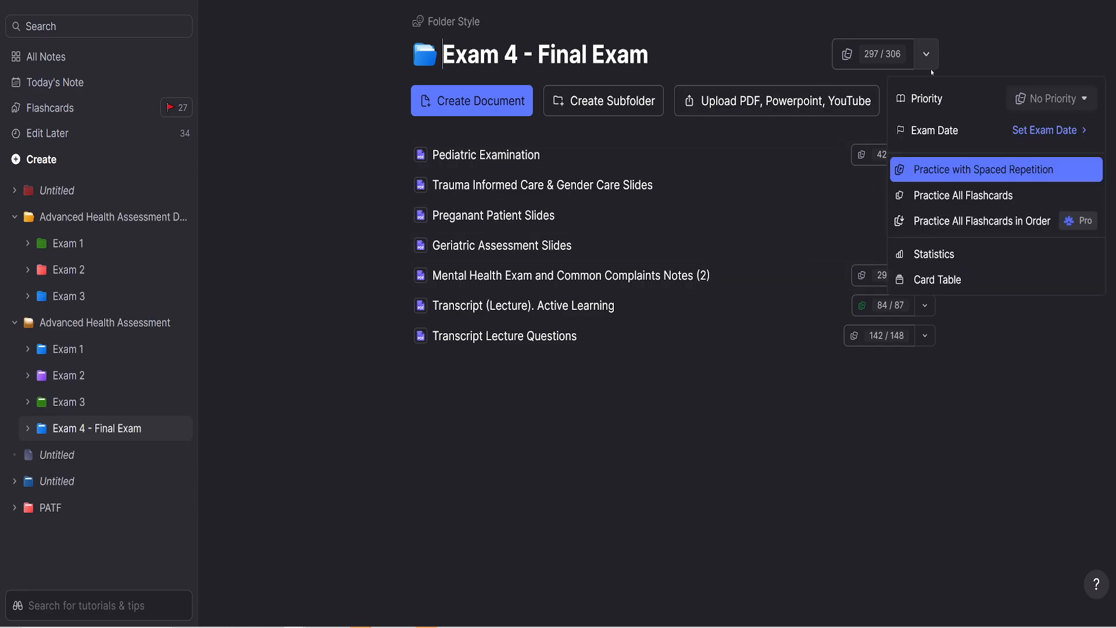
click(1084, 100)
click(1066, 155)
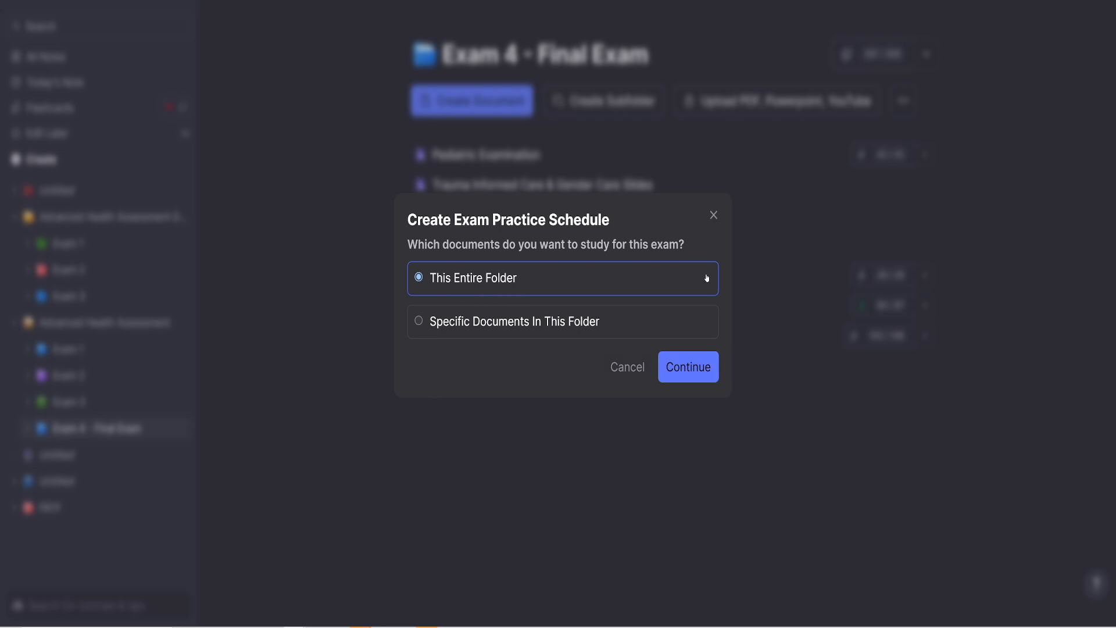
click(637, 369)
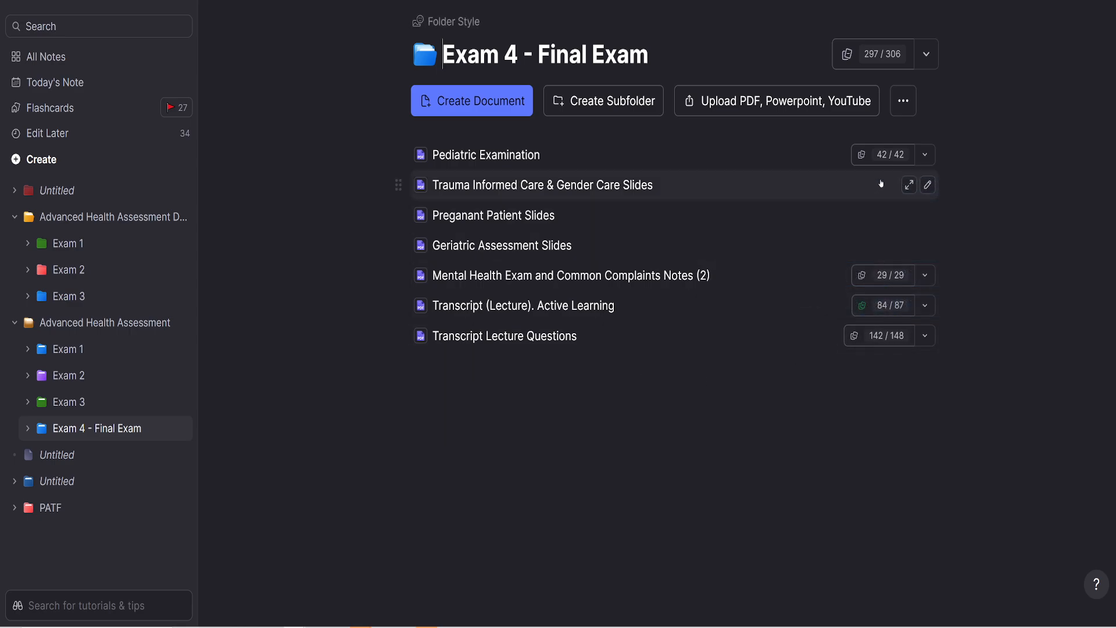
- Start an exam practice schedule for the entire Exam 4 - Final Exam folder with April 29th, 2025 as the exam date
click(926, 54)
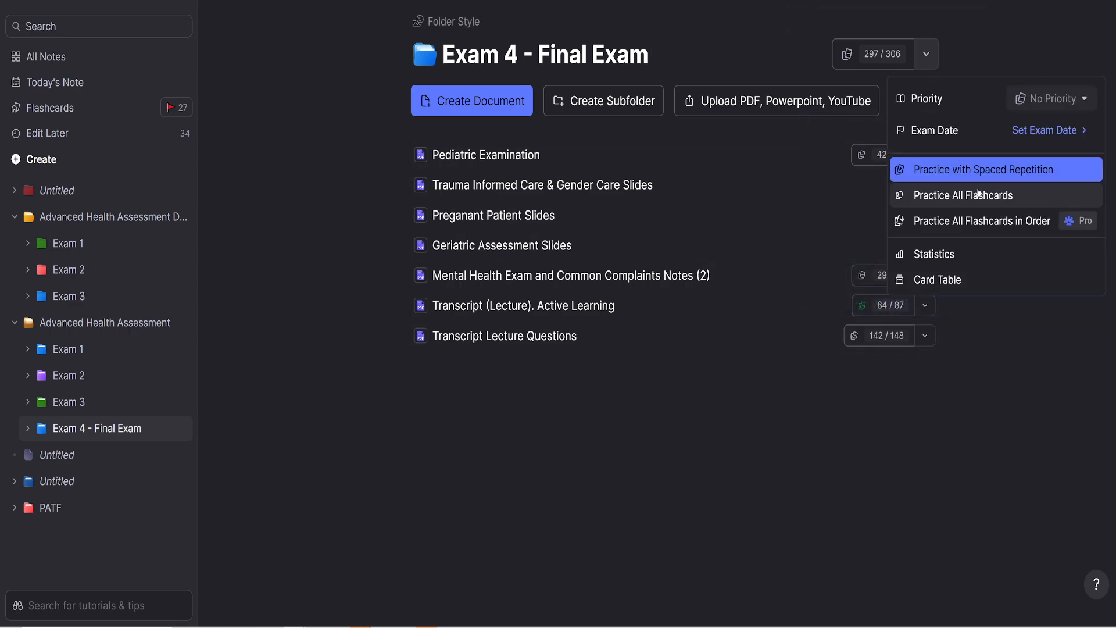
click(1051, 132)
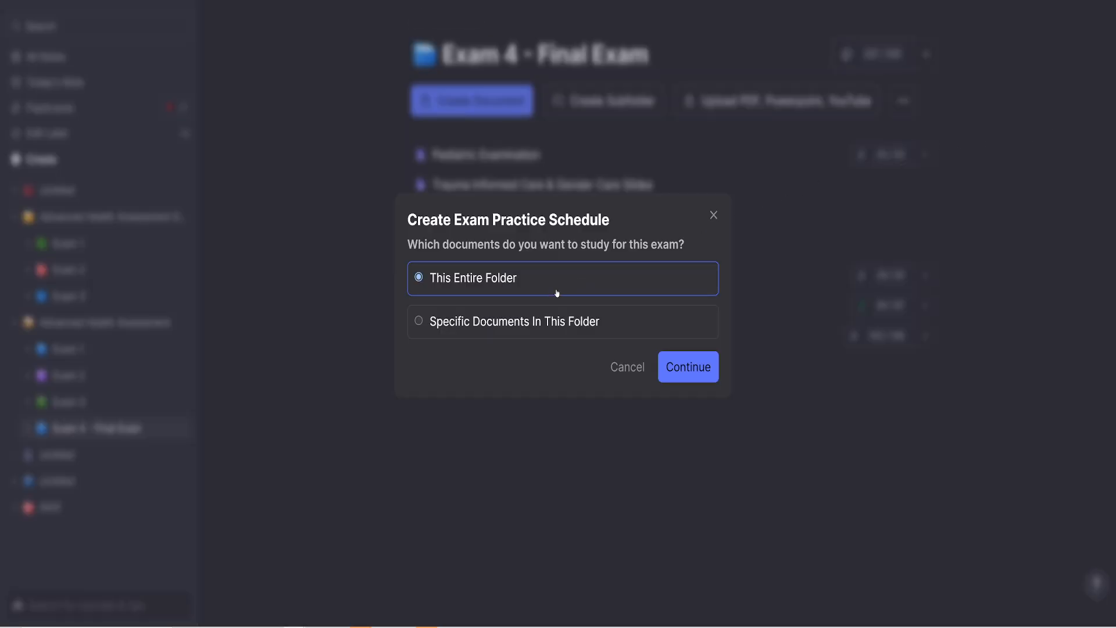
click(689, 367)
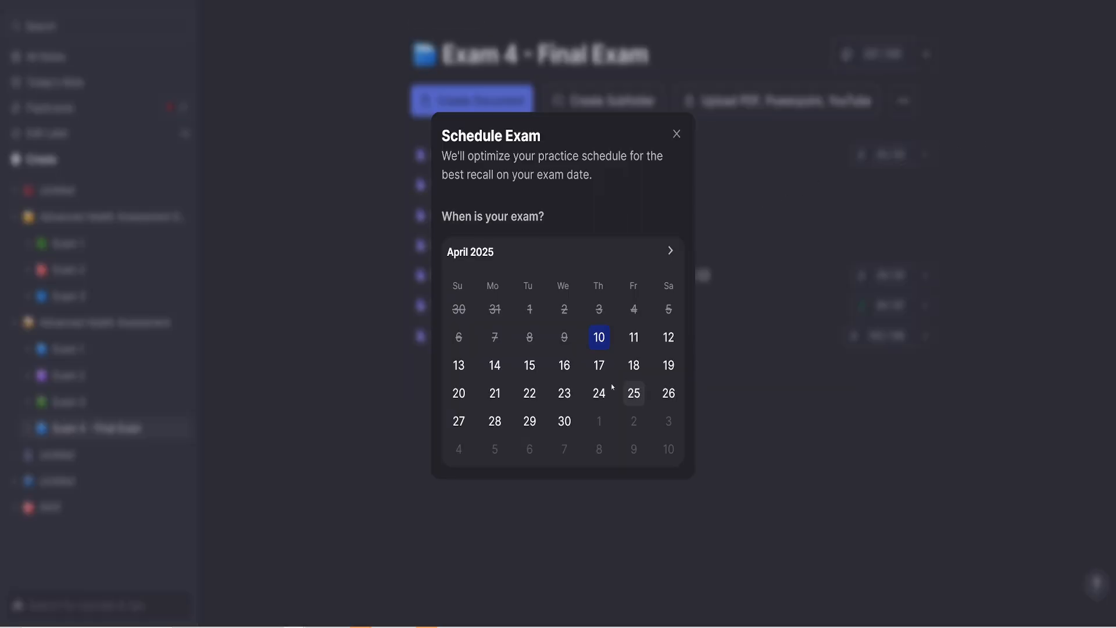
click(530, 423)
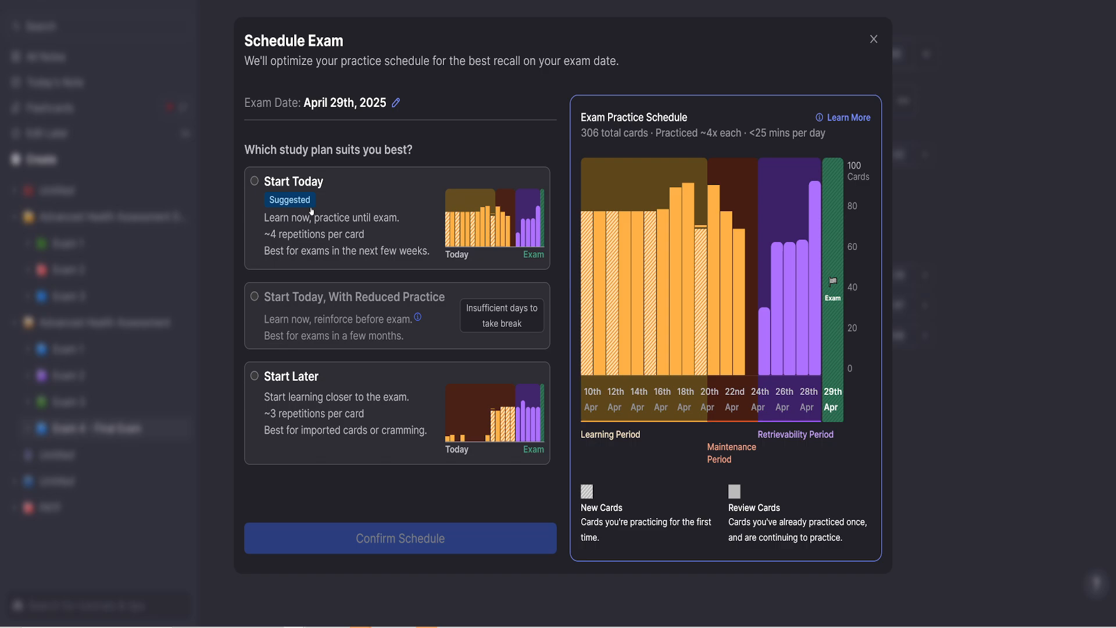
- Choose the Start Today study plan, check the daily card load across the practice periods, and confirm the schedule
click(298, 216)
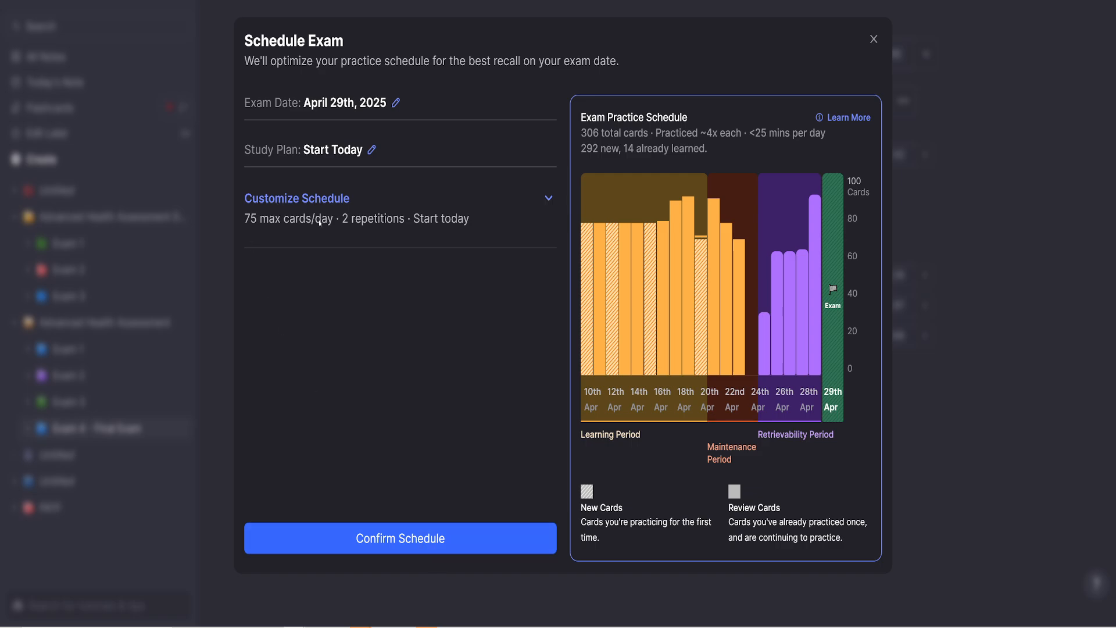
mouse_move(641, 297)
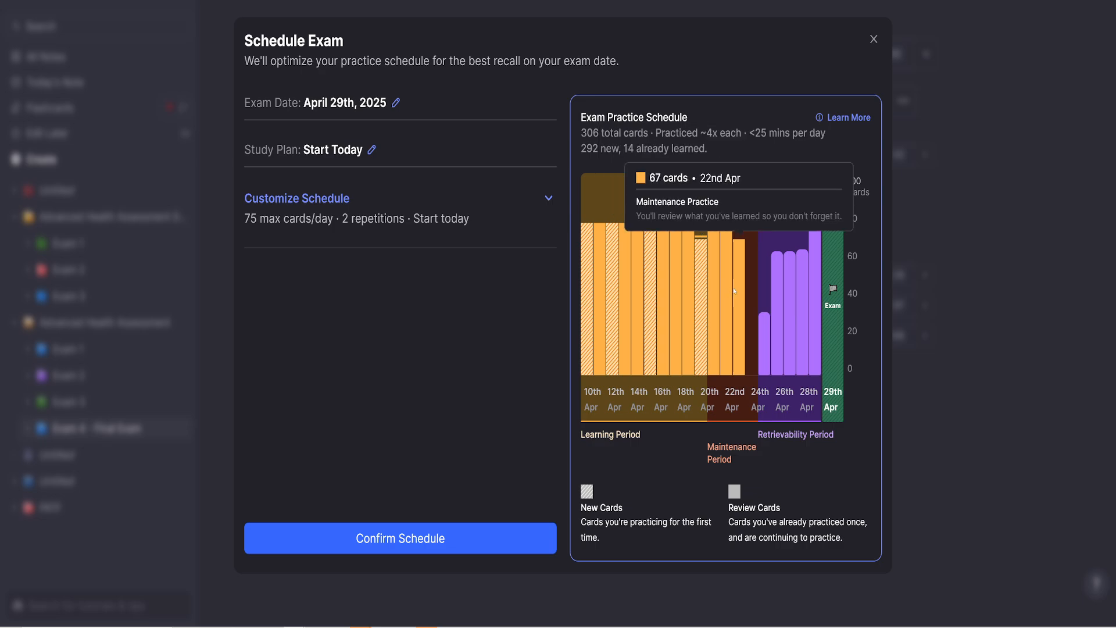
mouse_move(768, 332)
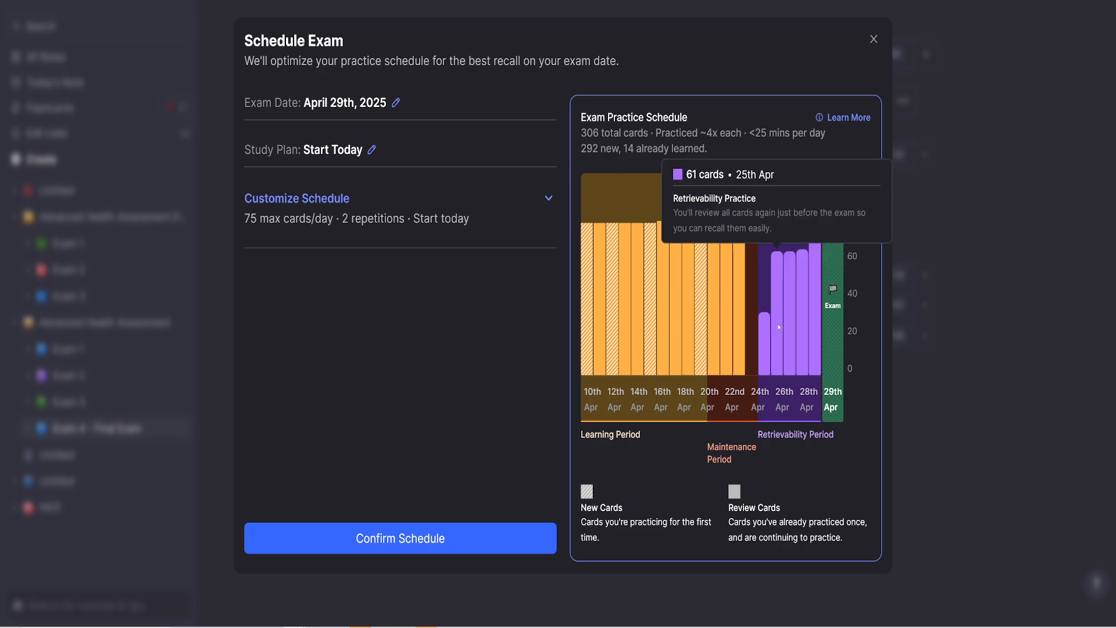
mouse_move(815, 314)
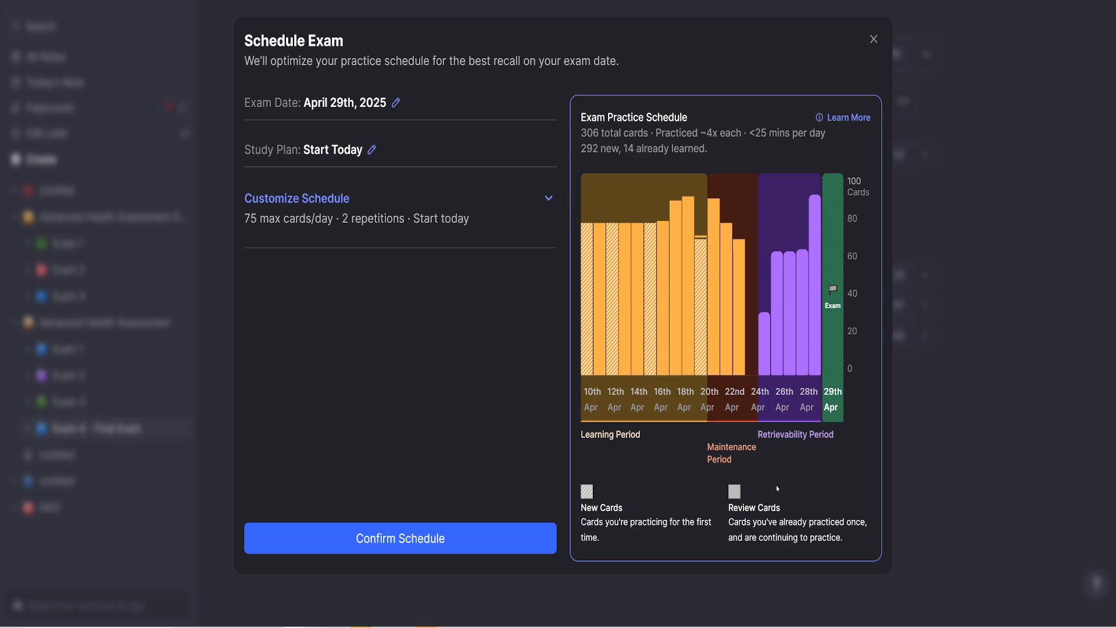
click(449, 539)
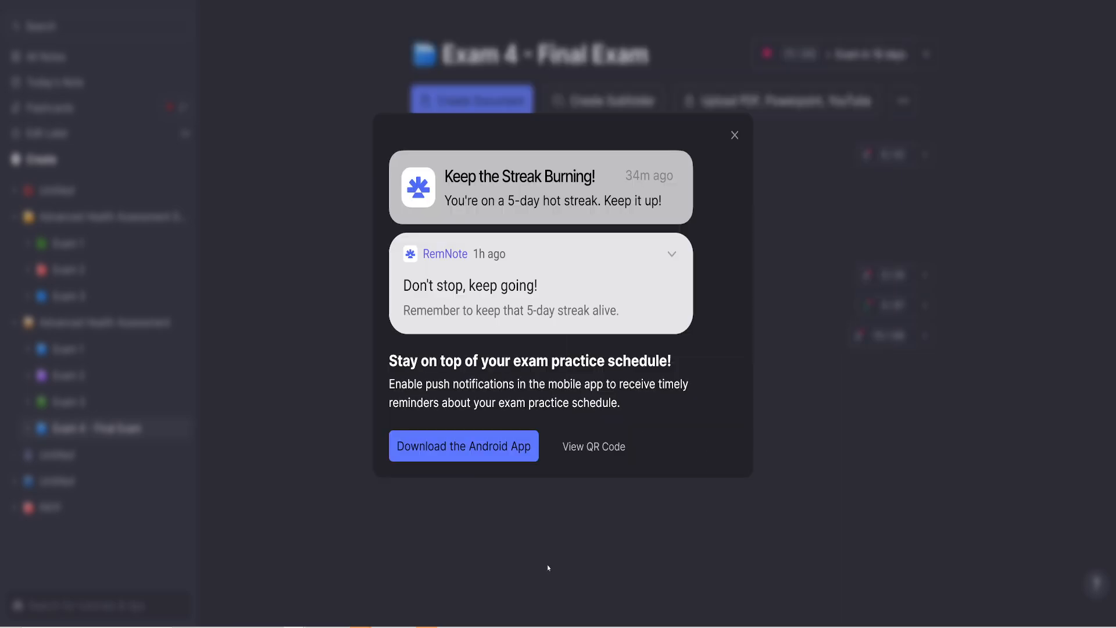
click(734, 136)
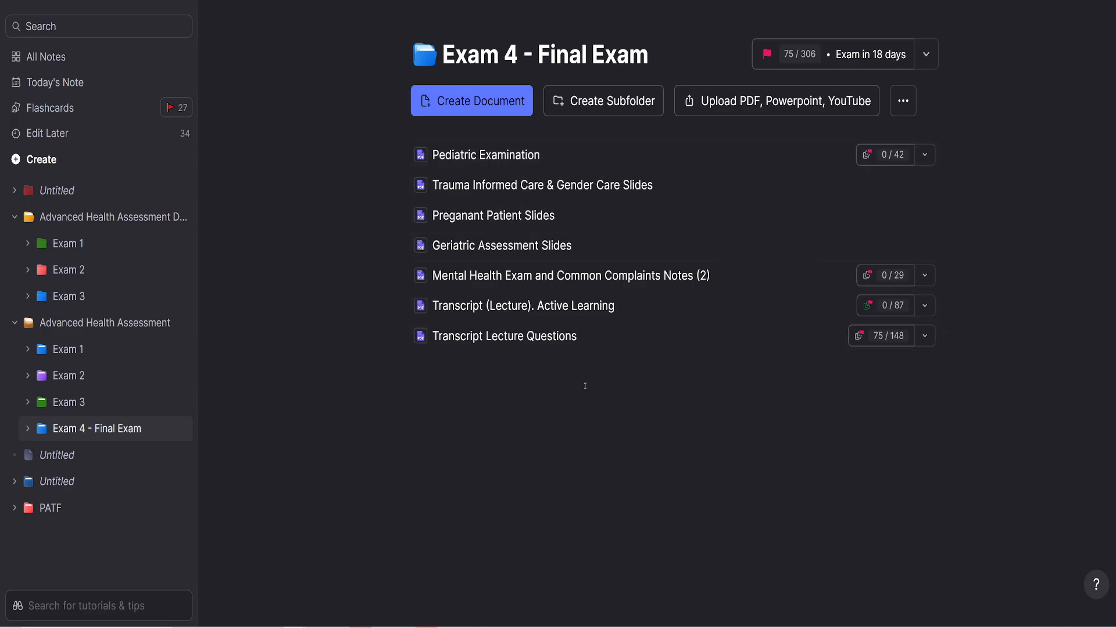
- Start practising the Exam 4 - Final Exam folder with spaced repetition
click(926, 54)
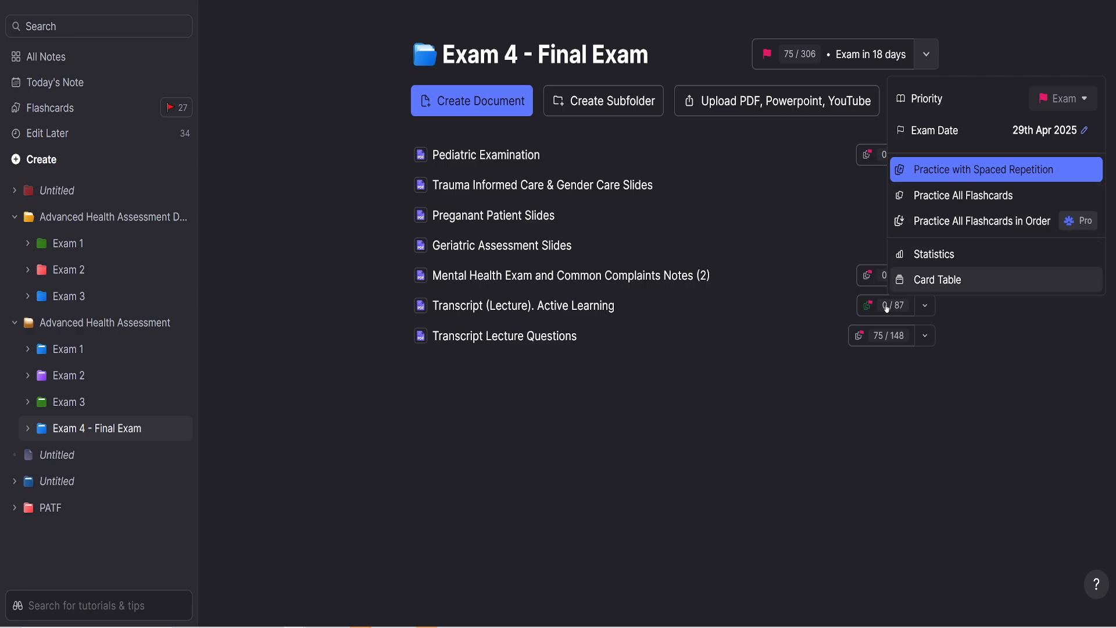
click(803, 375)
click(926, 54)
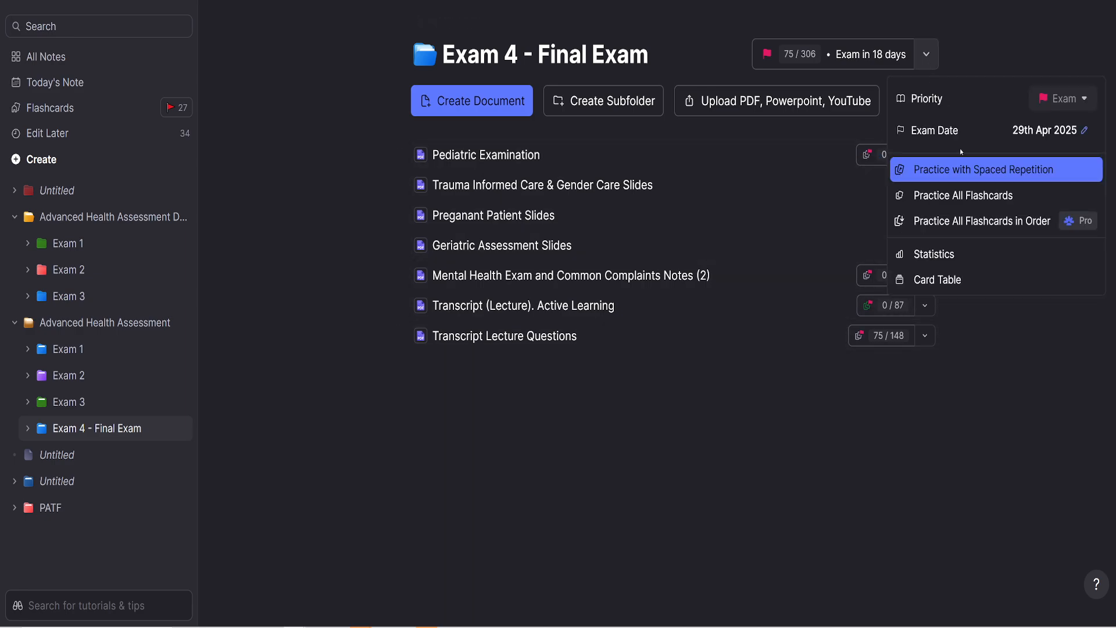
click(978, 172)
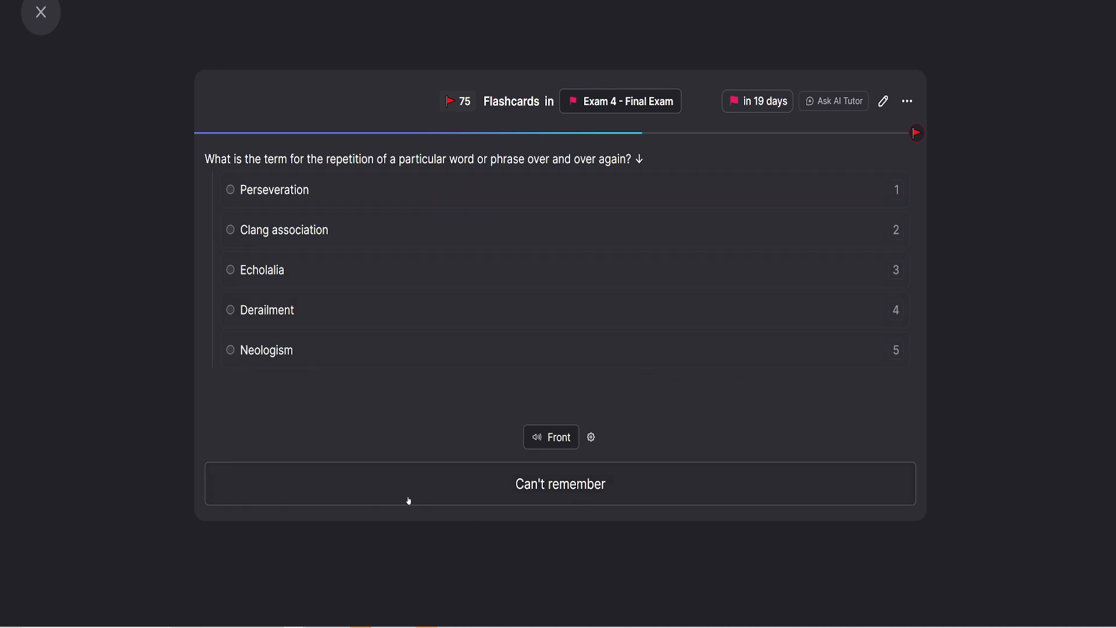
- Answer the word-repetition question with Echolalia, expand the explanation for Perseveration, and enlarge the card to read both explanations
click(264, 271)
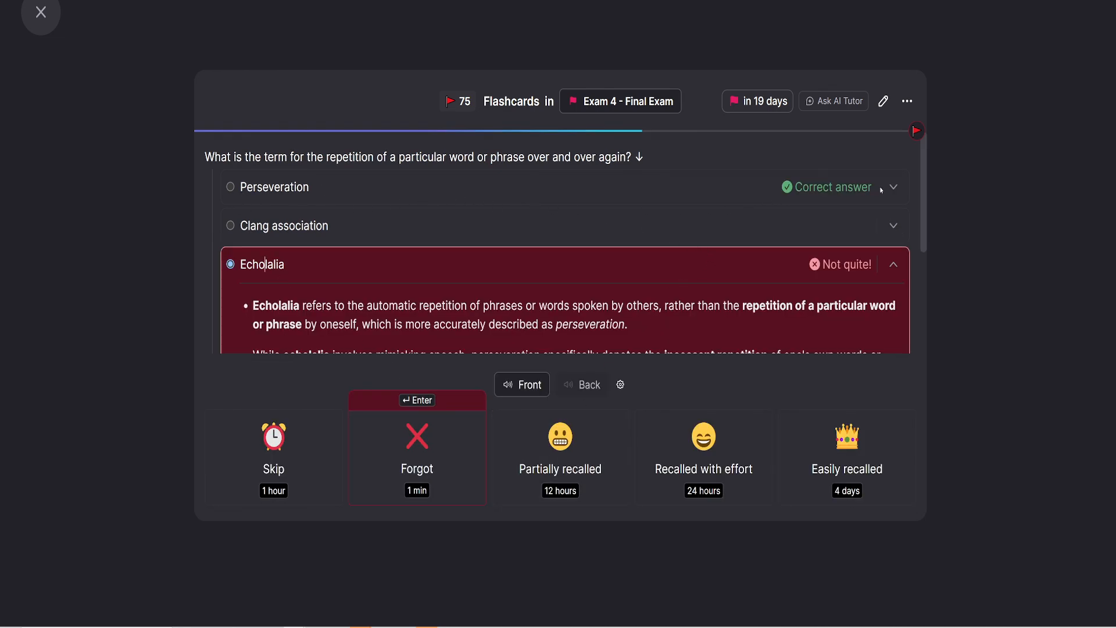
click(829, 197)
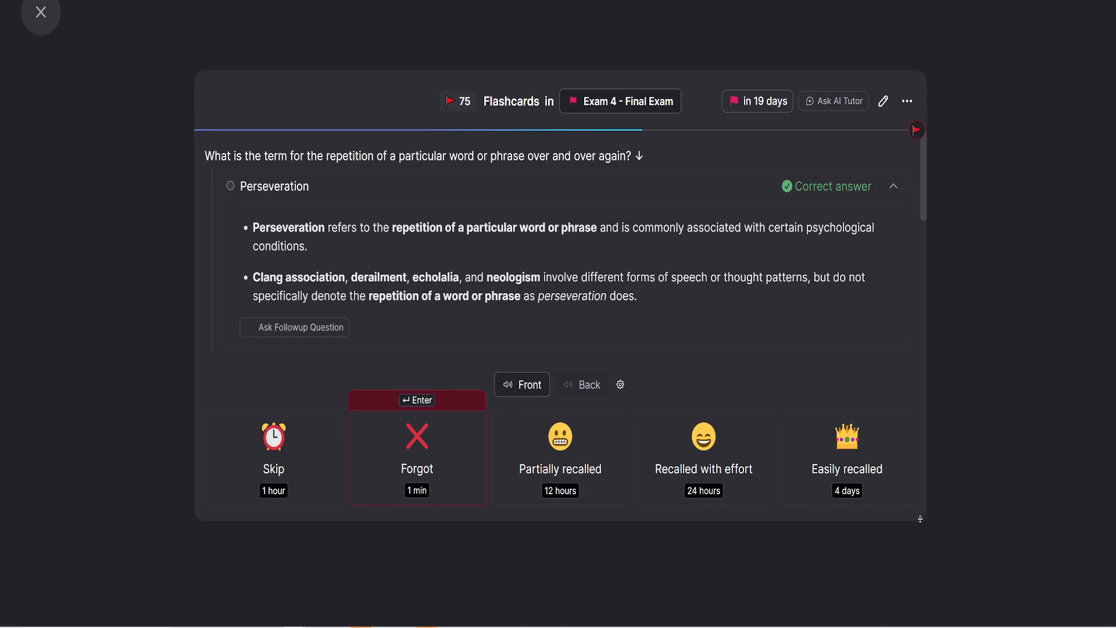
drag(921, 517, 946, 611)
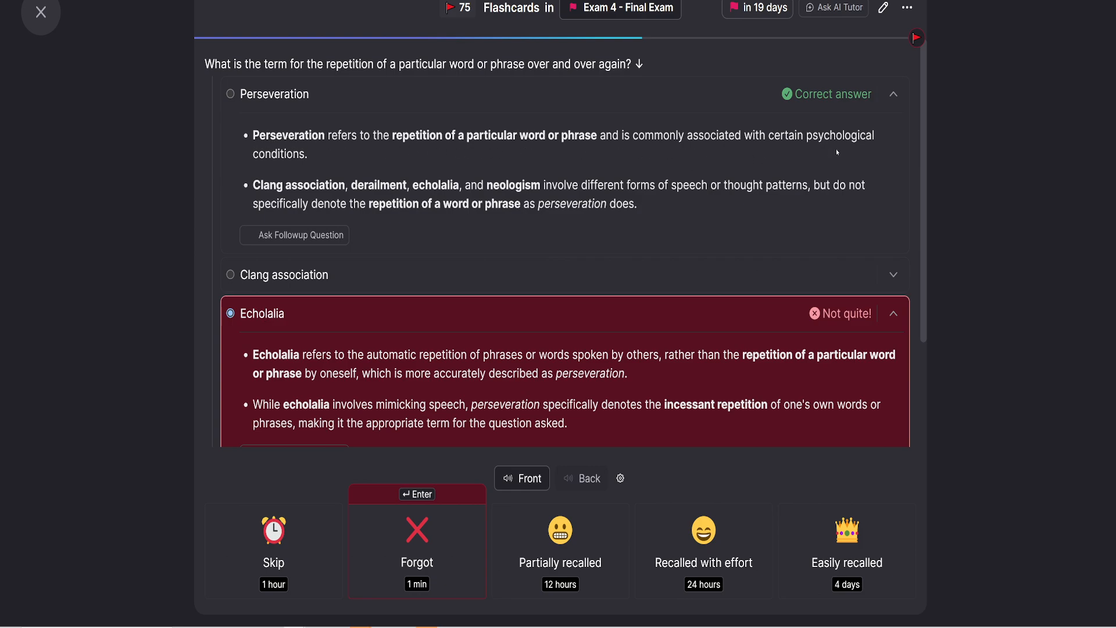
- Ask the AI Tutor the follow-up question "Can you give me a example of perseveration in a sentence"
click(314, 237)
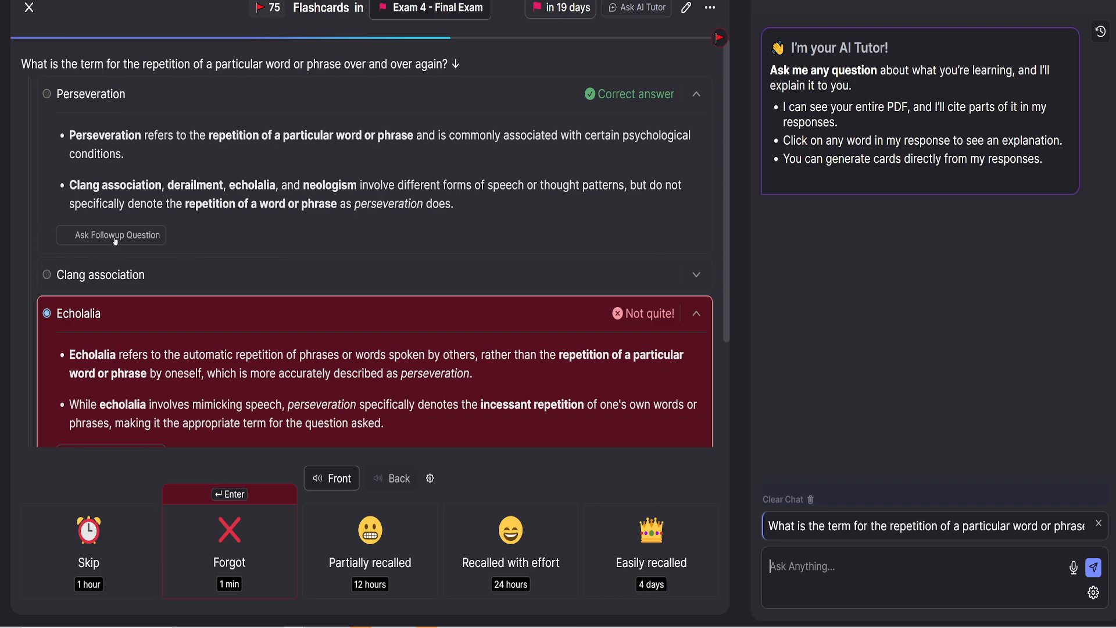
text(Can you give me a exam)
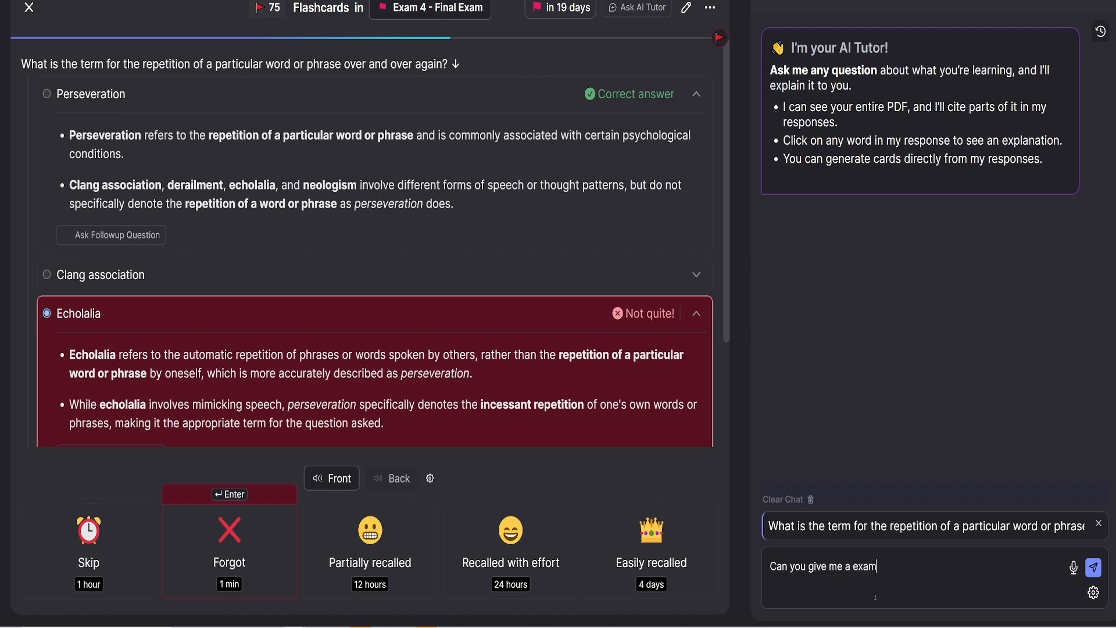
text(ple of perseveration)
text(in a sentence)
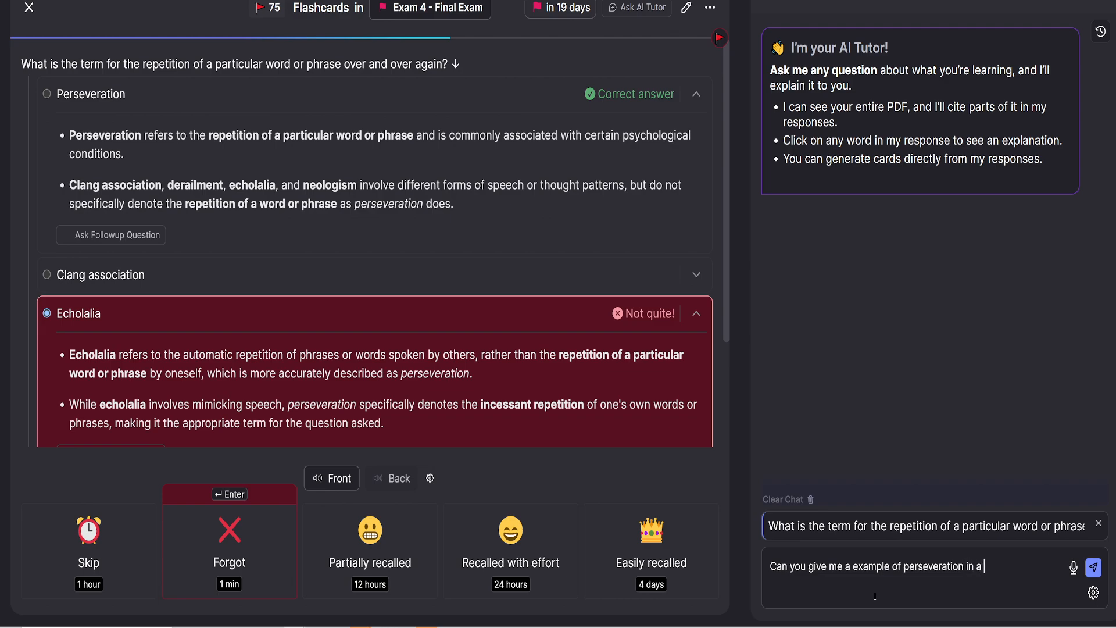
key(Return)
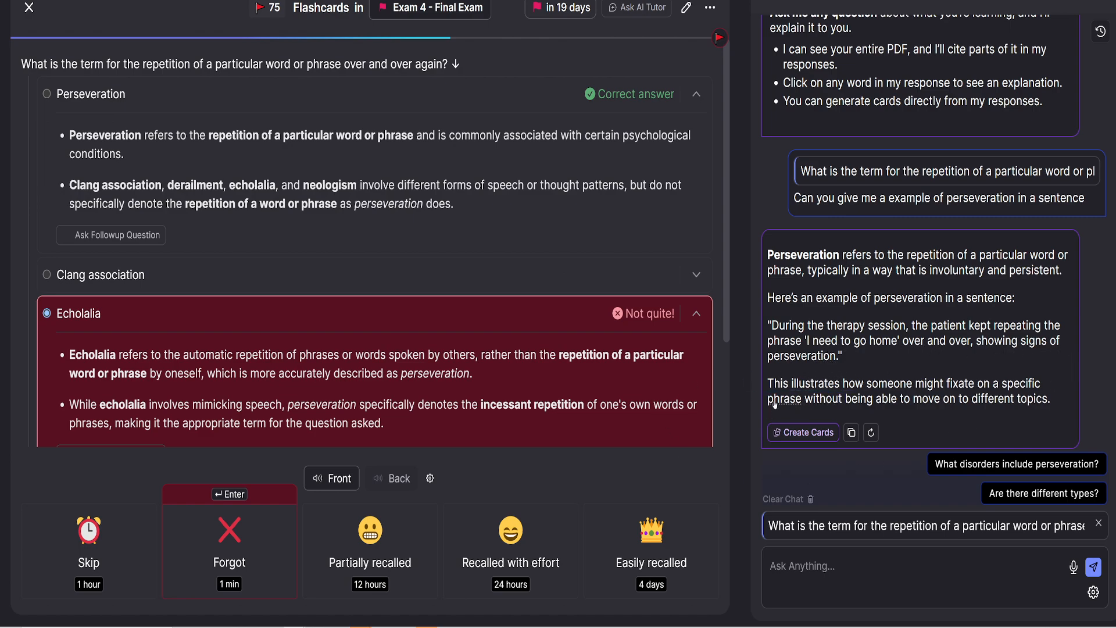
- Rate the word-repetition card as Forgot and exit the practice queue
click(750, 384)
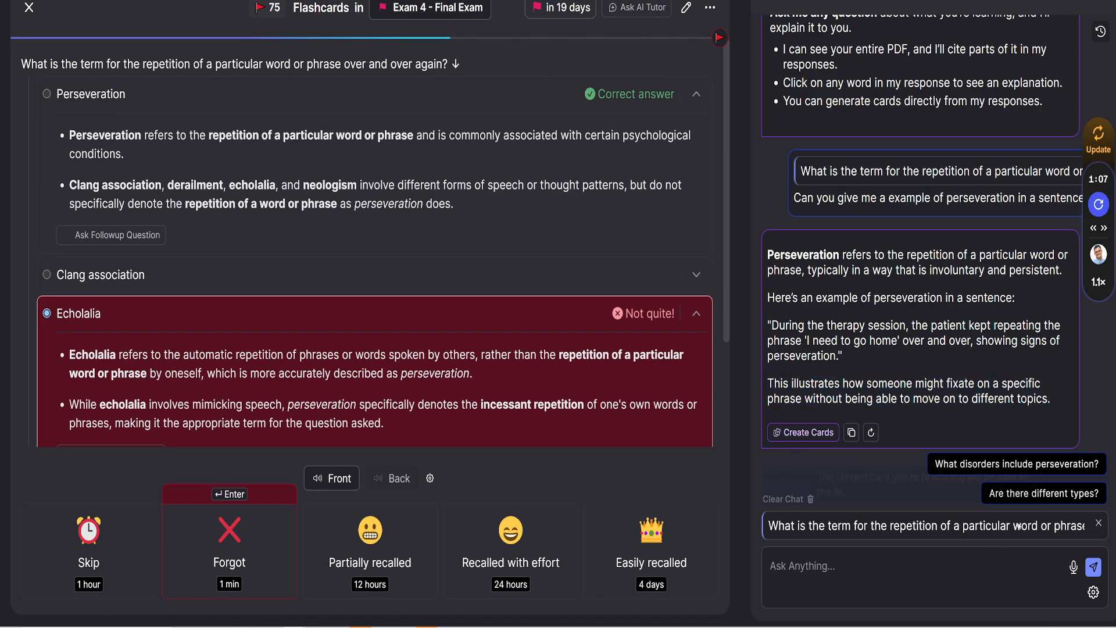
mouse_move(757, 260)
mouse_move(1103, 300)
key(Return)
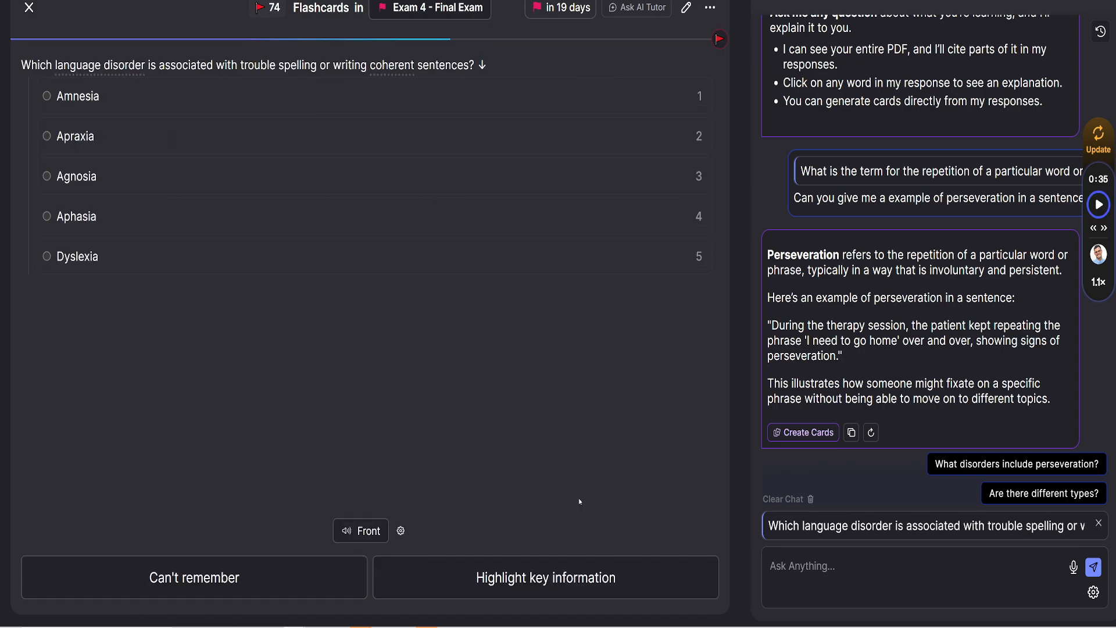
click(29, 8)
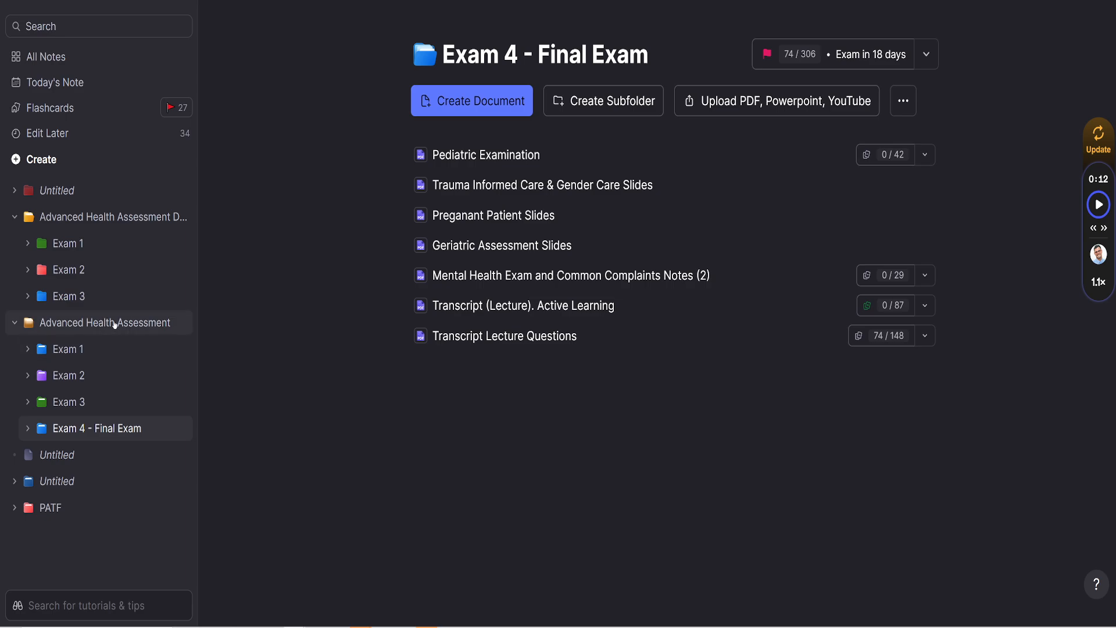
- Resume spaced repetition for the folder, answer the thought-process question with "Using simple vocabulary" and rate the card as Forgot
click(927, 55)
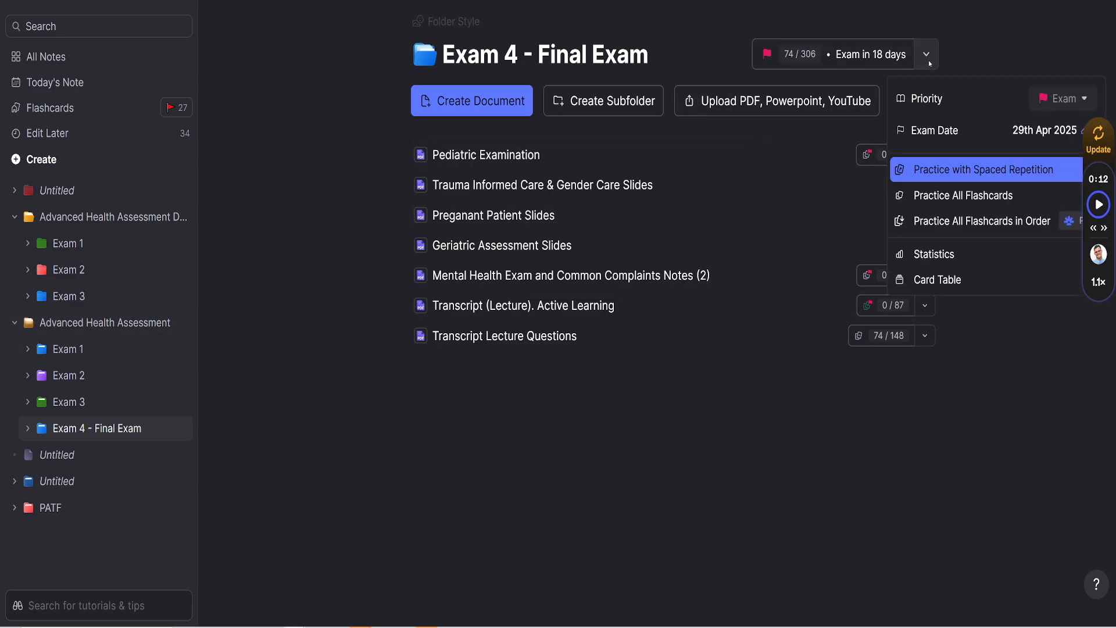
click(974, 181)
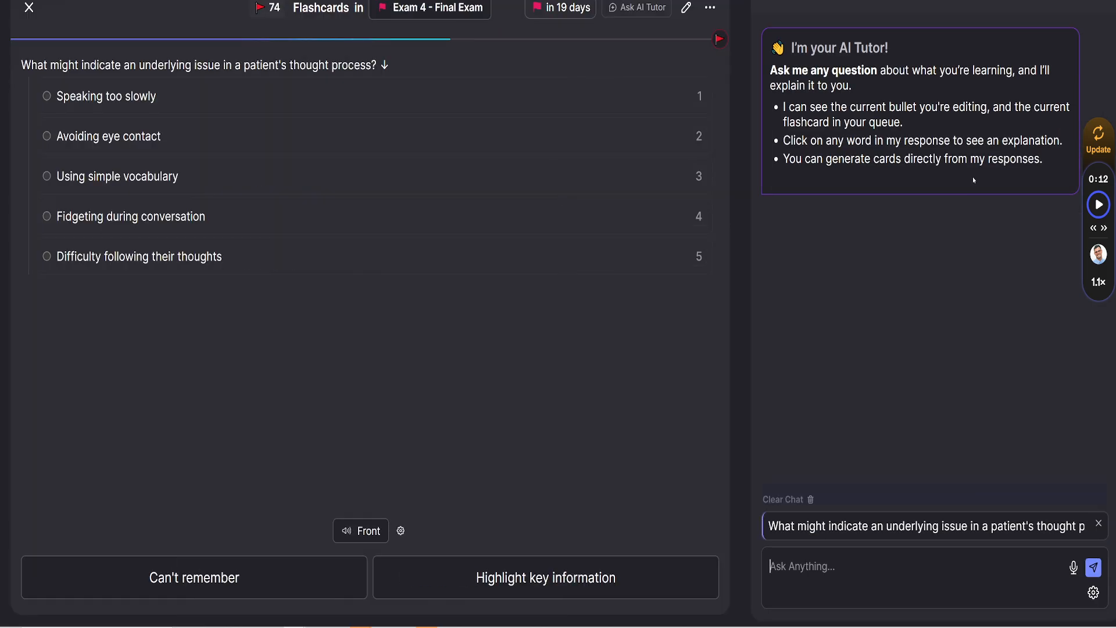
click(177, 174)
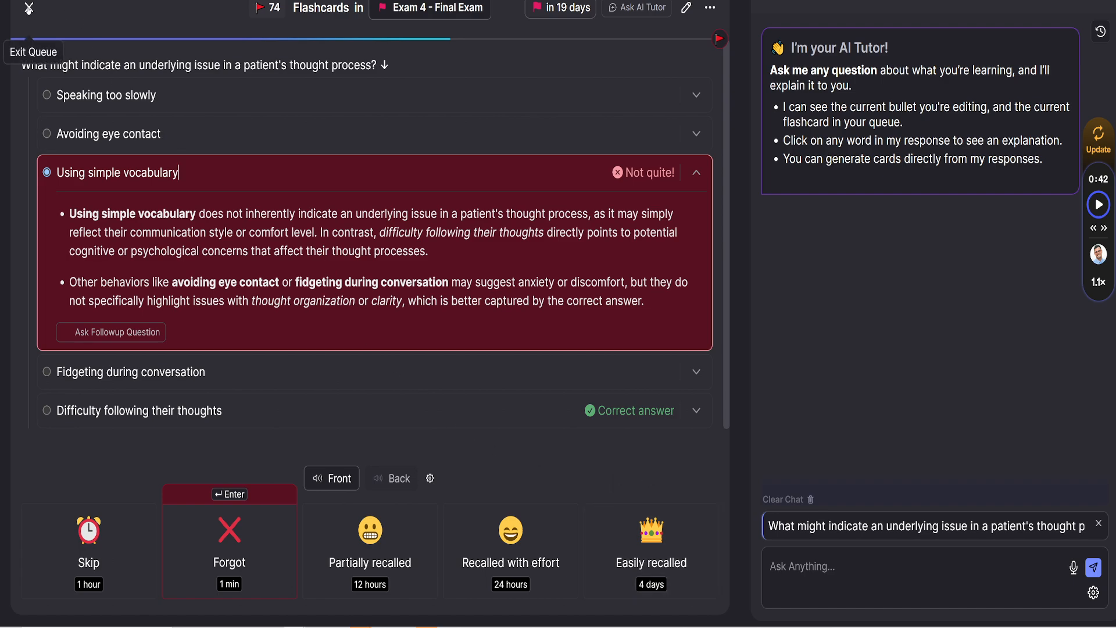
click(220, 545)
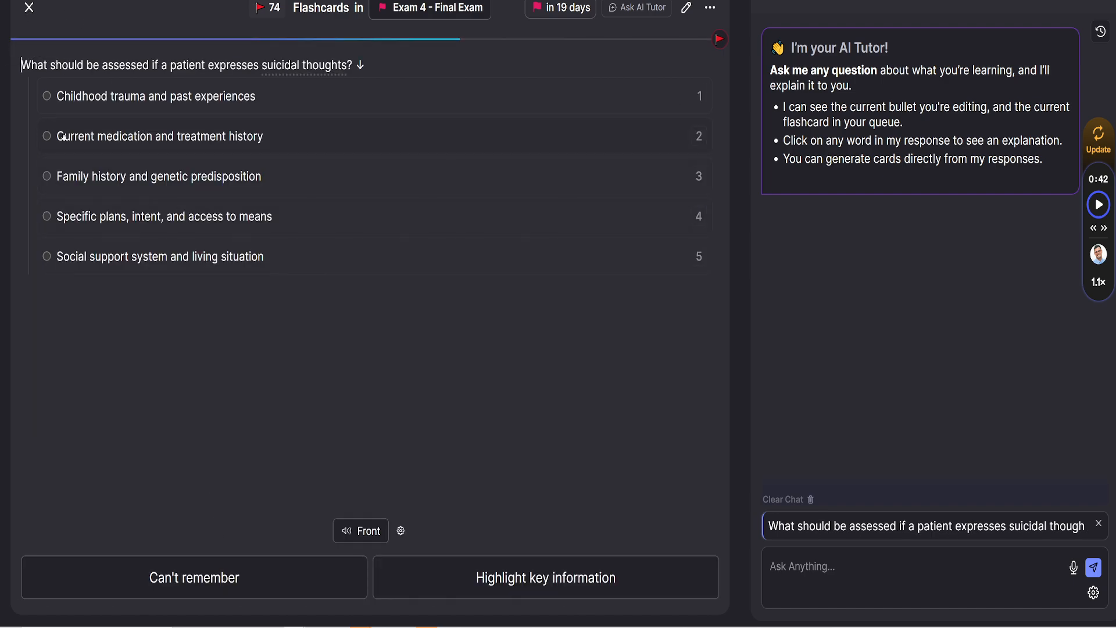
- Exit the practice queue and open the Flashcards overview to view daily progress and the weekly summary
click(30, 8)
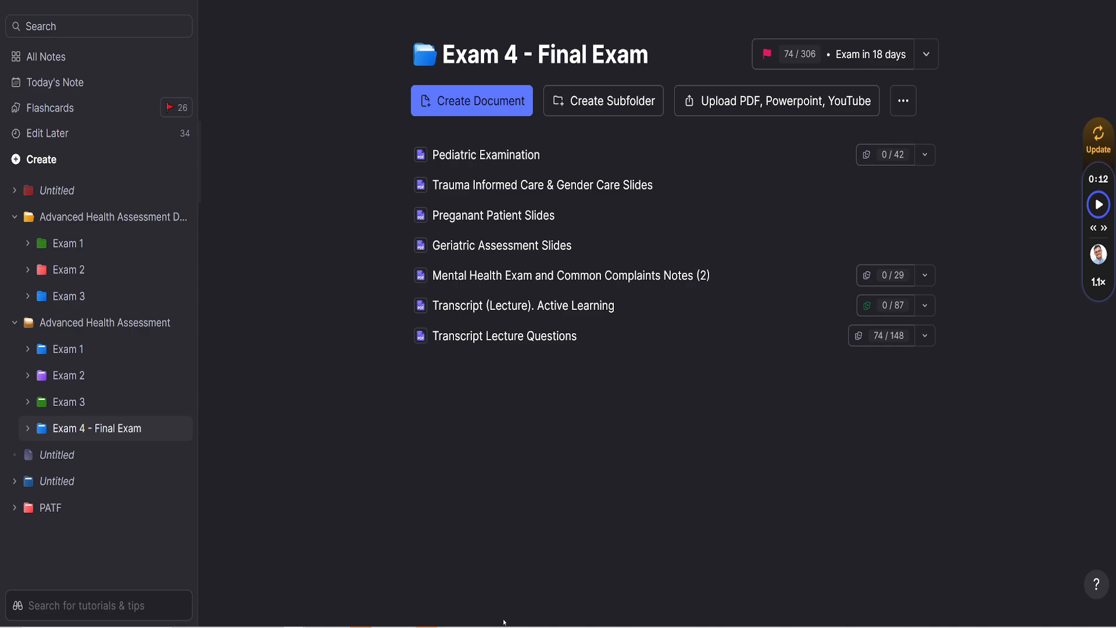
click(61, 109)
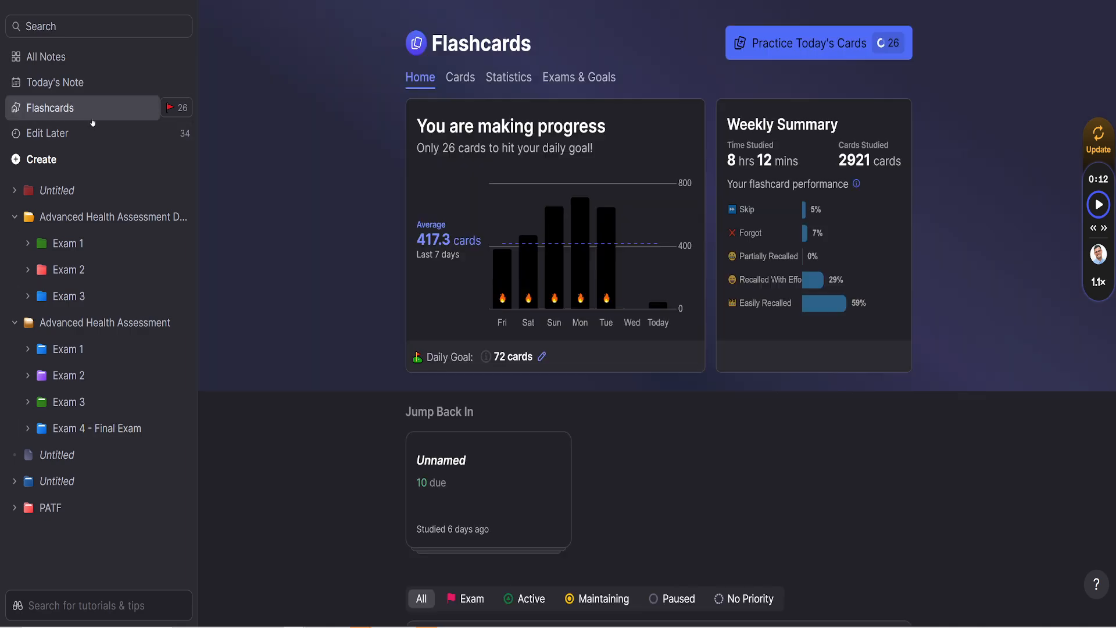
- Open the flashcard statistics and examine the daily study totals, History calendar, Cards Over Time and Upcoming Cards charts
click(497, 79)
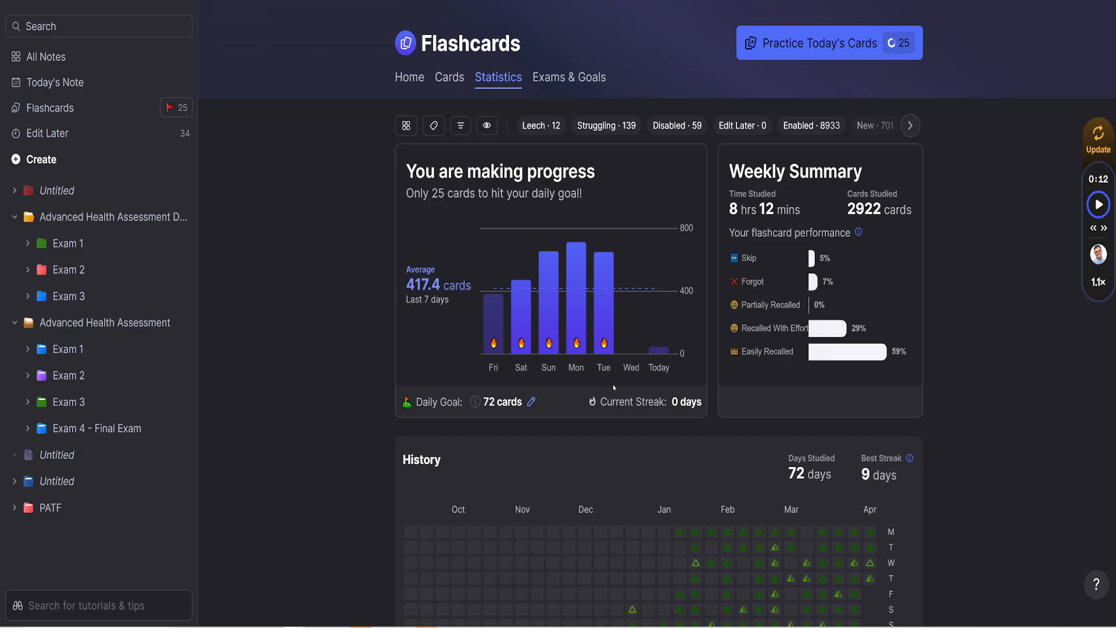
scroll(613, 385, down, 2)
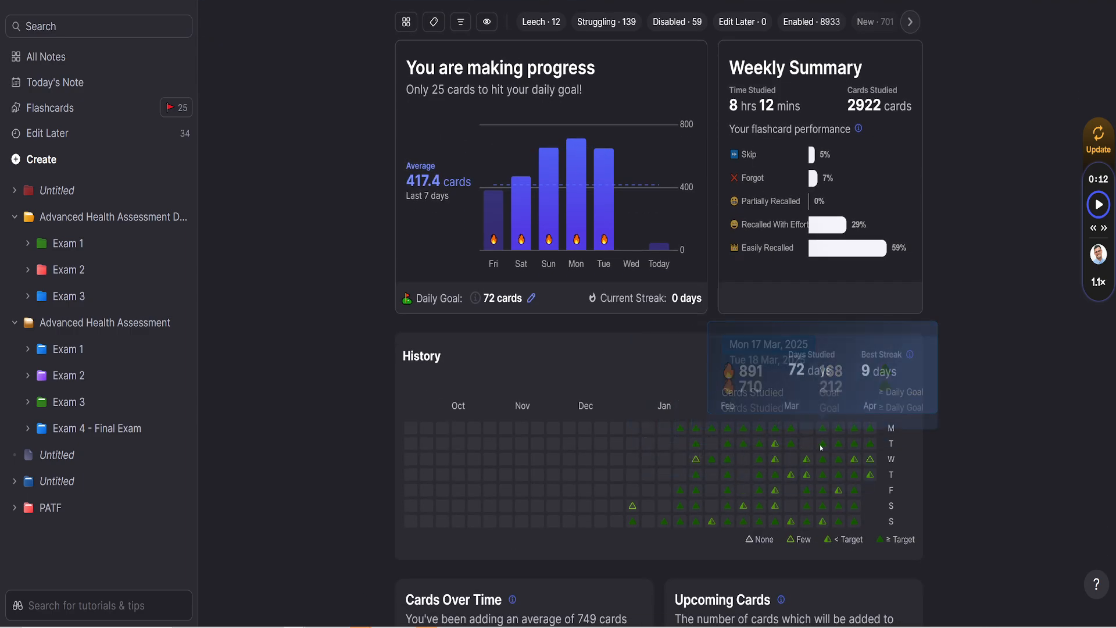
mouse_move(842, 526)
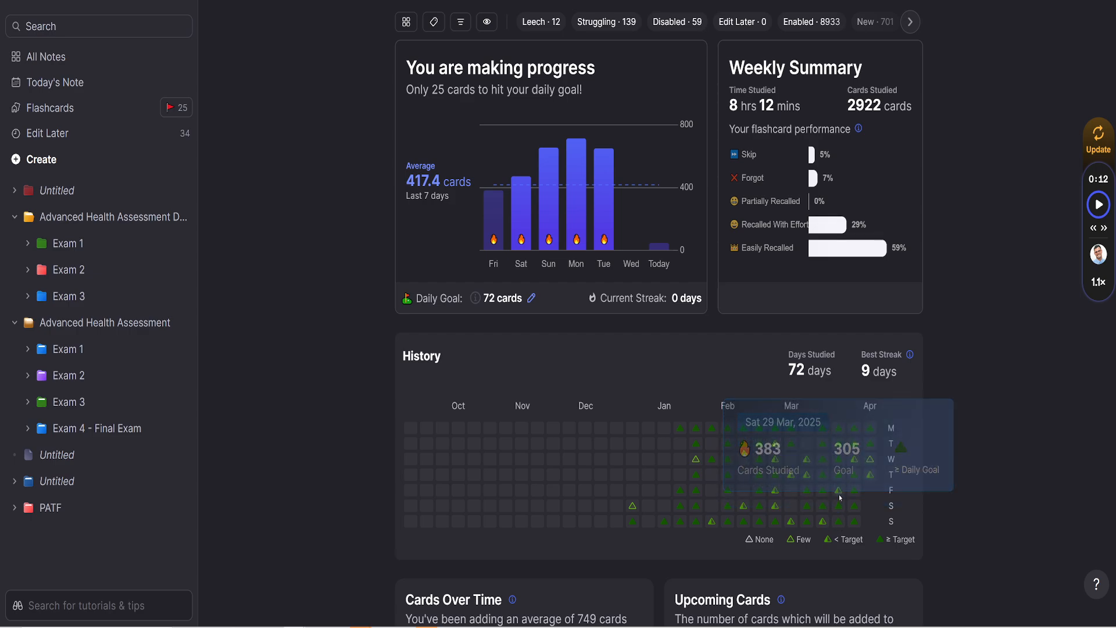
mouse_move(854, 429)
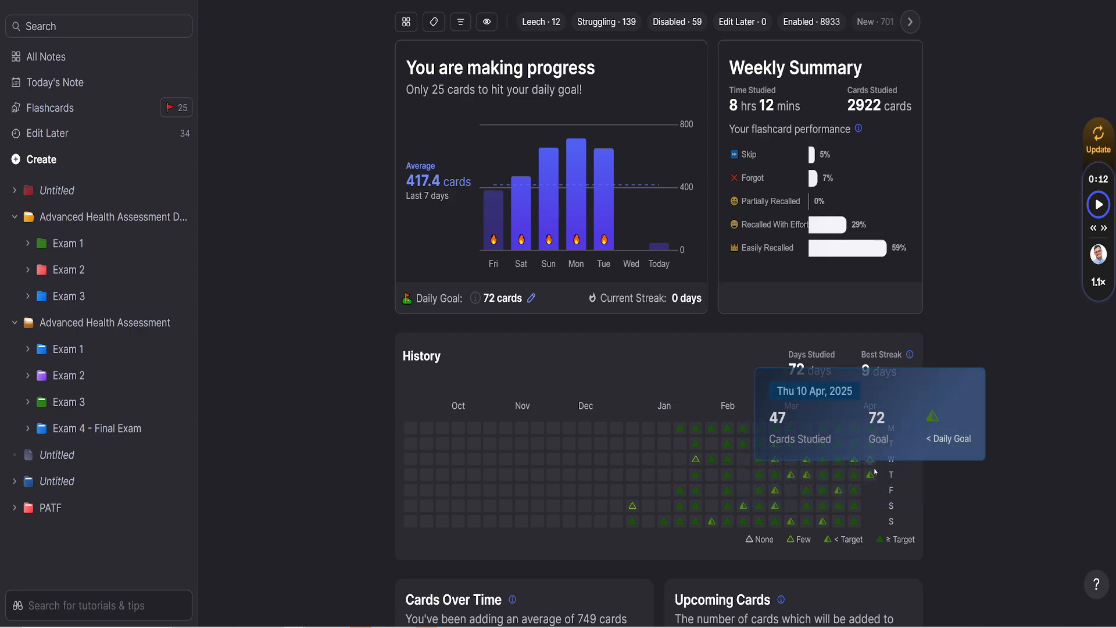
mouse_move(650, 299)
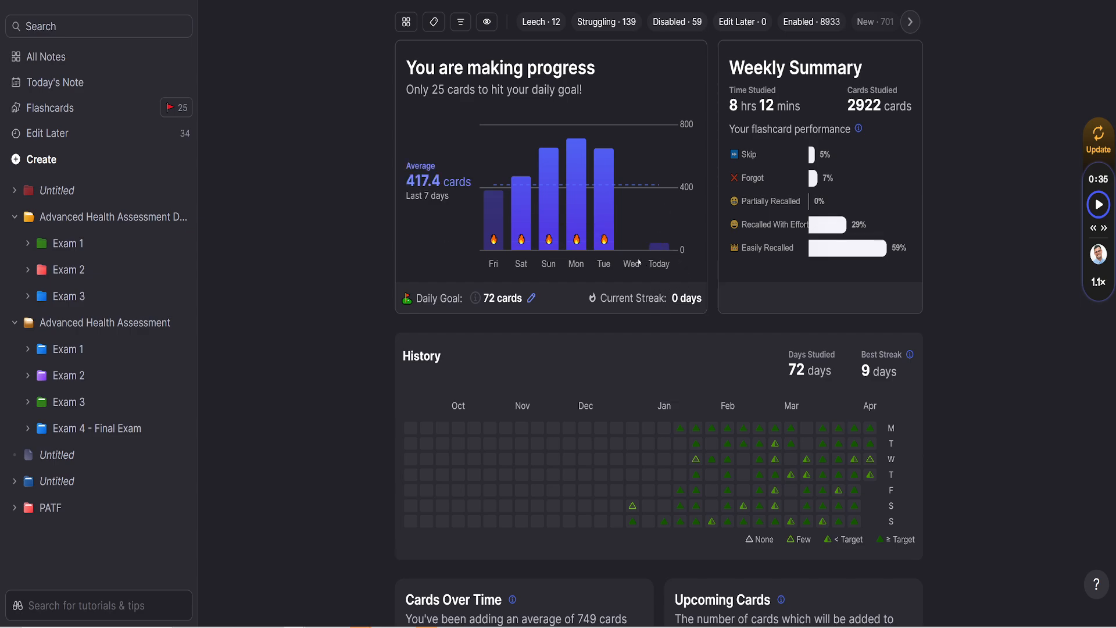
mouse_move(605, 216)
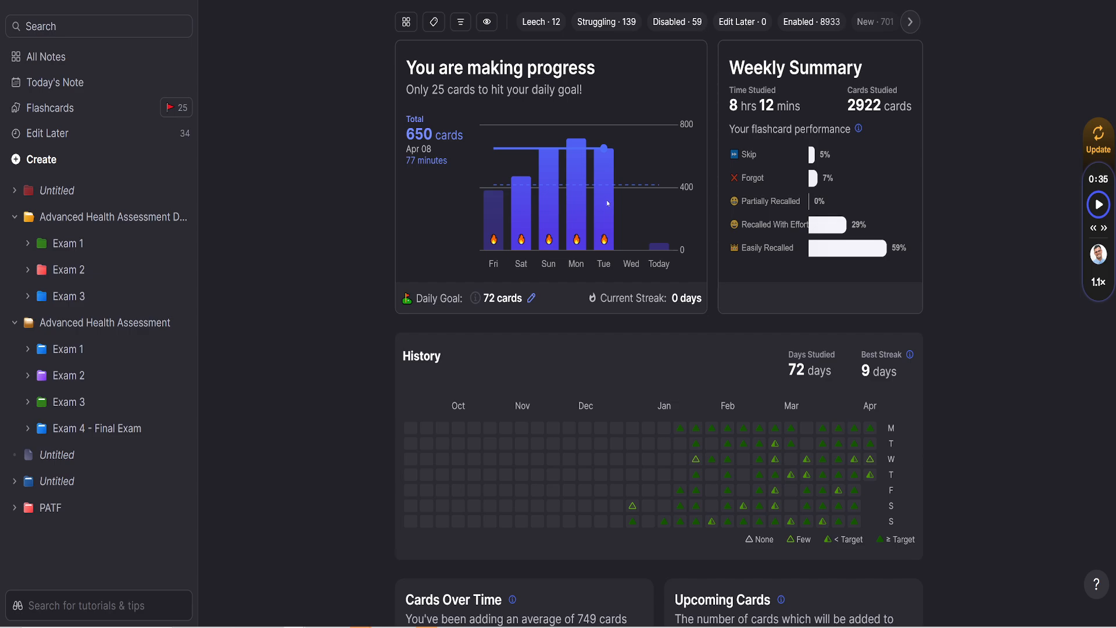
mouse_move(659, 249)
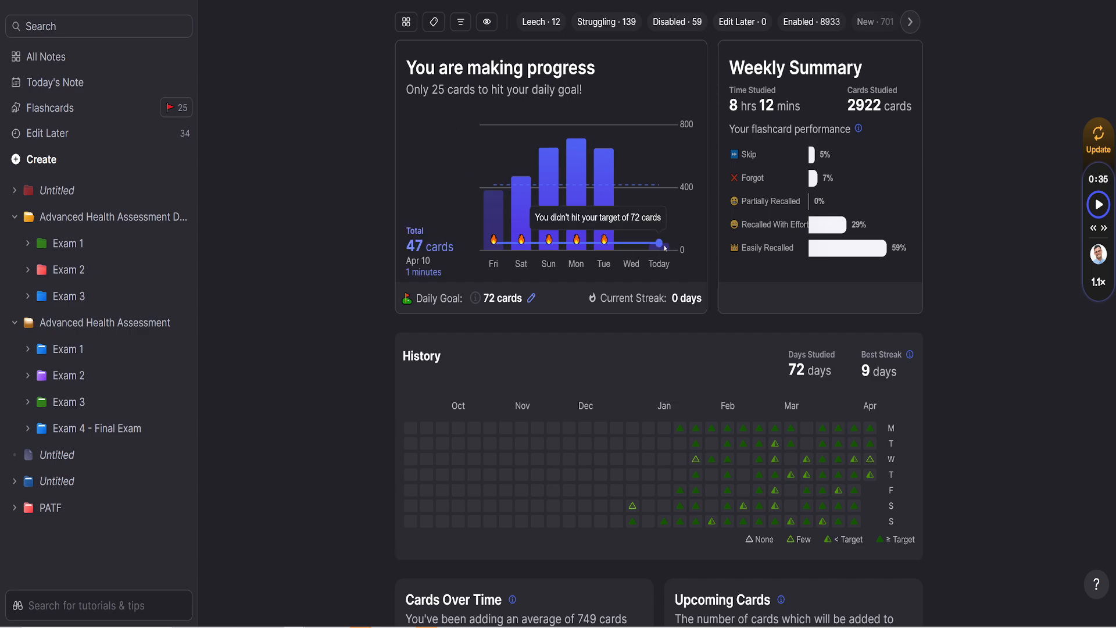
scroll(596, 428, down, 3)
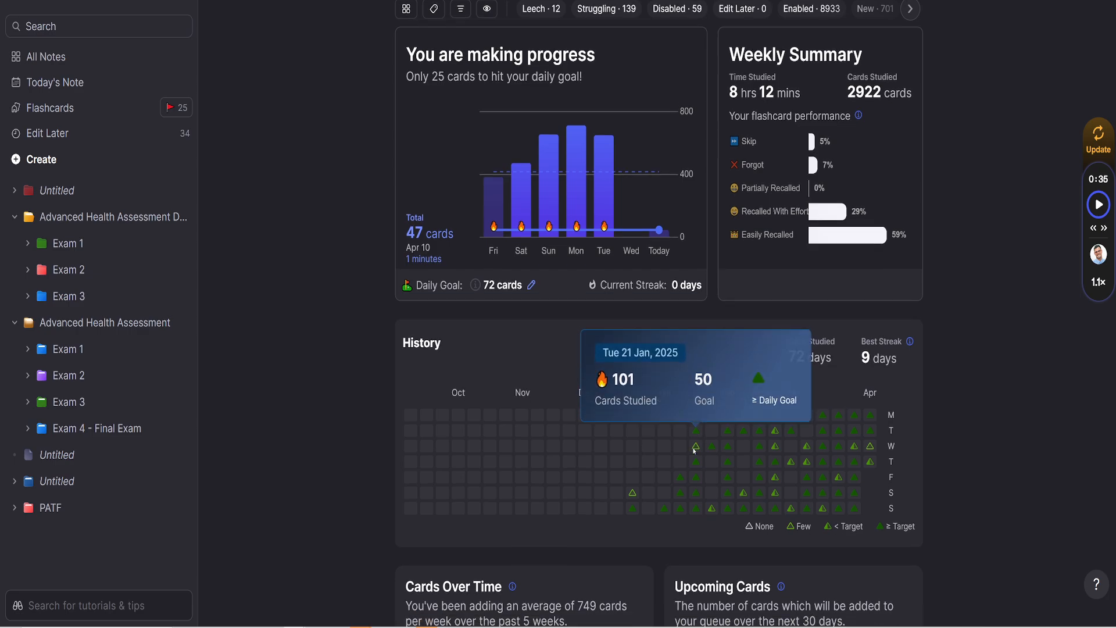
scroll(597, 449, down, 3)
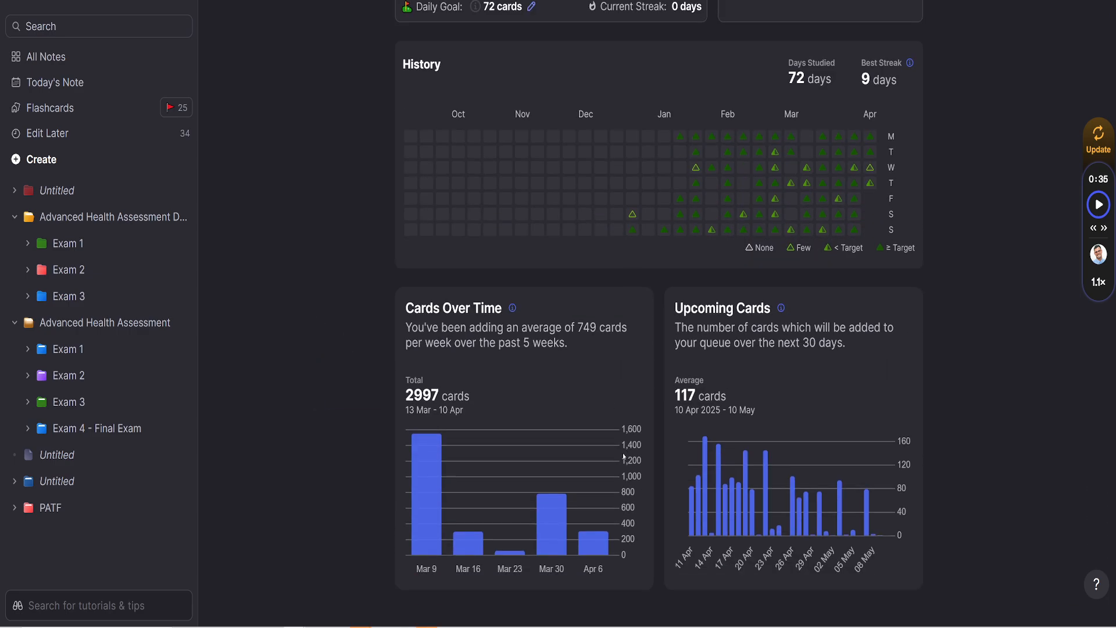
- Return to the flashcards home view and review the due cards and learning progress of the Exam 4 - Final Exam decks
scroll(597, 449, up, 6)
click(430, 46)
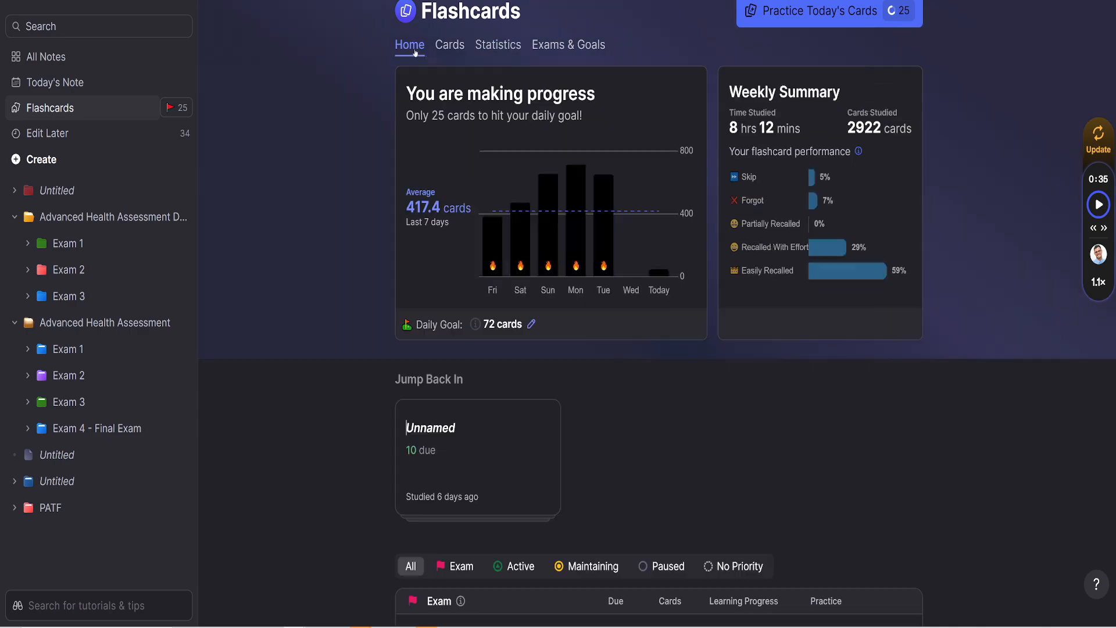
scroll(481, 346, down, 10)
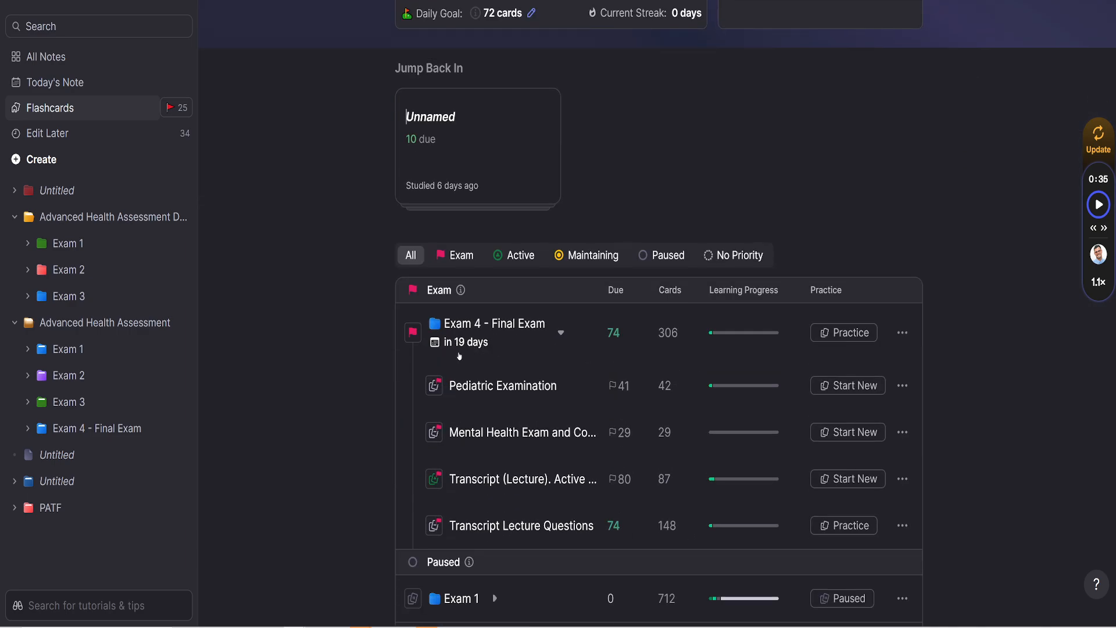